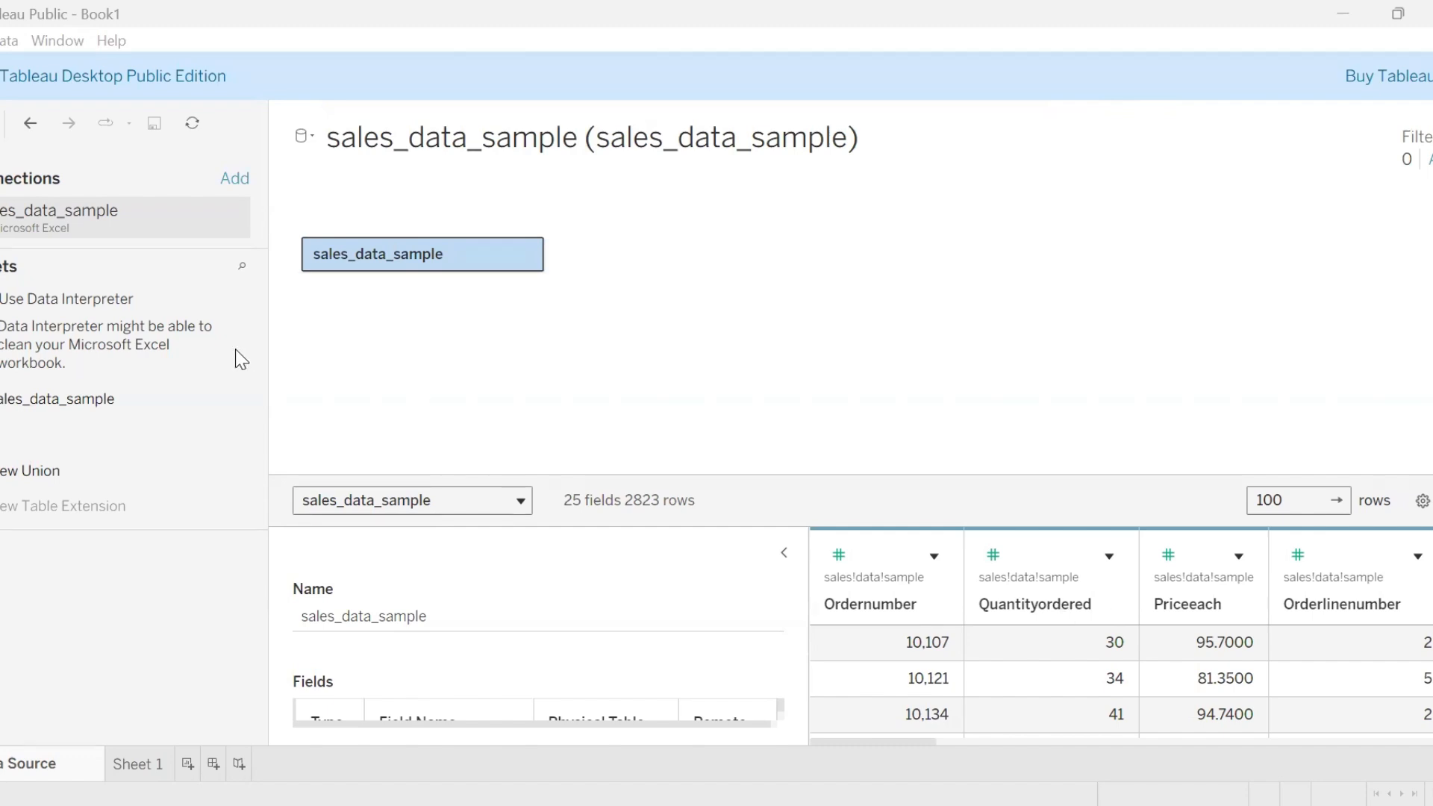
# Step: On Sheet 1, build a map view by placing the Country field on the canvas
pyautogui.click(138, 764)
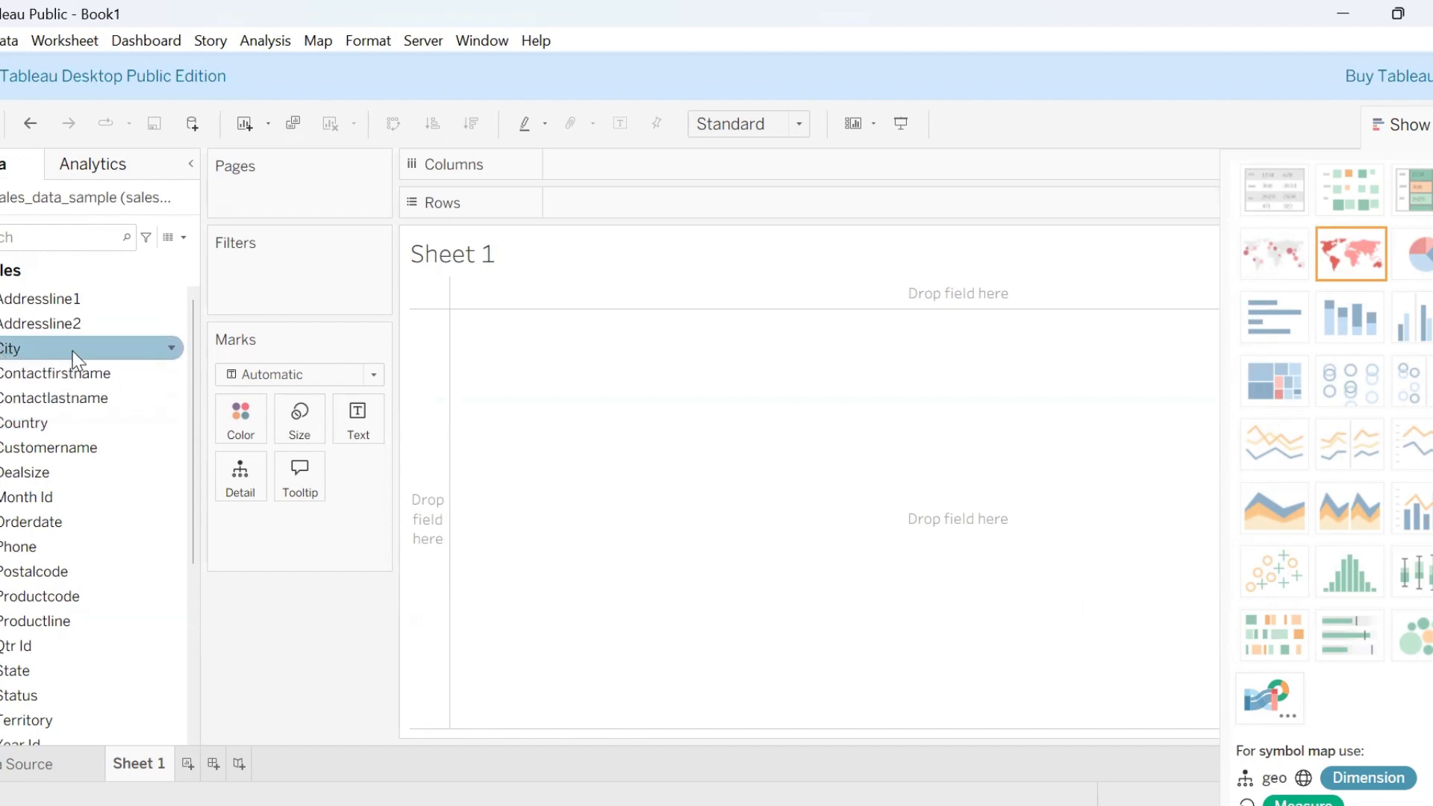
pyautogui.click(43, 424)
pyautogui.moveTo(43, 425); pyautogui.dragTo(663, 417)
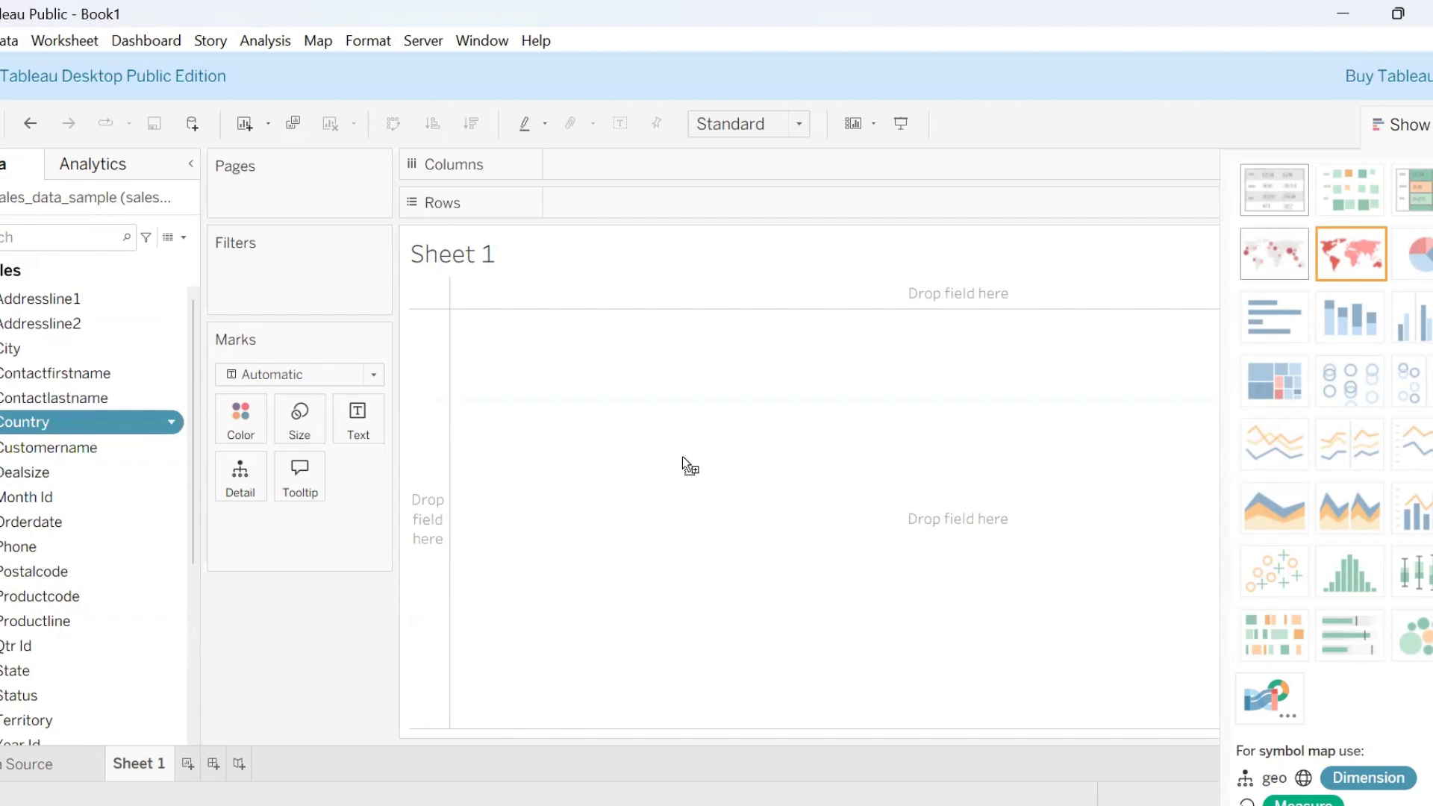
pyautogui.moveTo(715, 467); pyautogui.dragTo(714, 467)
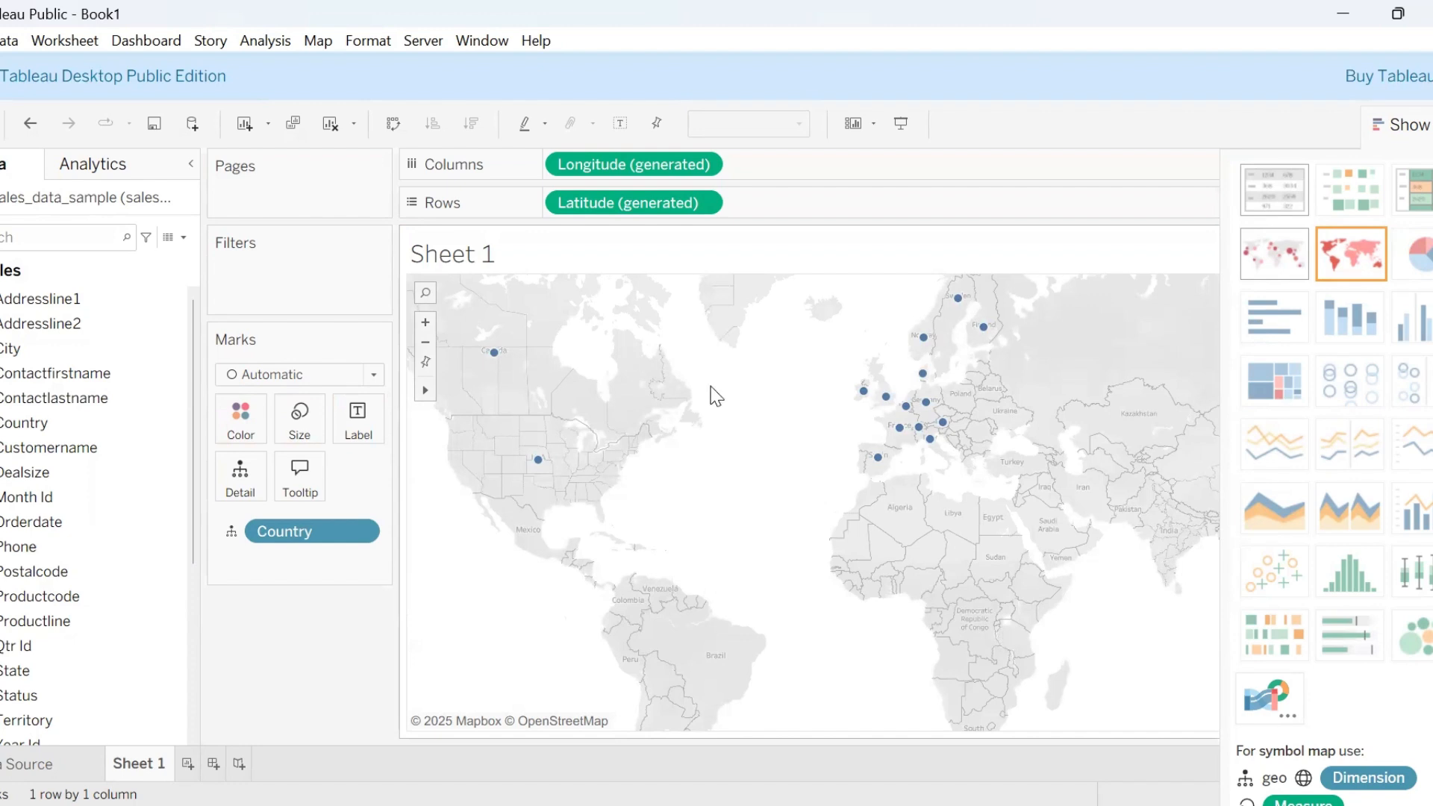
# Step: Try the filled map chart type for the countries and return to the symbol map
pyautogui.moveTo(905, 415)
pyautogui.moveTo(502, 368)
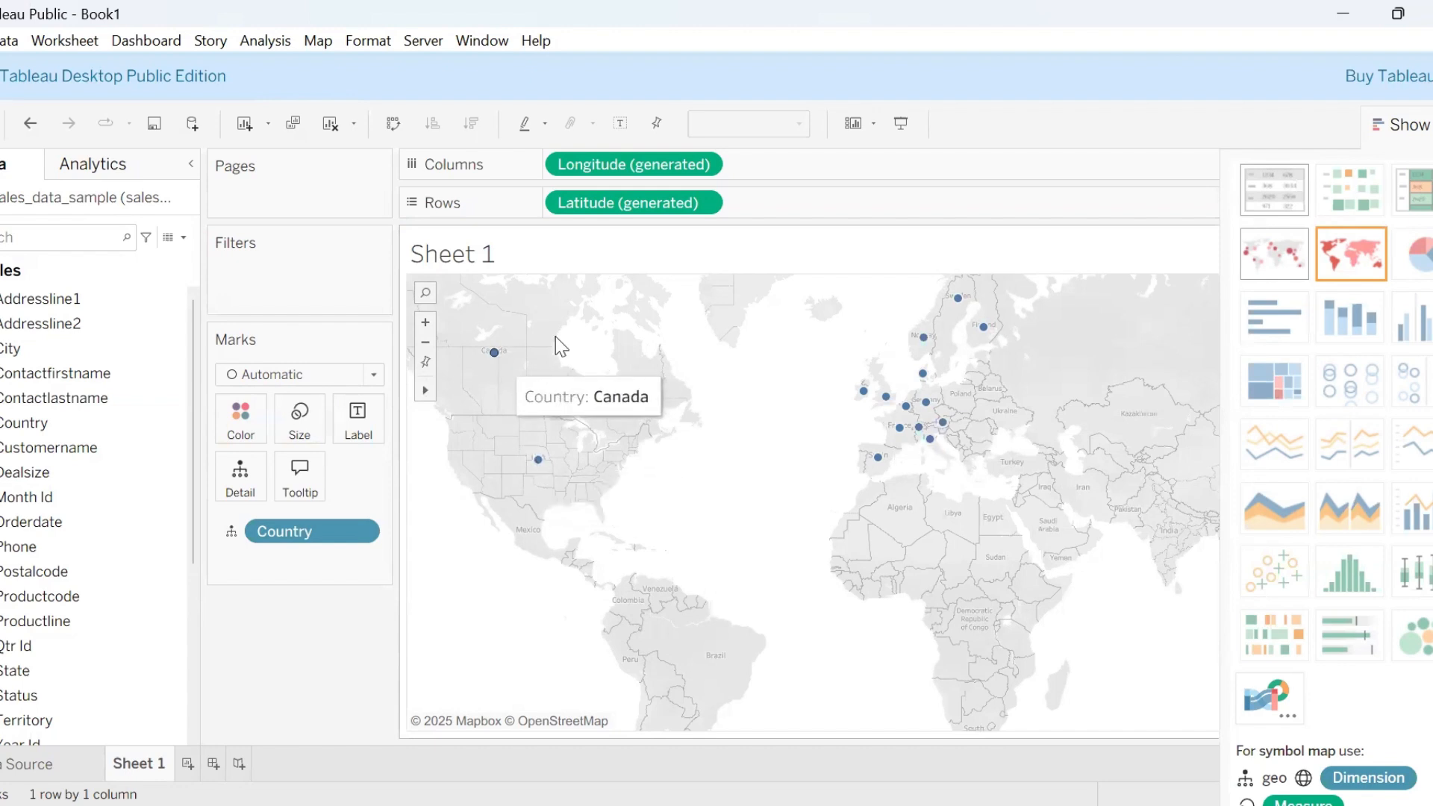
pyautogui.click(1353, 270)
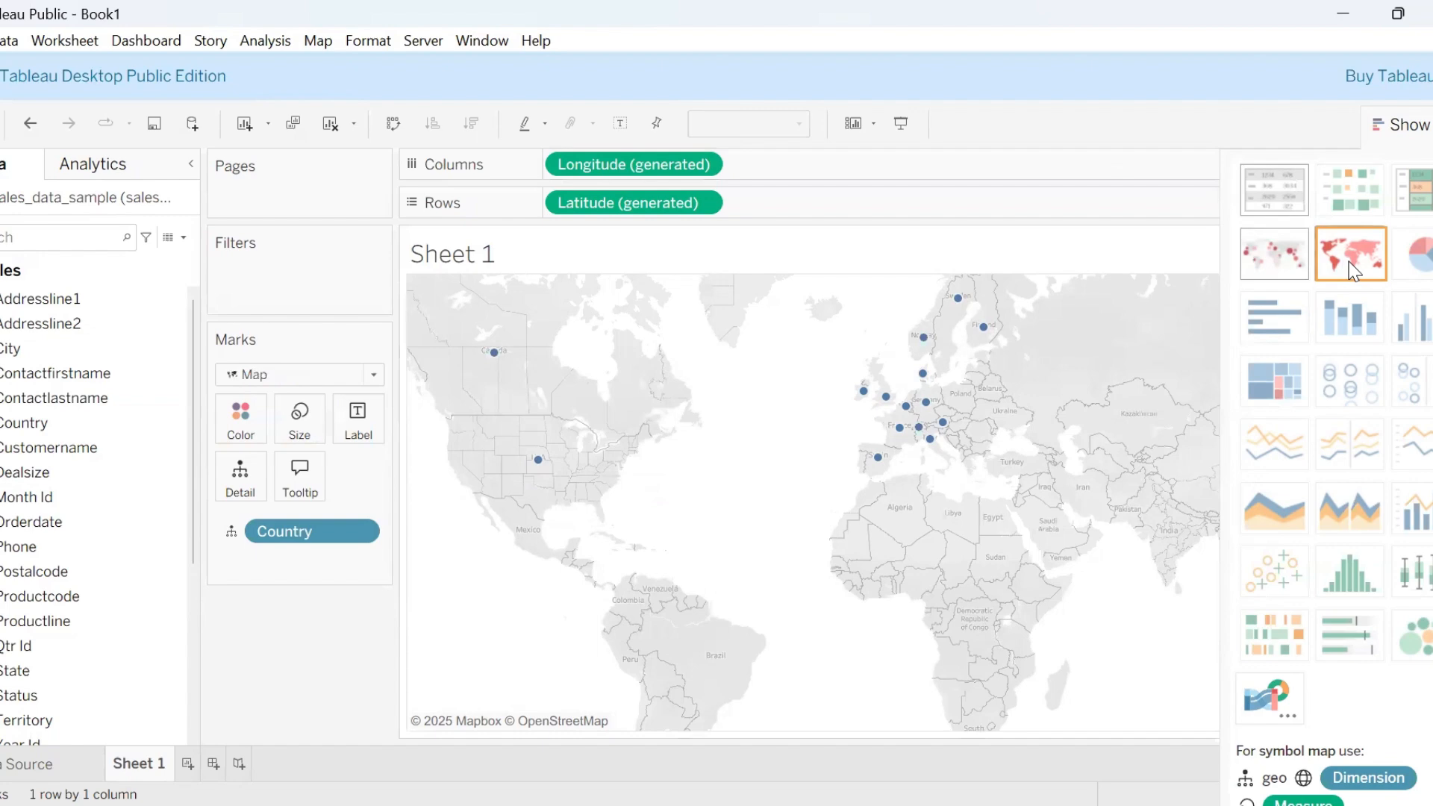
pyautogui.moveTo(976, 386)
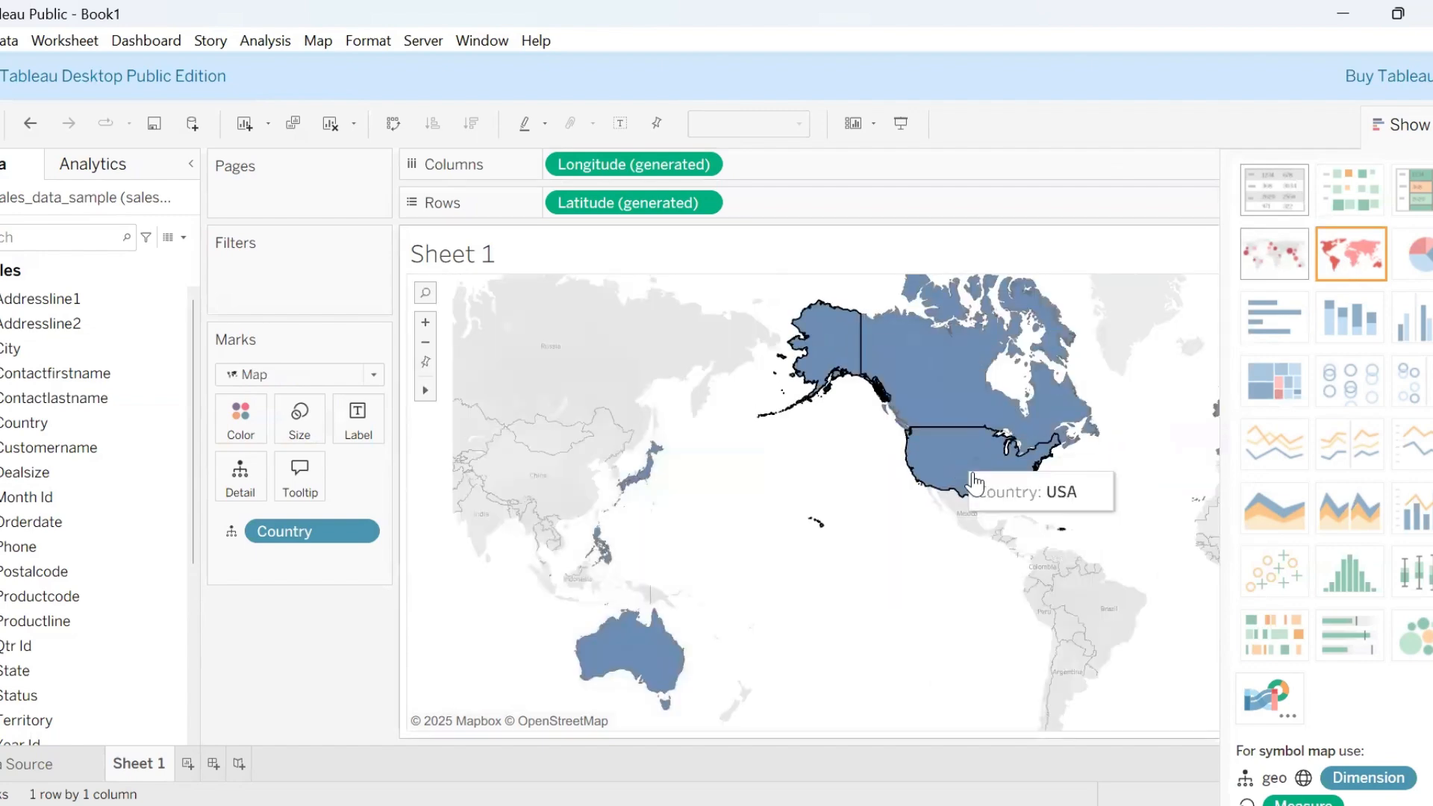
pyautogui.click(1299, 253)
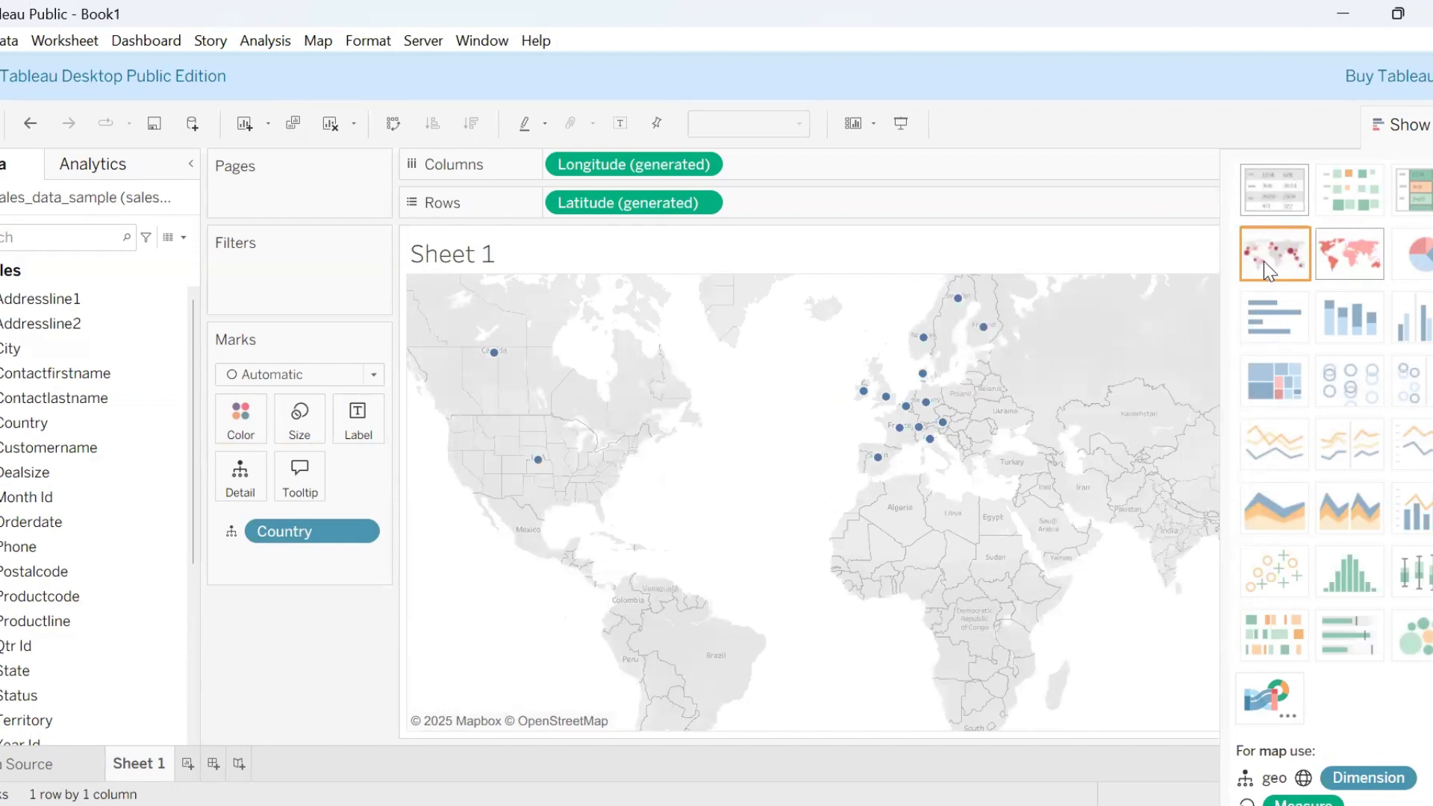
# Step: Hide the chart suggestions and add Sales to the map so it sizes the country marks
pyautogui.moveTo(434, 336)
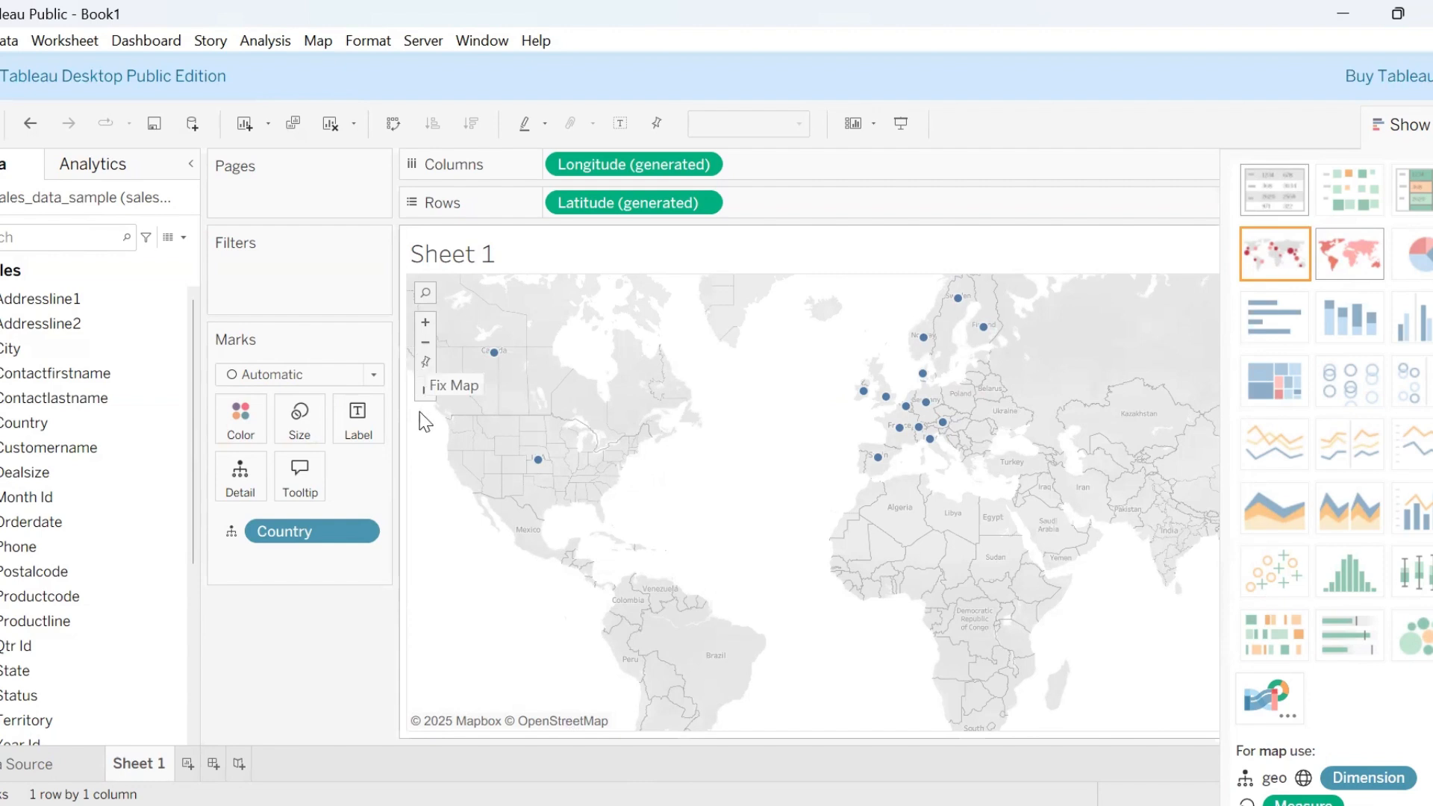
pyautogui.moveTo(422, 395)
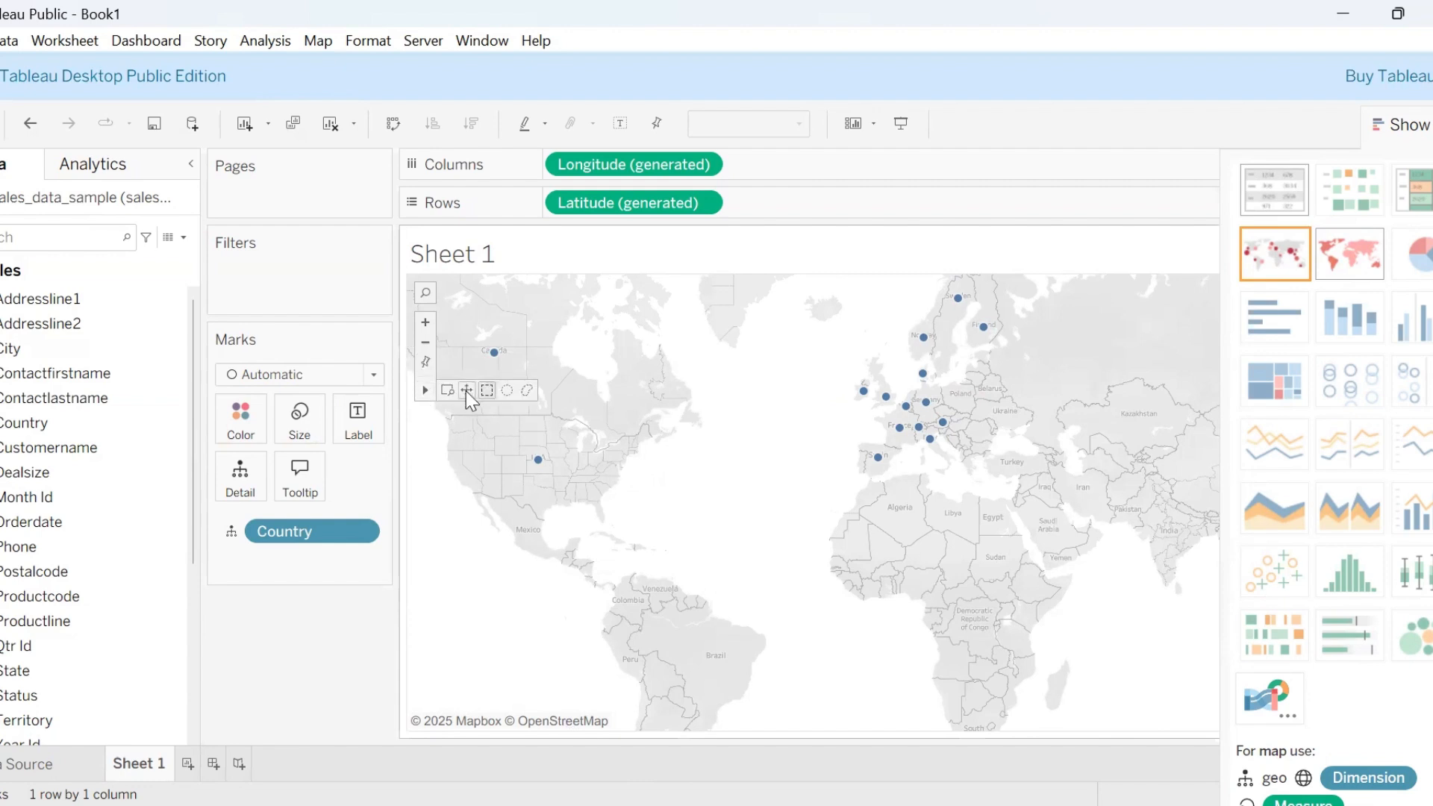
pyautogui.doubleClick(624, 365)
pyautogui.moveTo(915, 496); pyautogui.dragTo(609, 400)
pyautogui.click(425, 342)
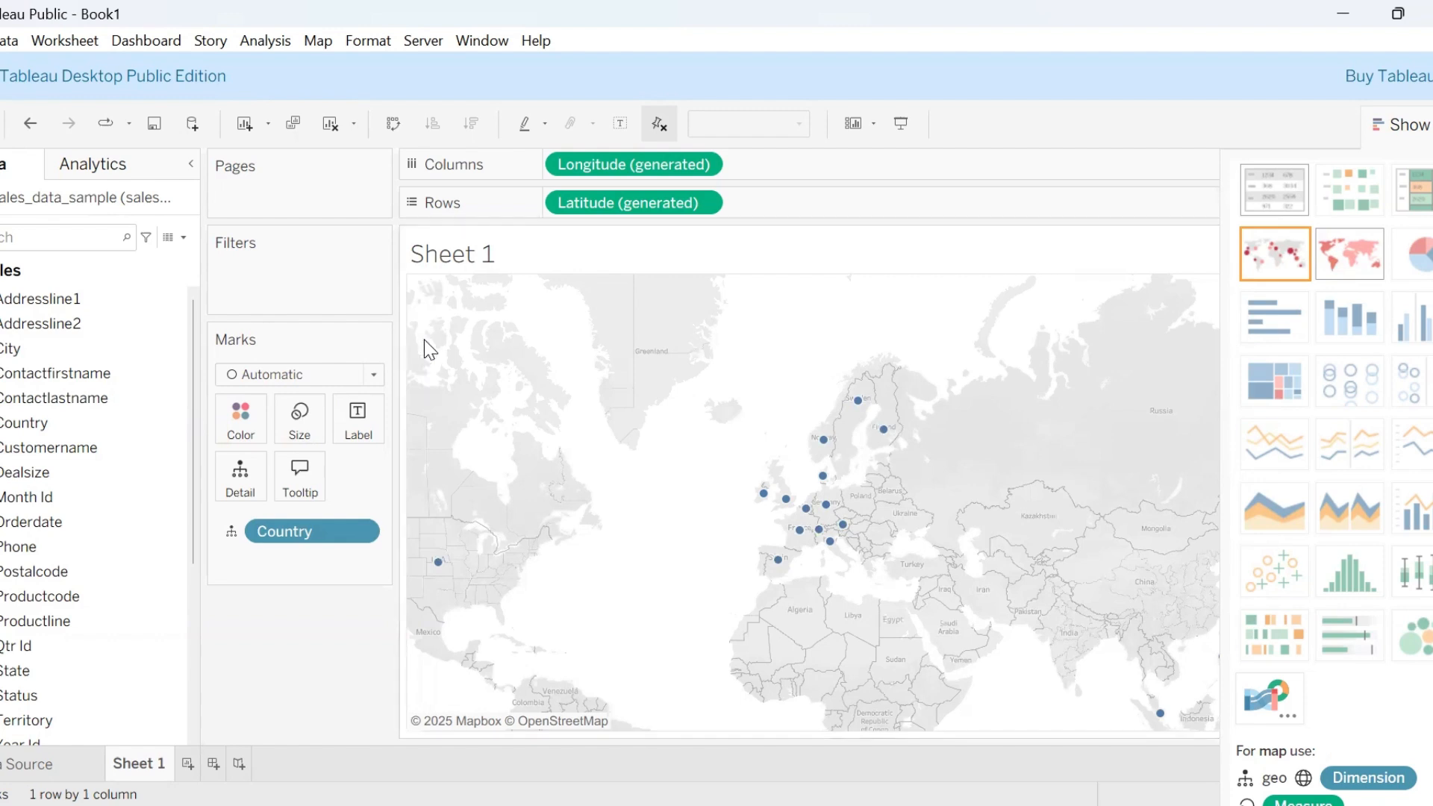
pyautogui.click(1427, 142)
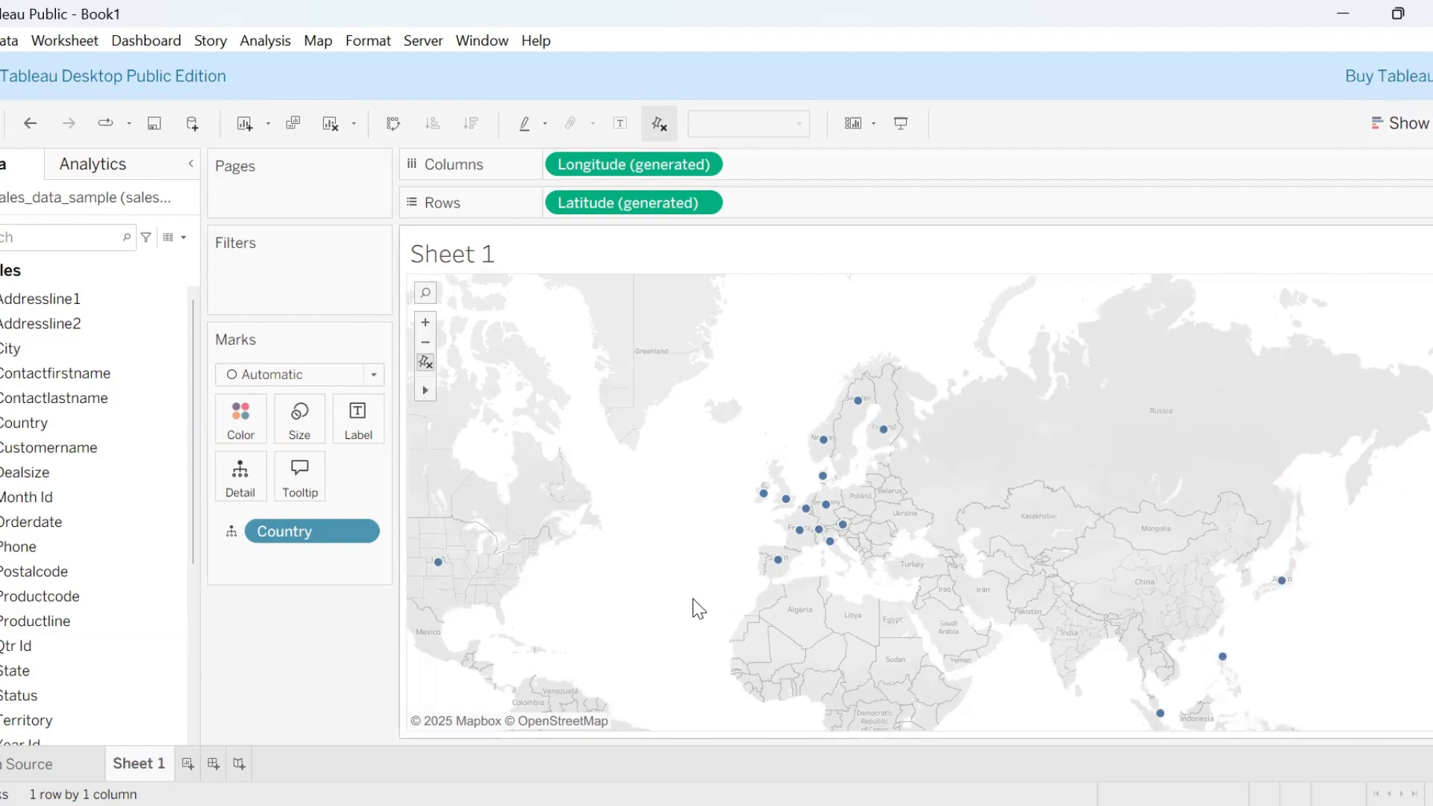
pyautogui.scroll(-4, 192, 373)
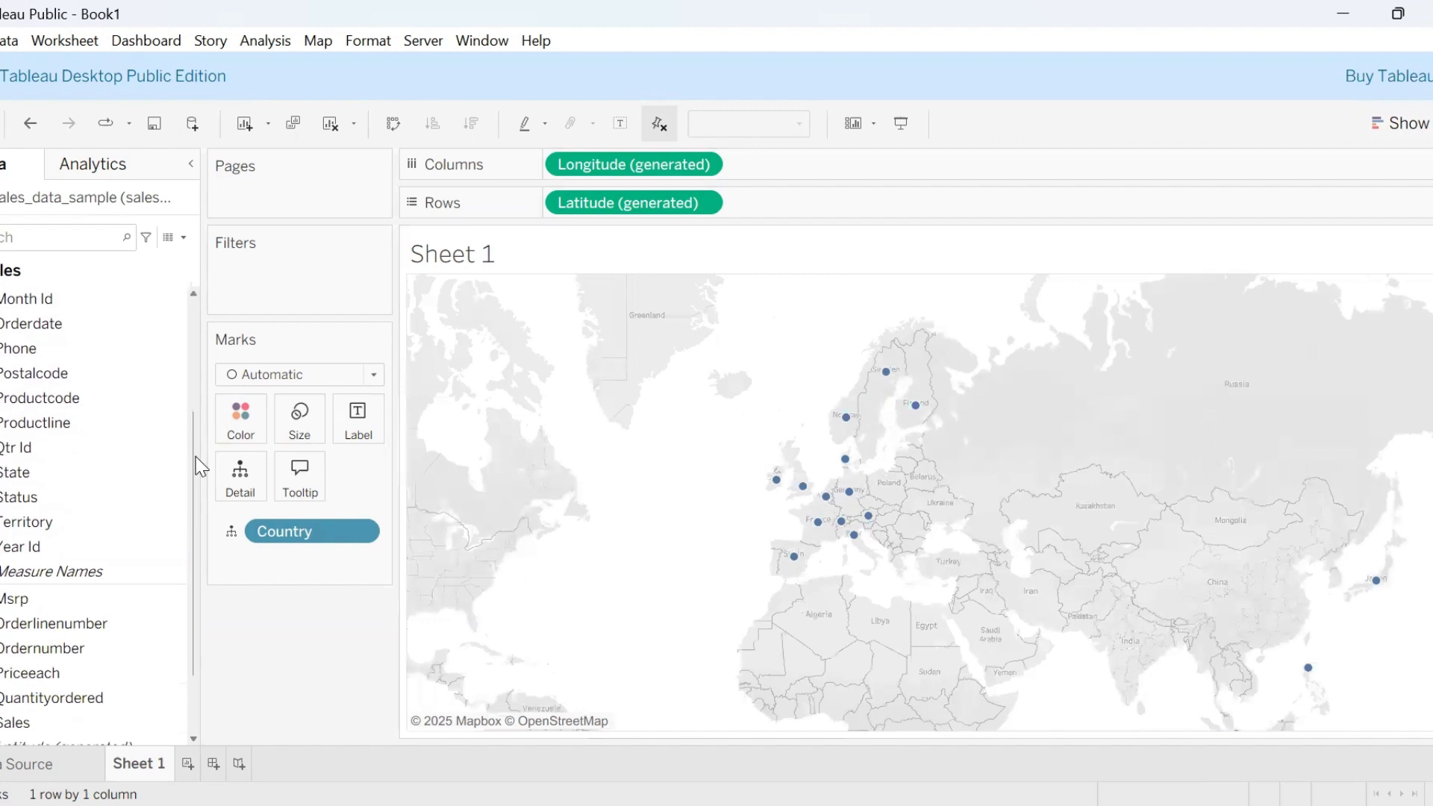
pyautogui.moveTo(37, 648); pyautogui.dragTo(146, 629)
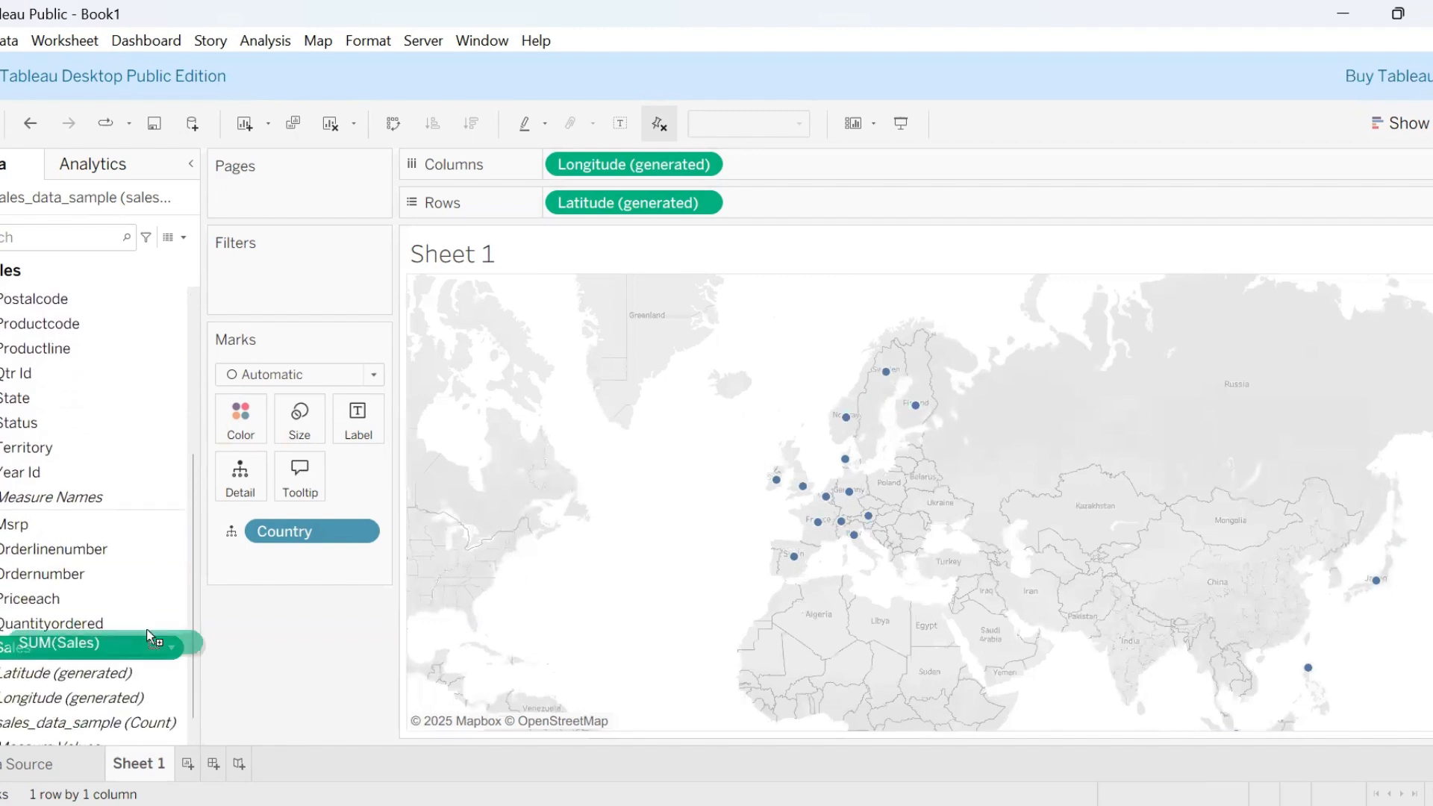
pyautogui.moveTo(1034, 451); pyautogui.dragTo(1036, 454)
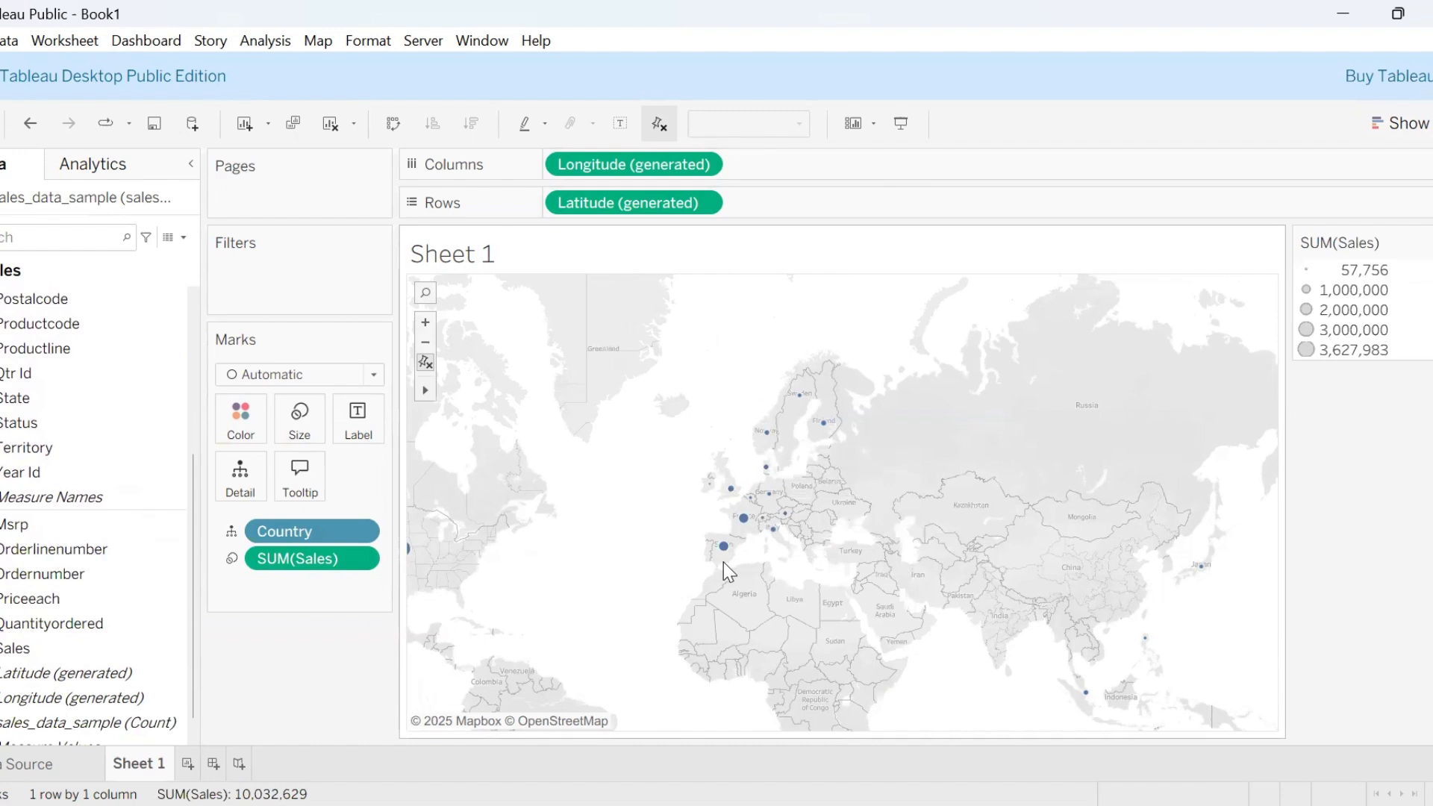
# Step: Enlarge the country marks to roughly two-thirds of the size range and colour them by Sales
pyautogui.moveTo(719, 556)
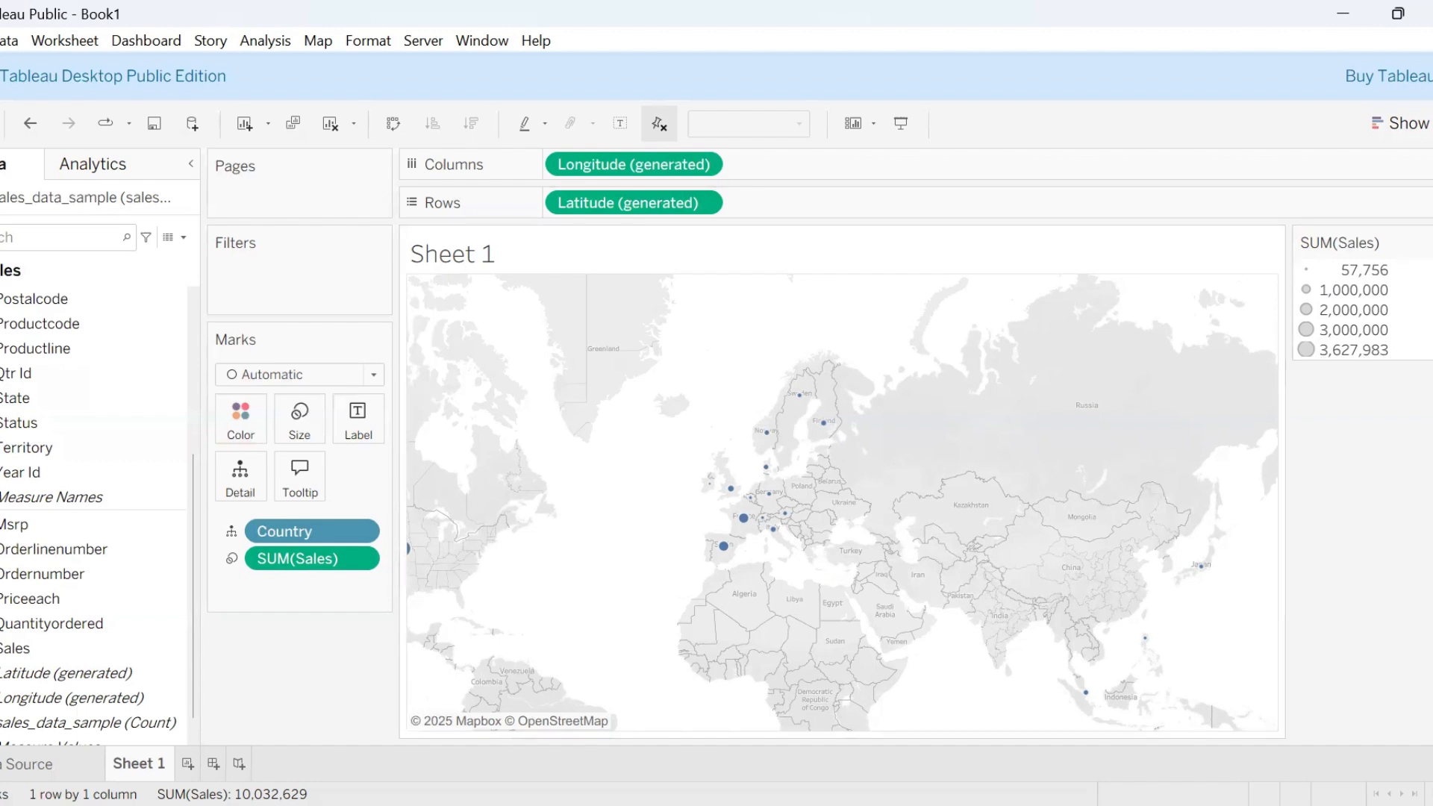
pyautogui.click(287, 420)
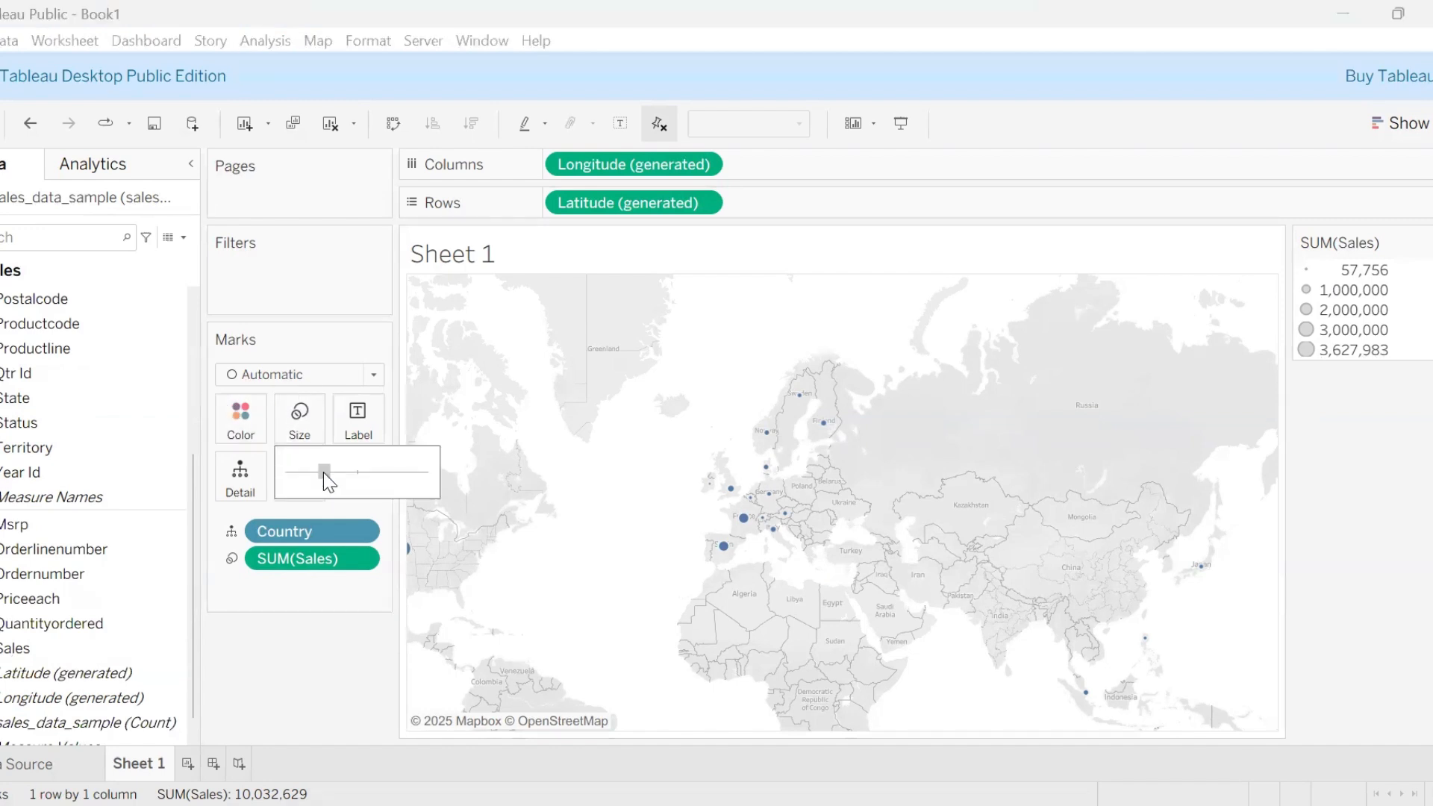
pyautogui.moveTo(338, 474); pyautogui.dragTo(378, 474)
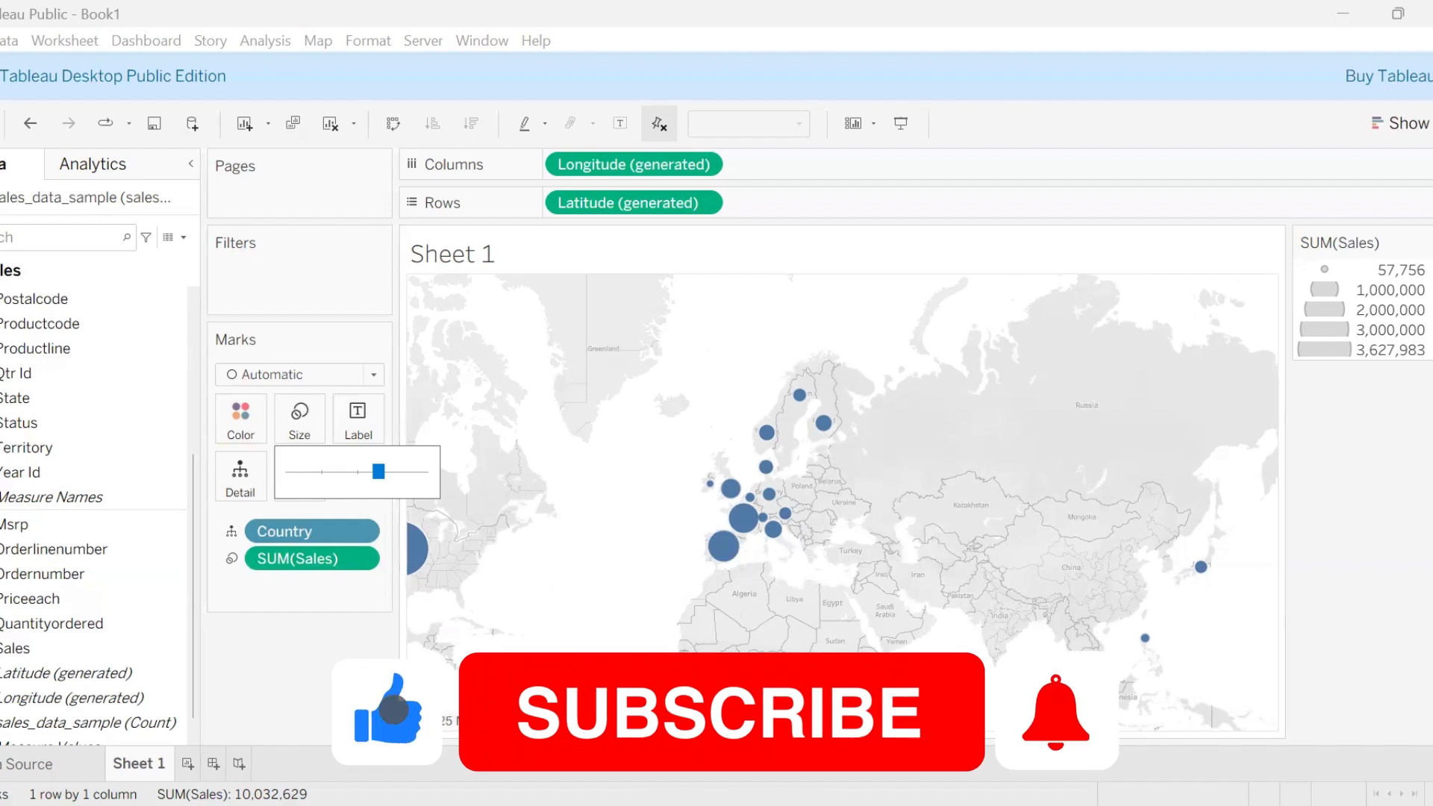
pyautogui.click(324, 608)
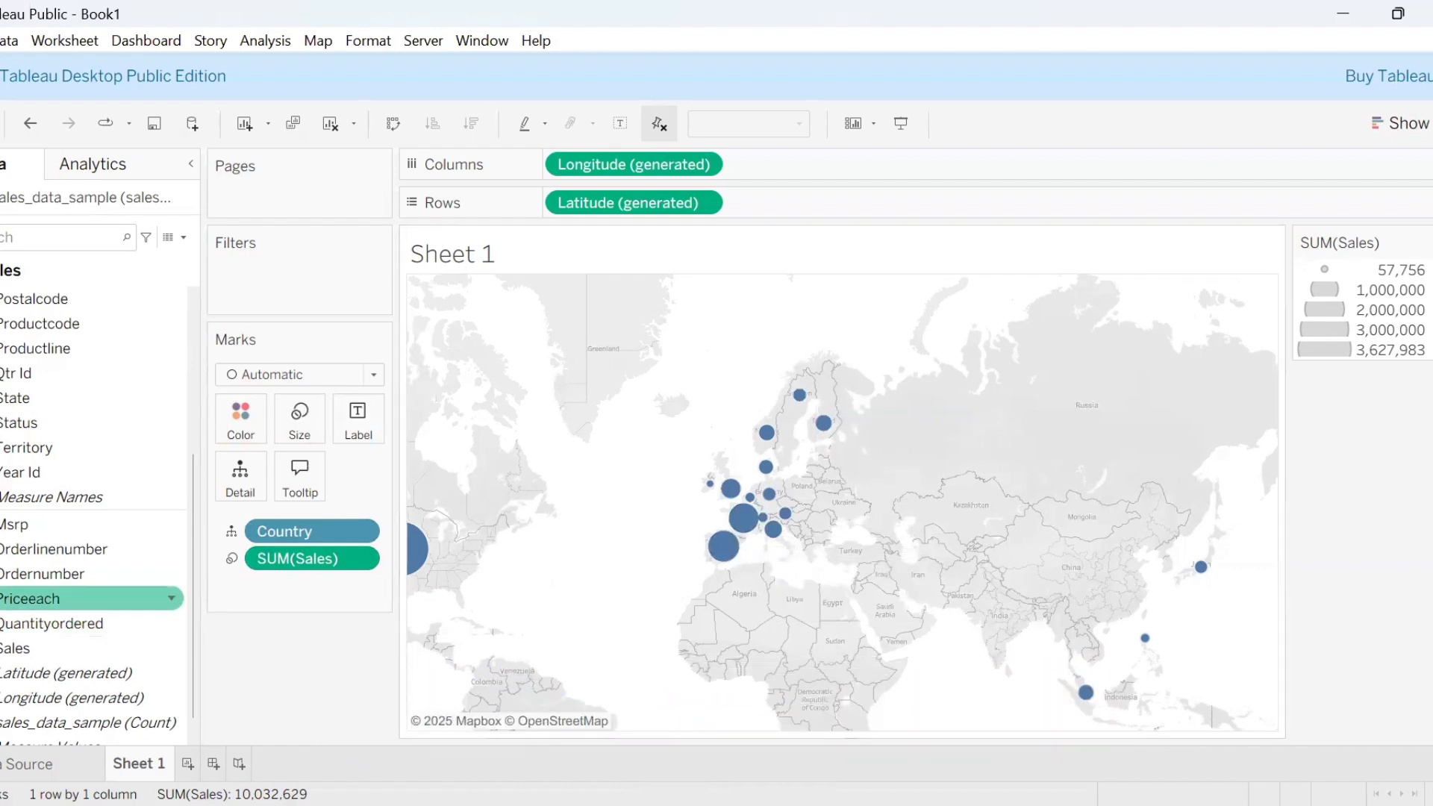
pyautogui.click(33, 648)
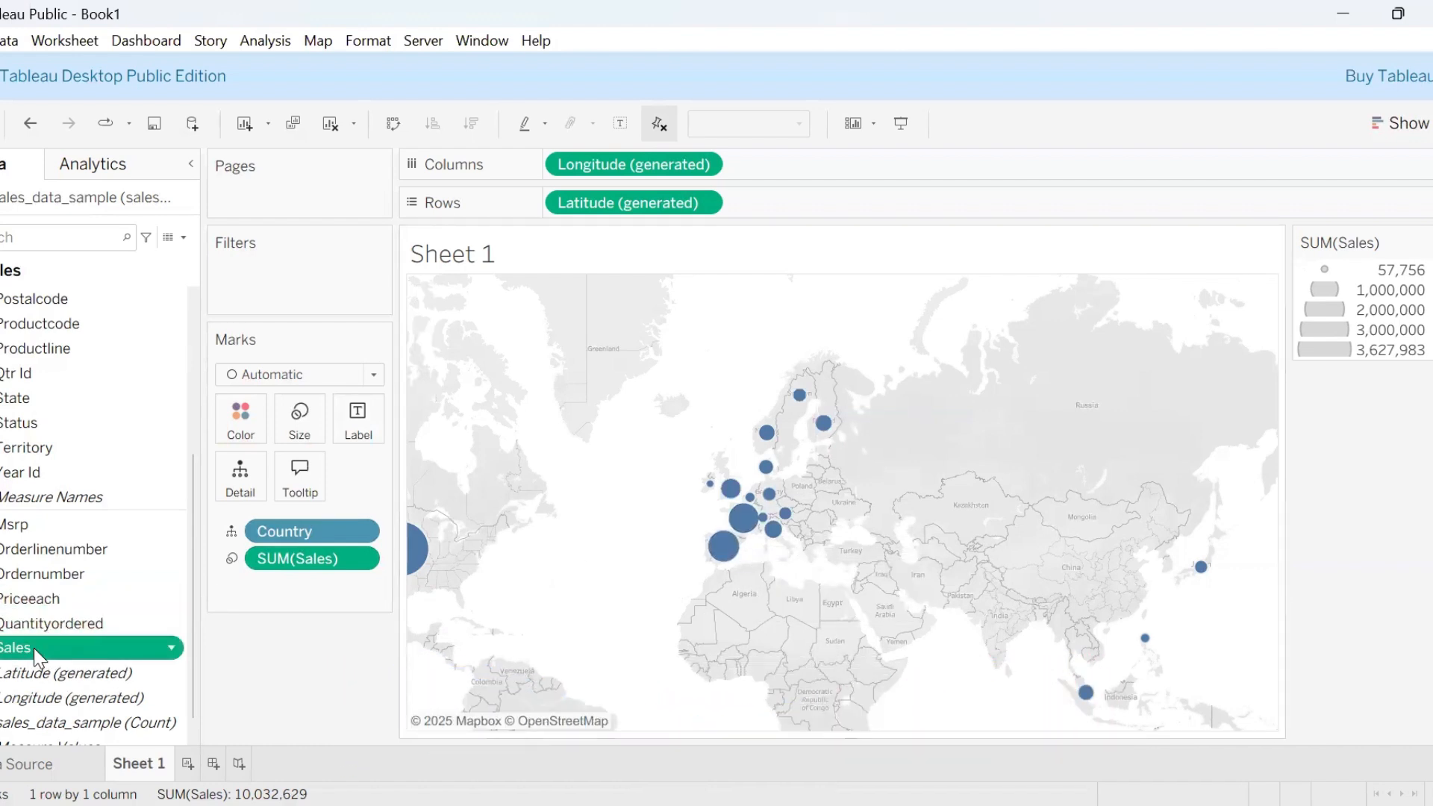
pyautogui.moveTo(33, 647); pyautogui.dragTo(242, 430)
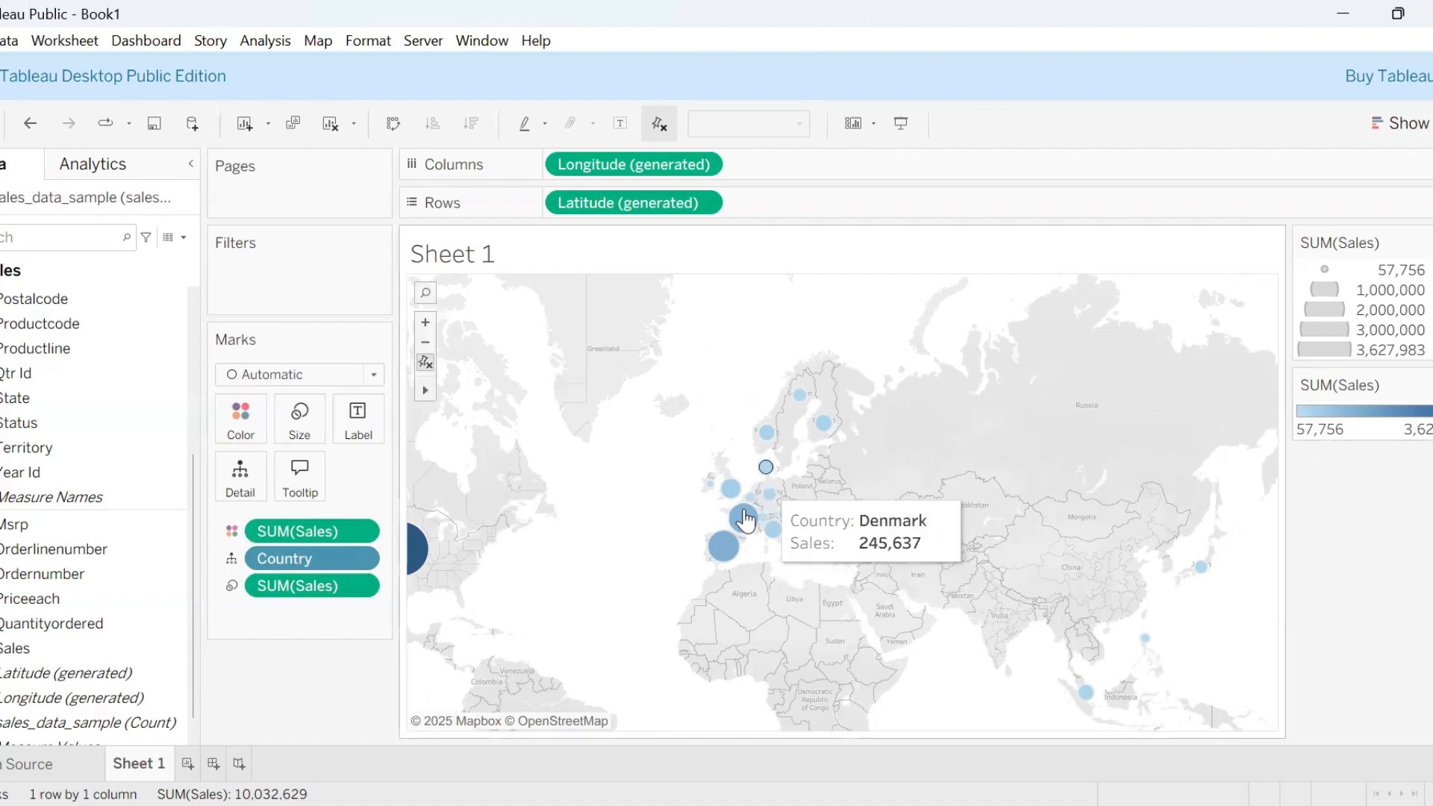
# Step: Apply the Red-Black-White Diverging palette to the Sales colours of the map marks
pyautogui.click(246, 424)
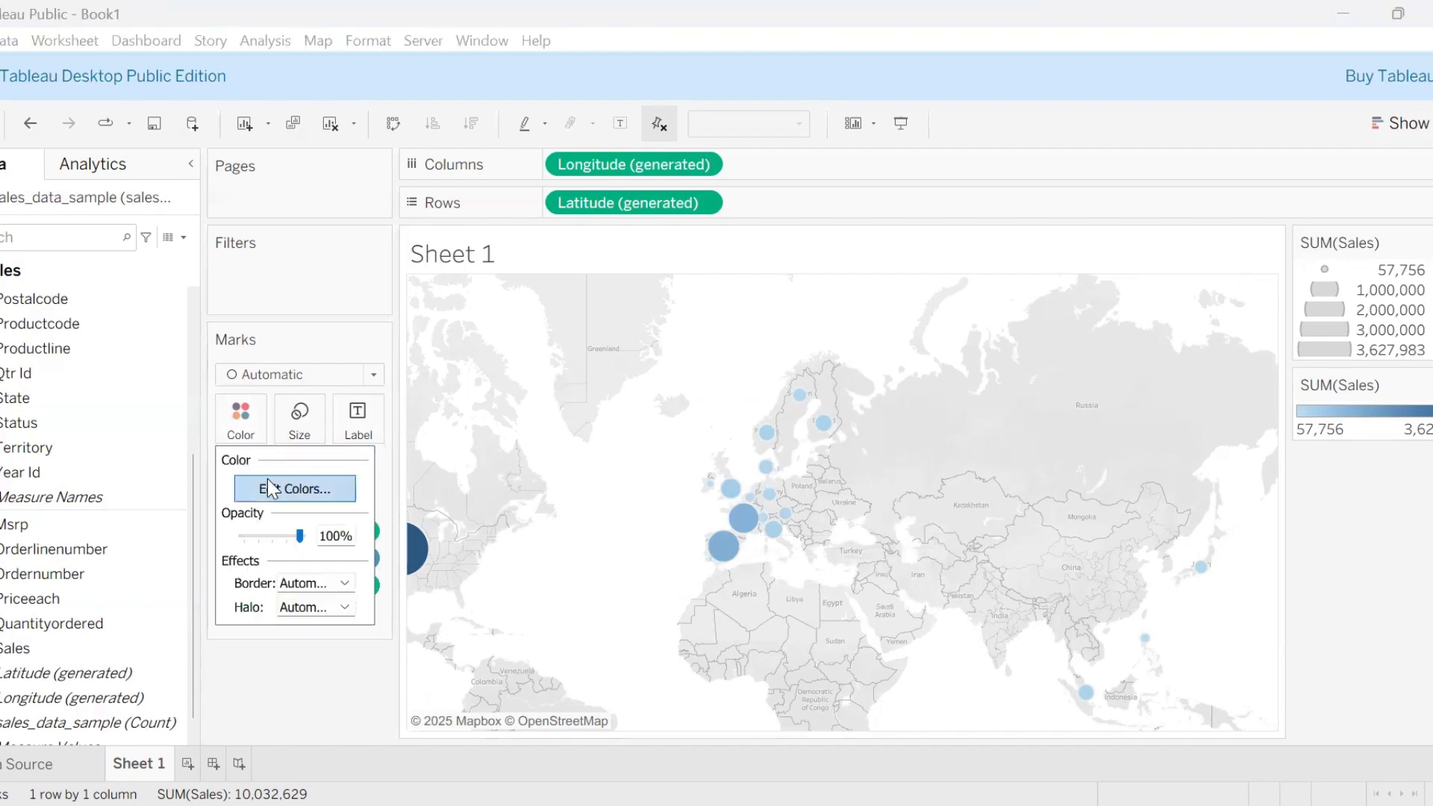
pyautogui.click(273, 489)
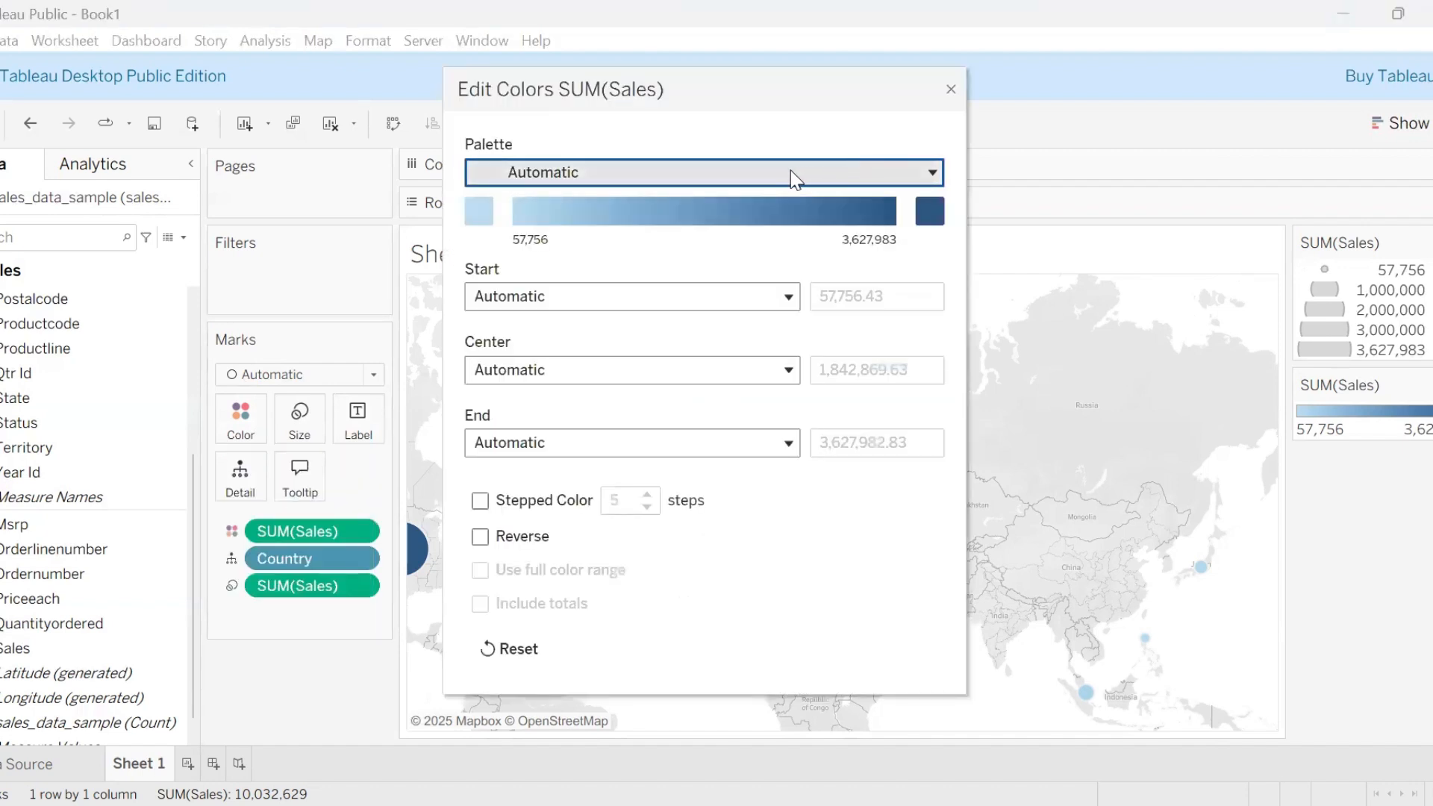
pyautogui.click(935, 174)
pyautogui.moveTo(940, 241); pyautogui.dragTo(963, 518)
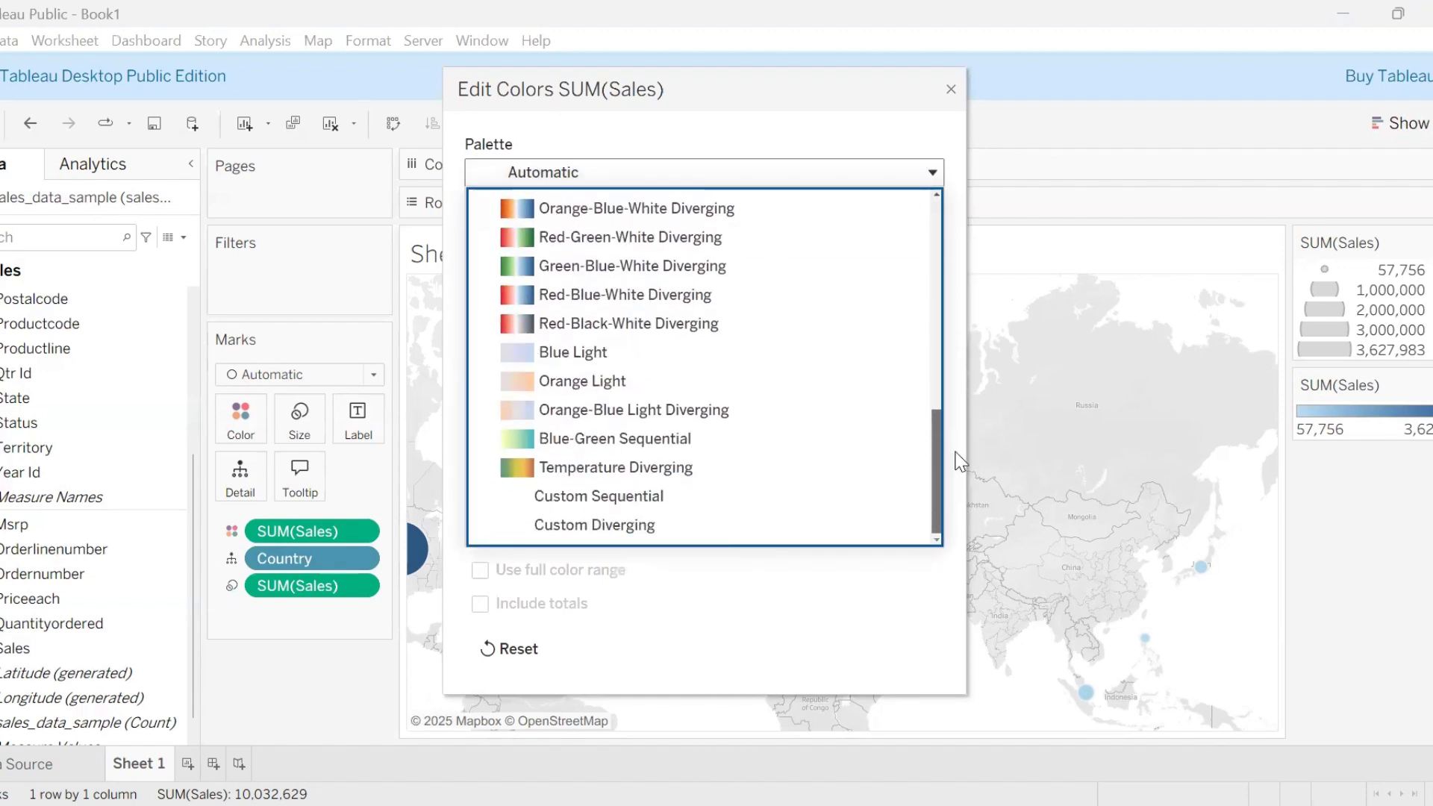
pyautogui.moveTo(960, 462); pyautogui.dragTo(958, 417)
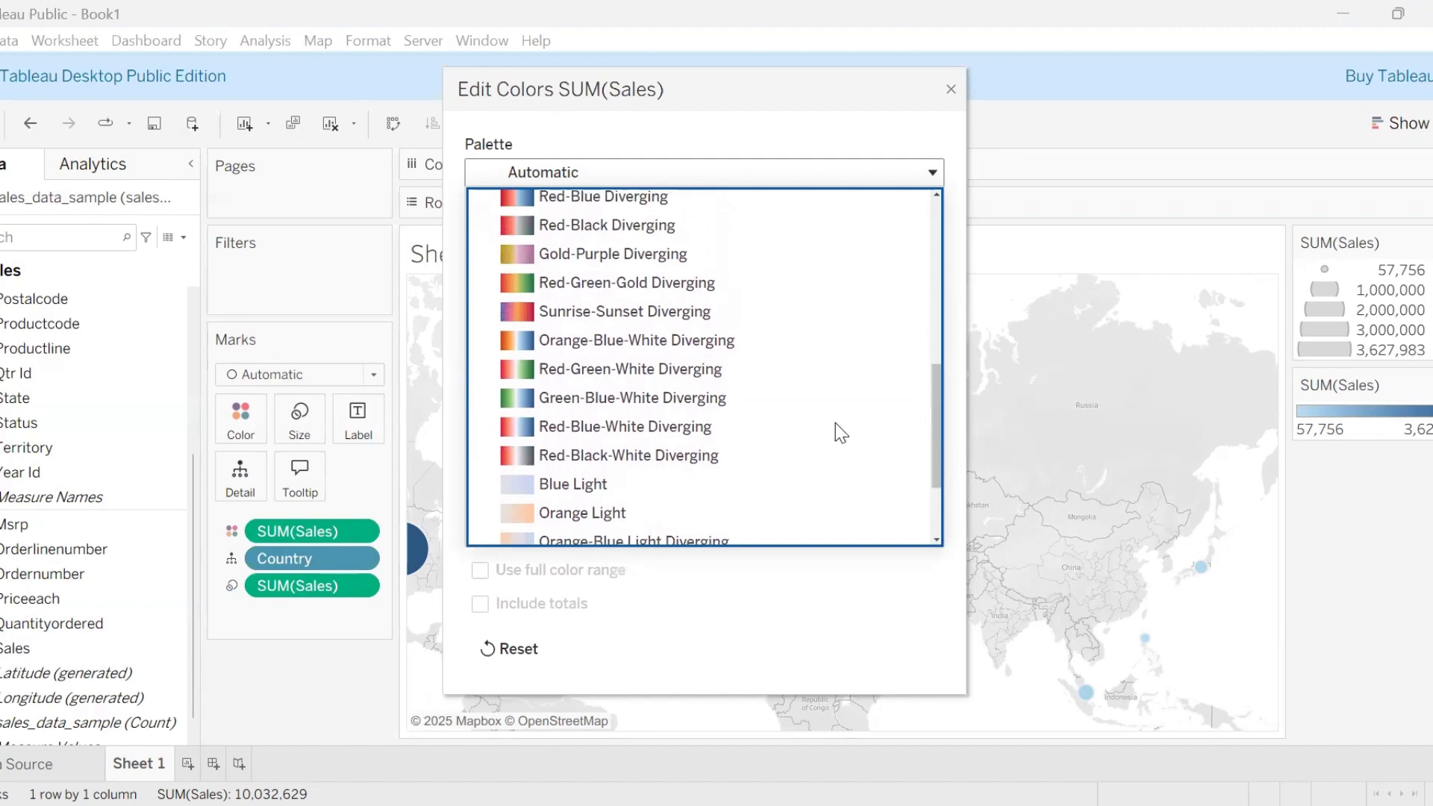
pyautogui.click(691, 455)
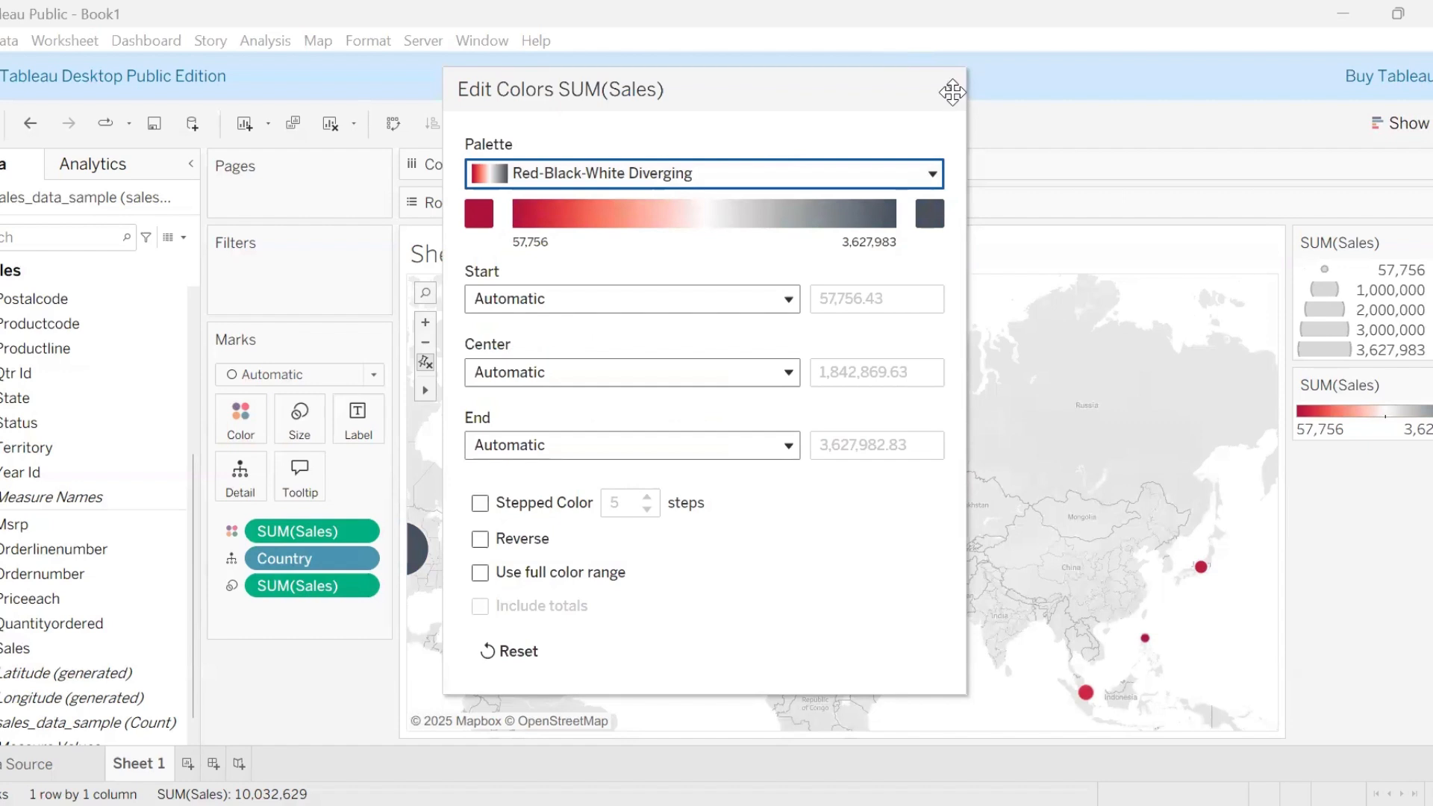
pyautogui.moveTo(952, 92); pyautogui.dragTo(952, 80)
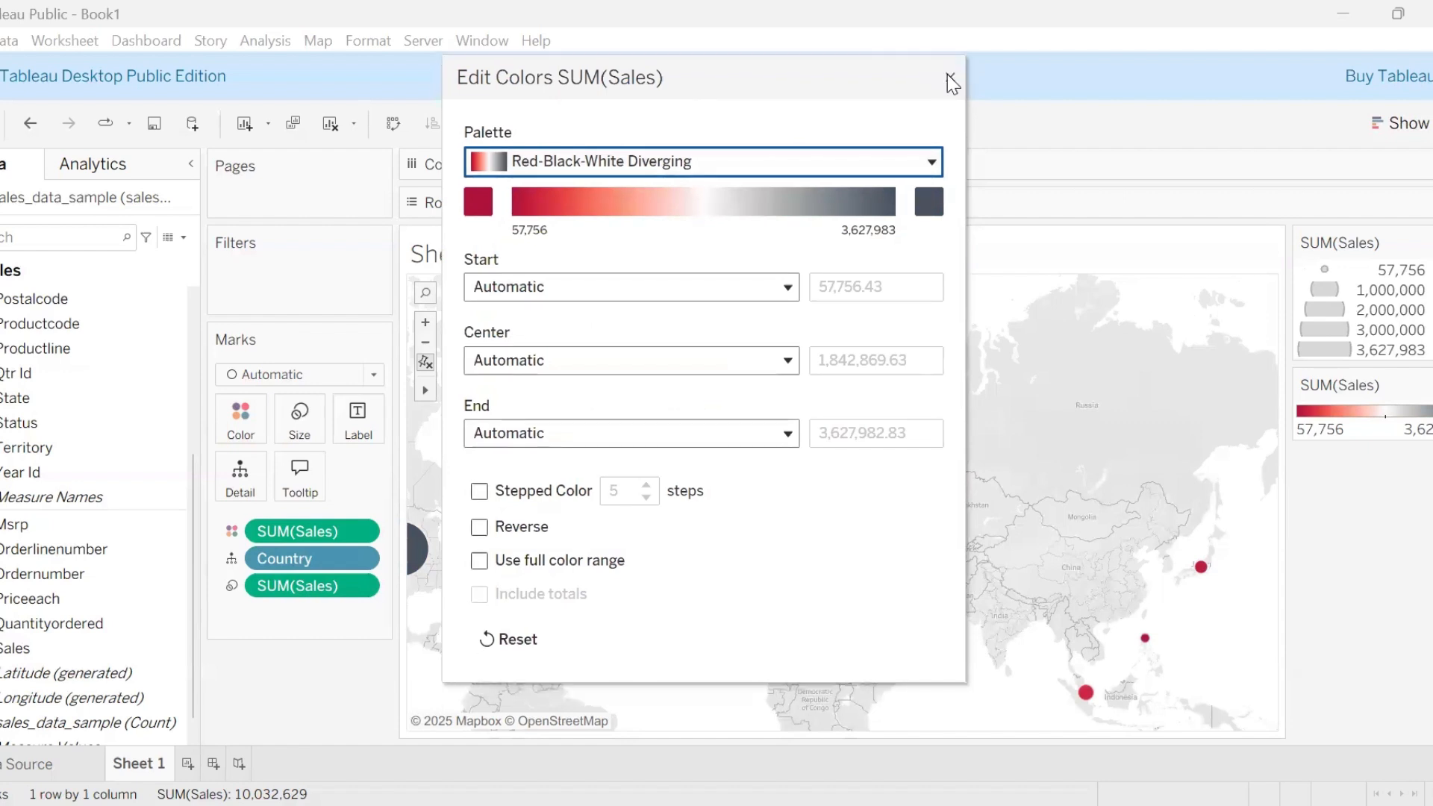
pyautogui.click(949, 76)
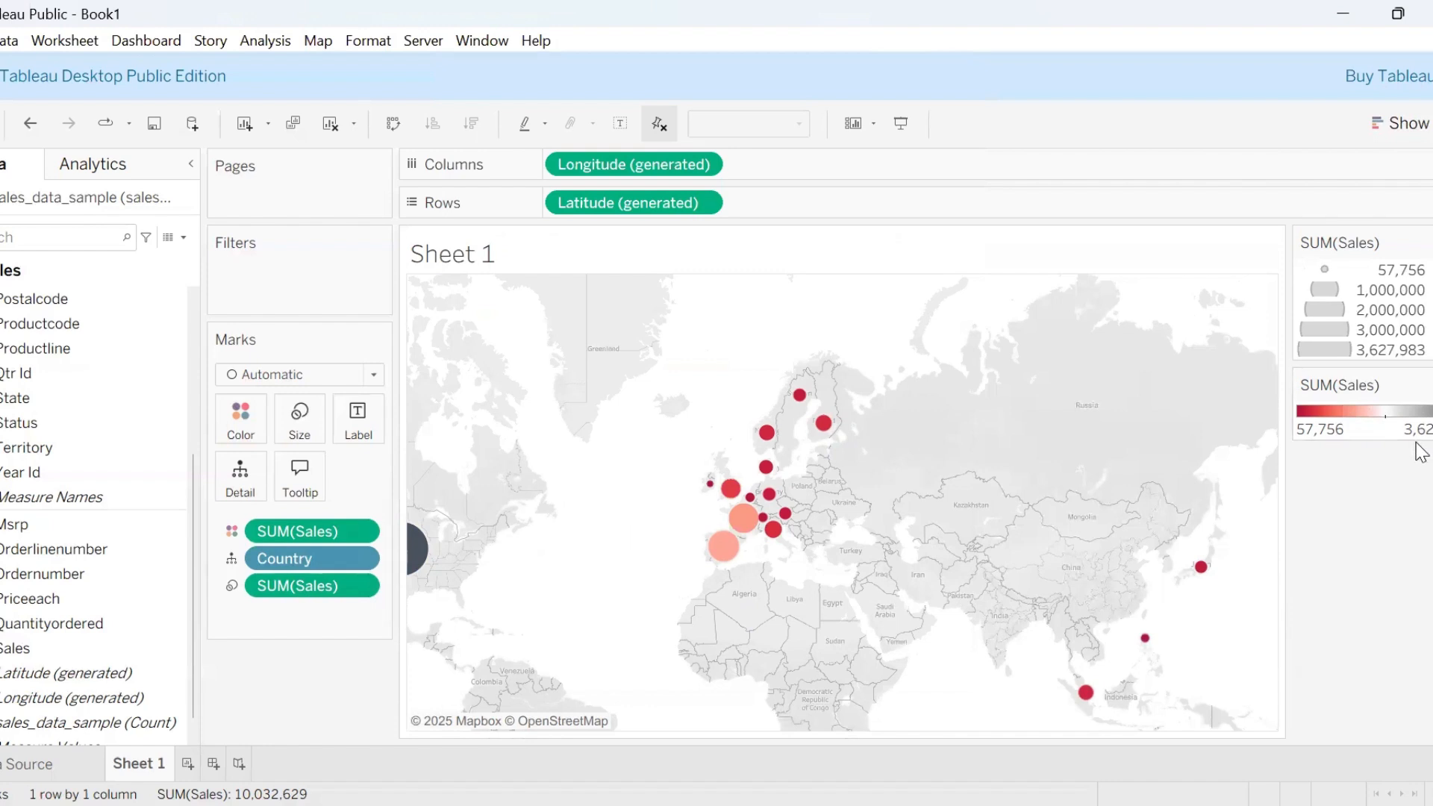
# Step: Give the Sales colours a Custom Diverging palette with green #59A14F at the low end and red #E15759 at the high end
pyautogui.click(241, 427)
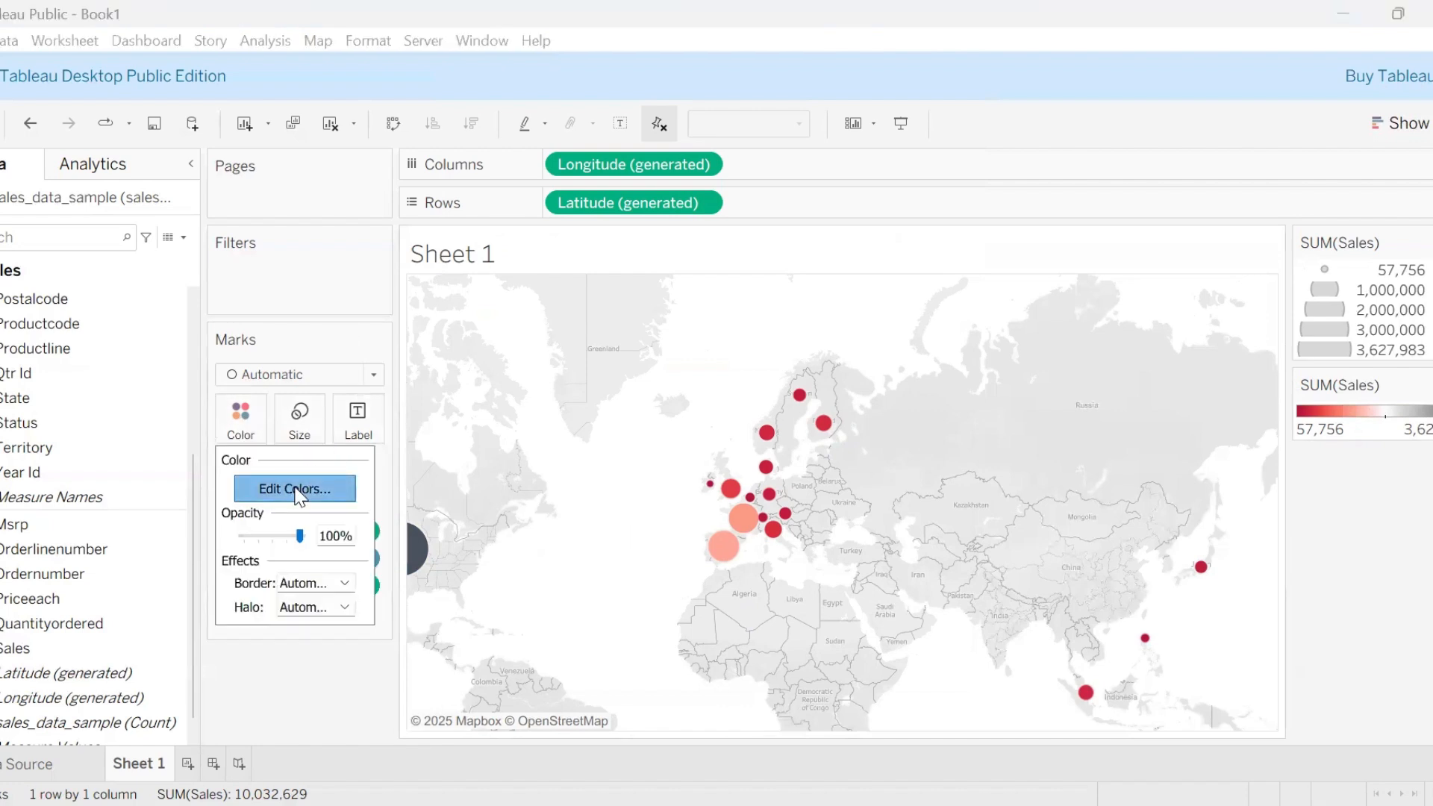
pyautogui.click(298, 491)
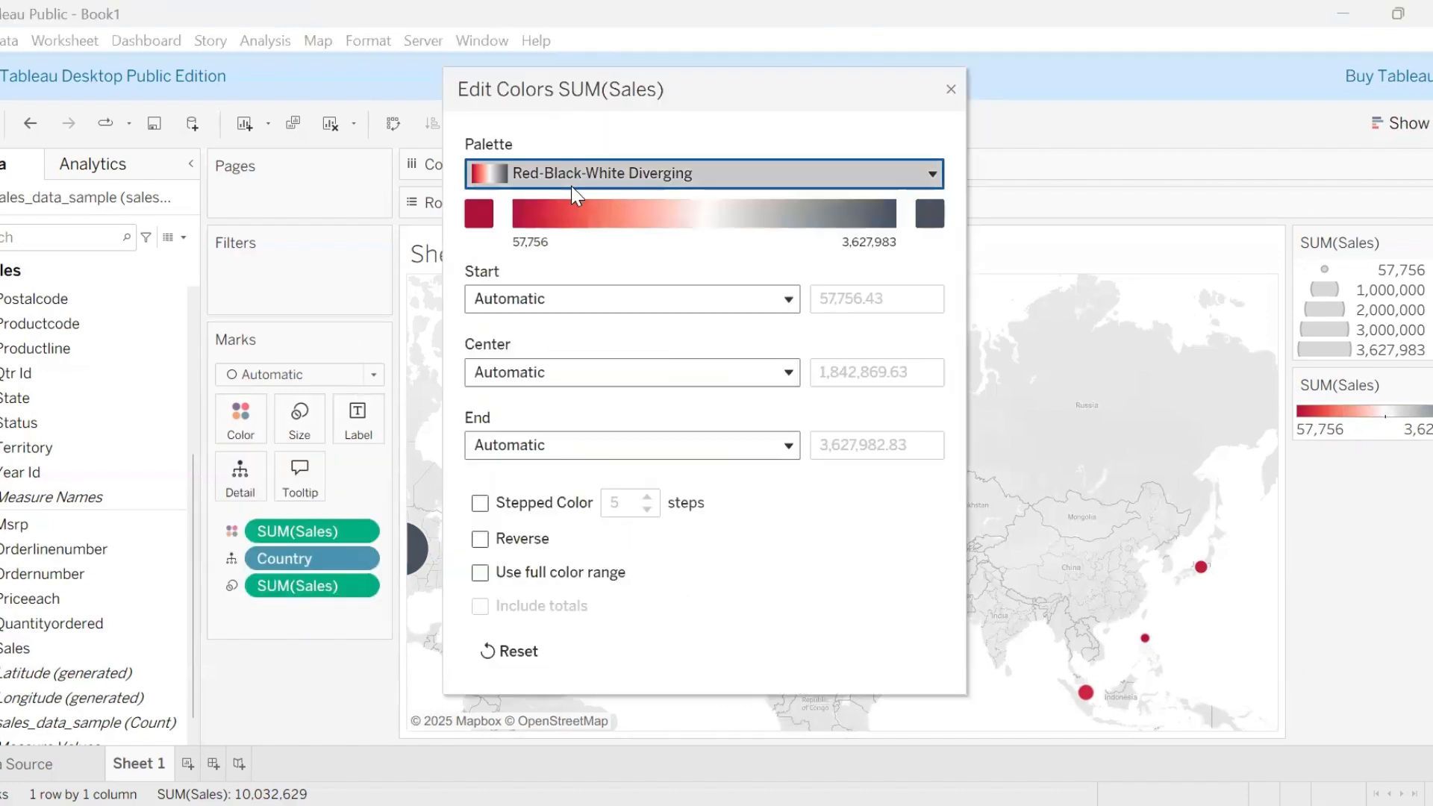
pyautogui.click(570, 179)
pyautogui.moveTo(939, 424); pyautogui.dragTo(963, 556)
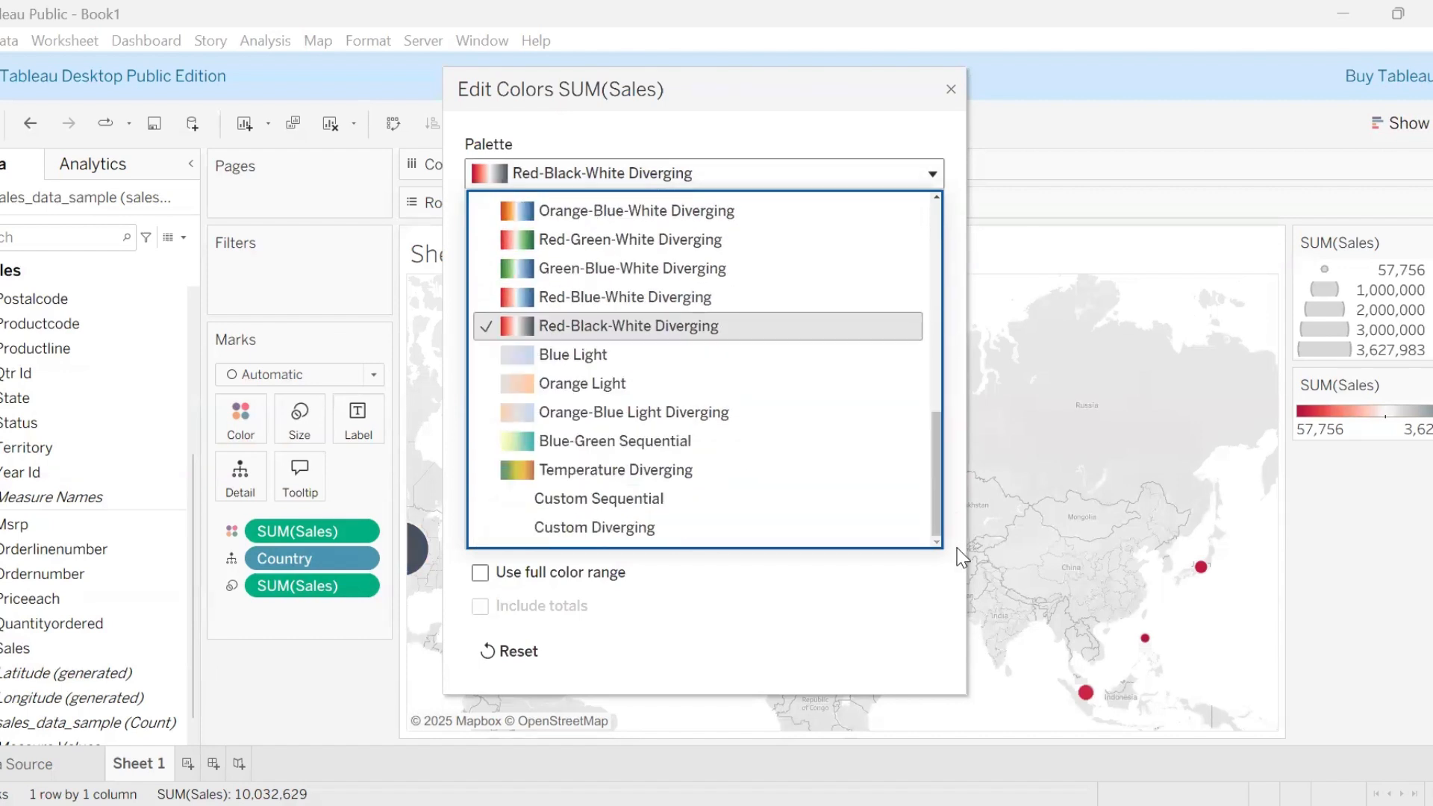
pyautogui.click(625, 538)
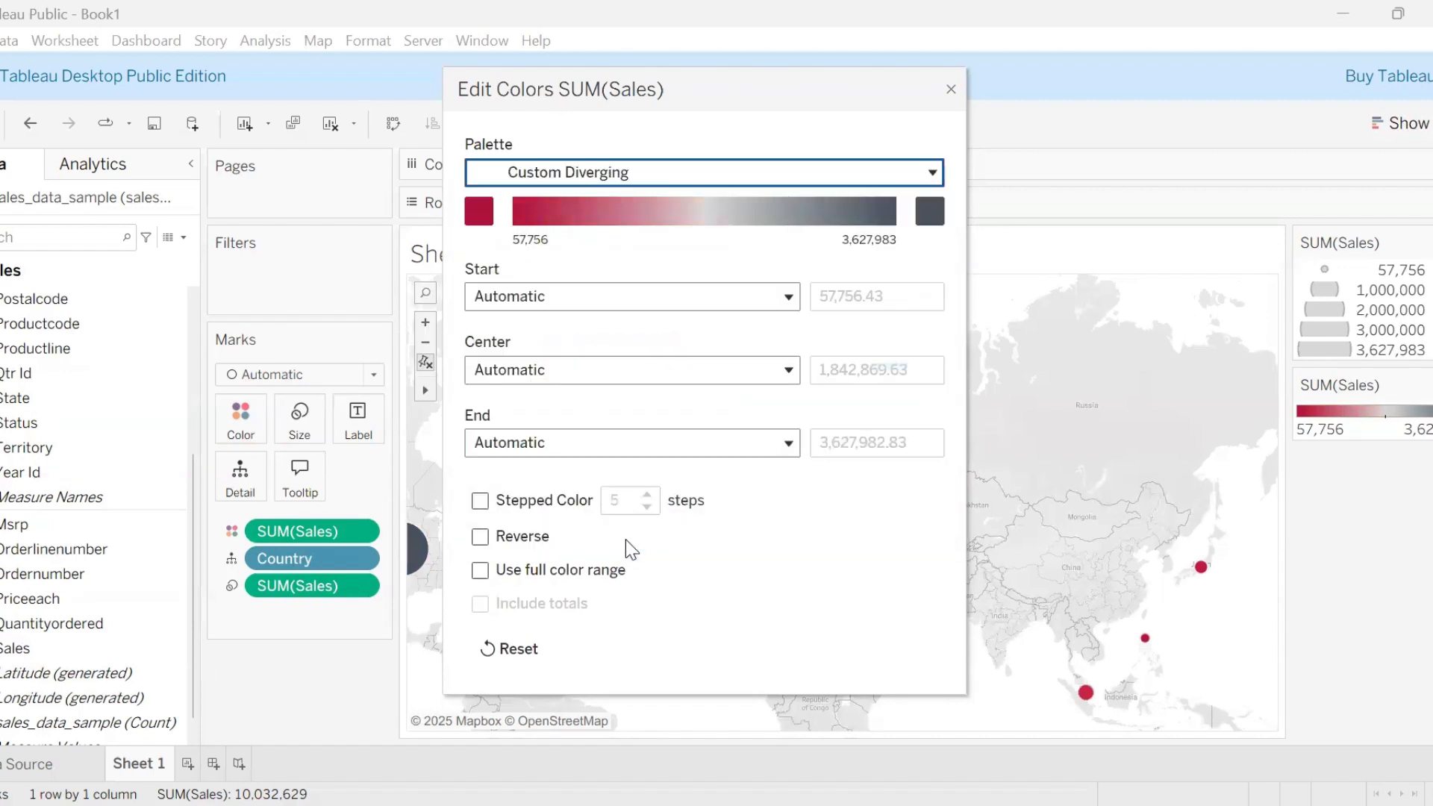
pyautogui.click(478, 211)
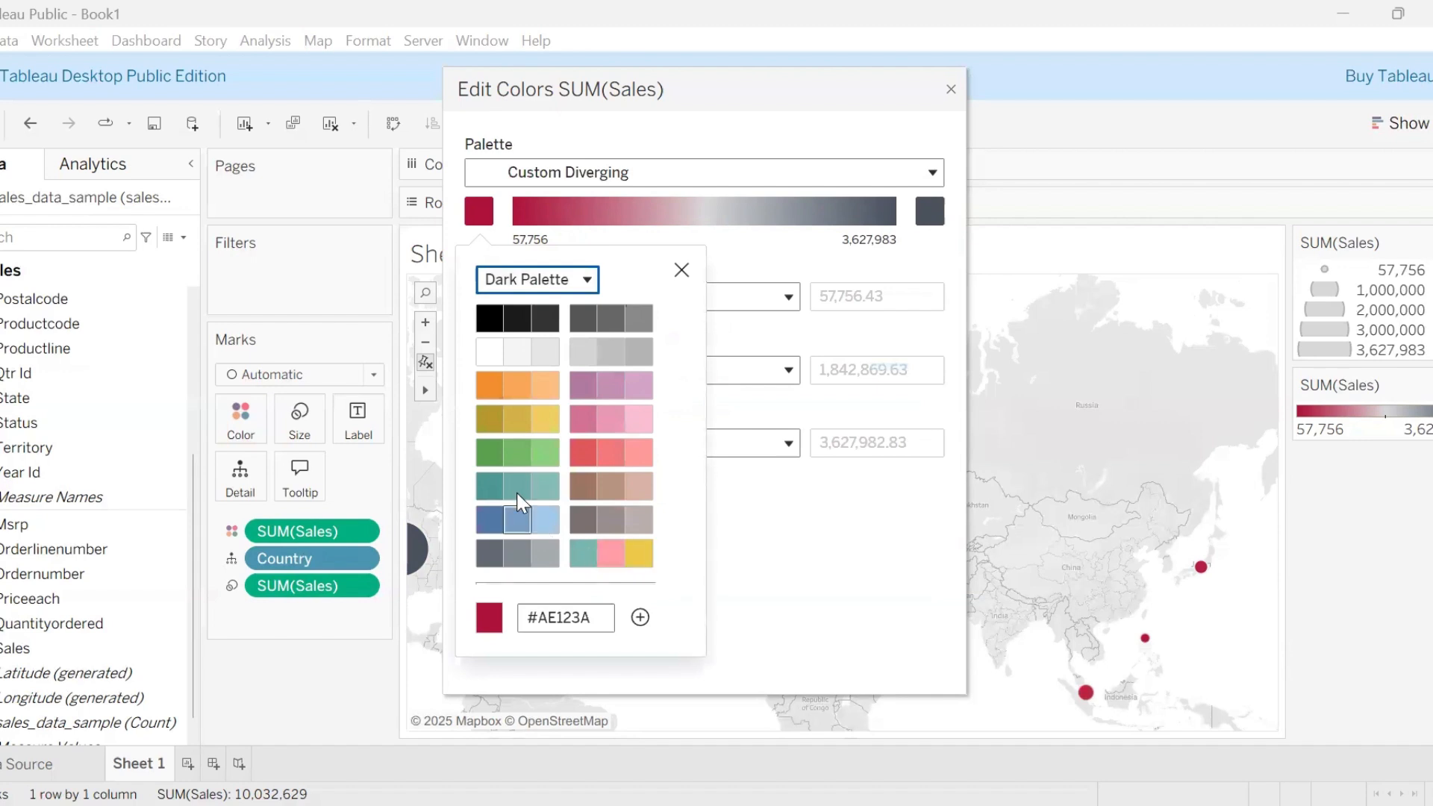
pyautogui.click(490, 454)
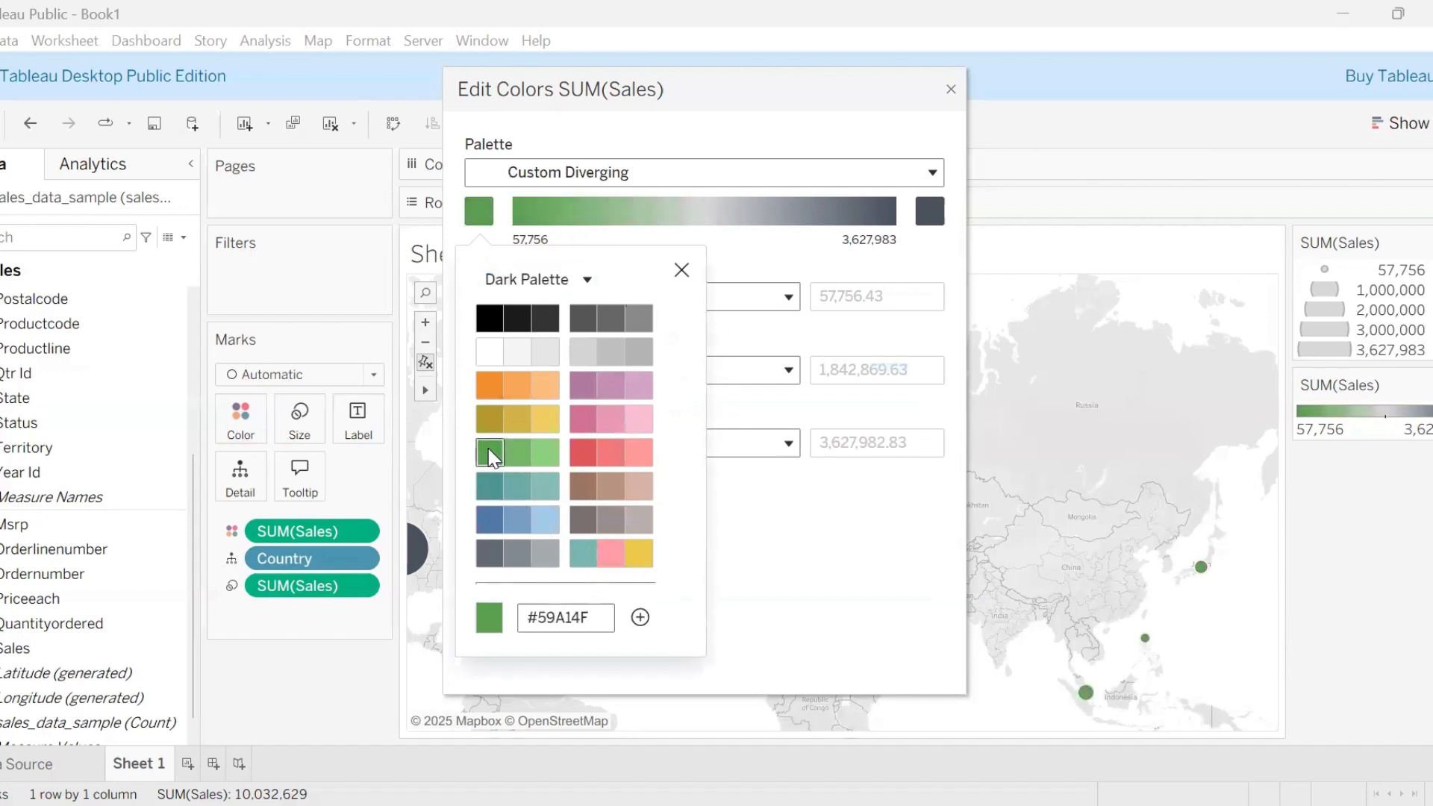
pyautogui.click(925, 217)
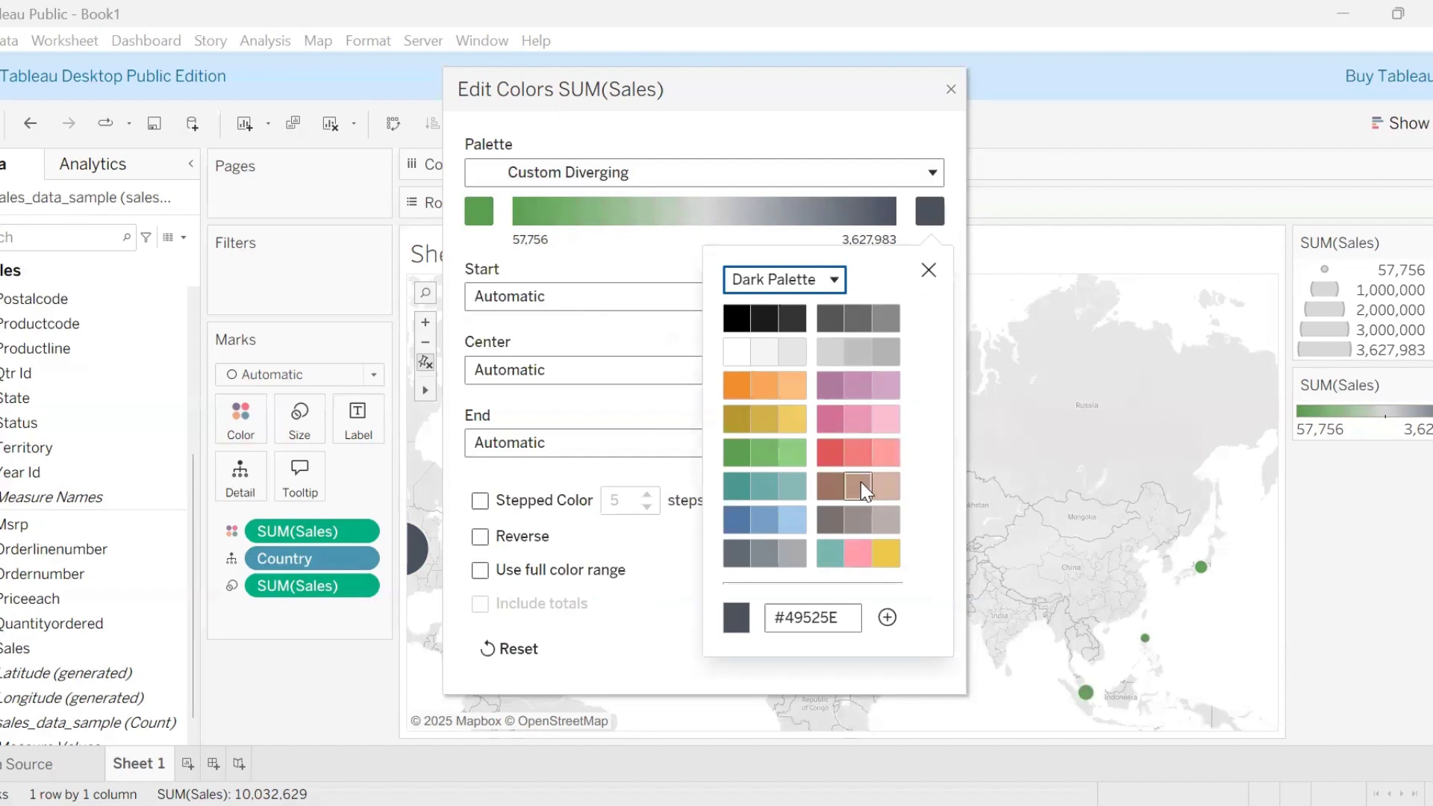
pyautogui.click(825, 457)
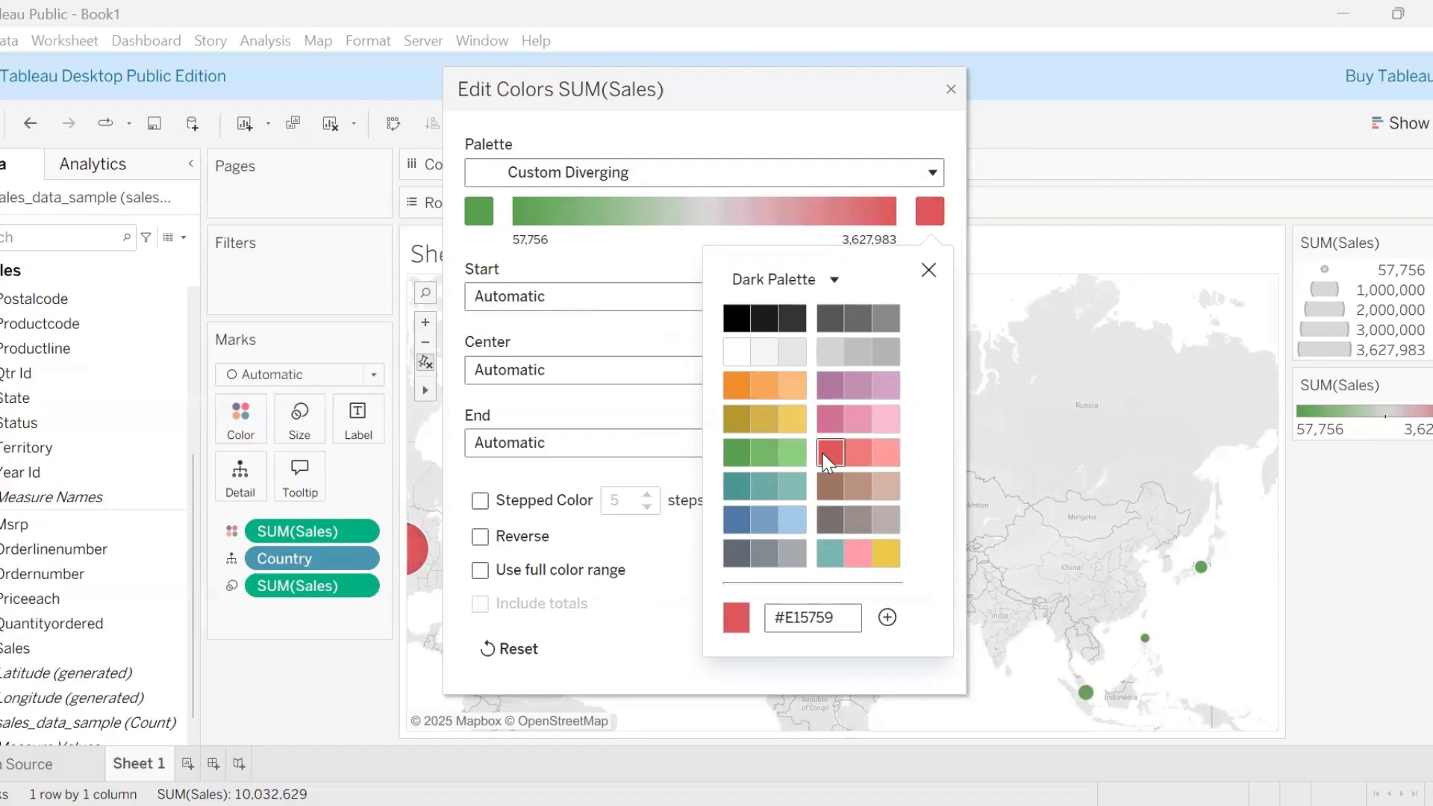
# Step: Try a Custom start value for the Sales colour range and return it to Automatic
pyautogui.click(651, 690)
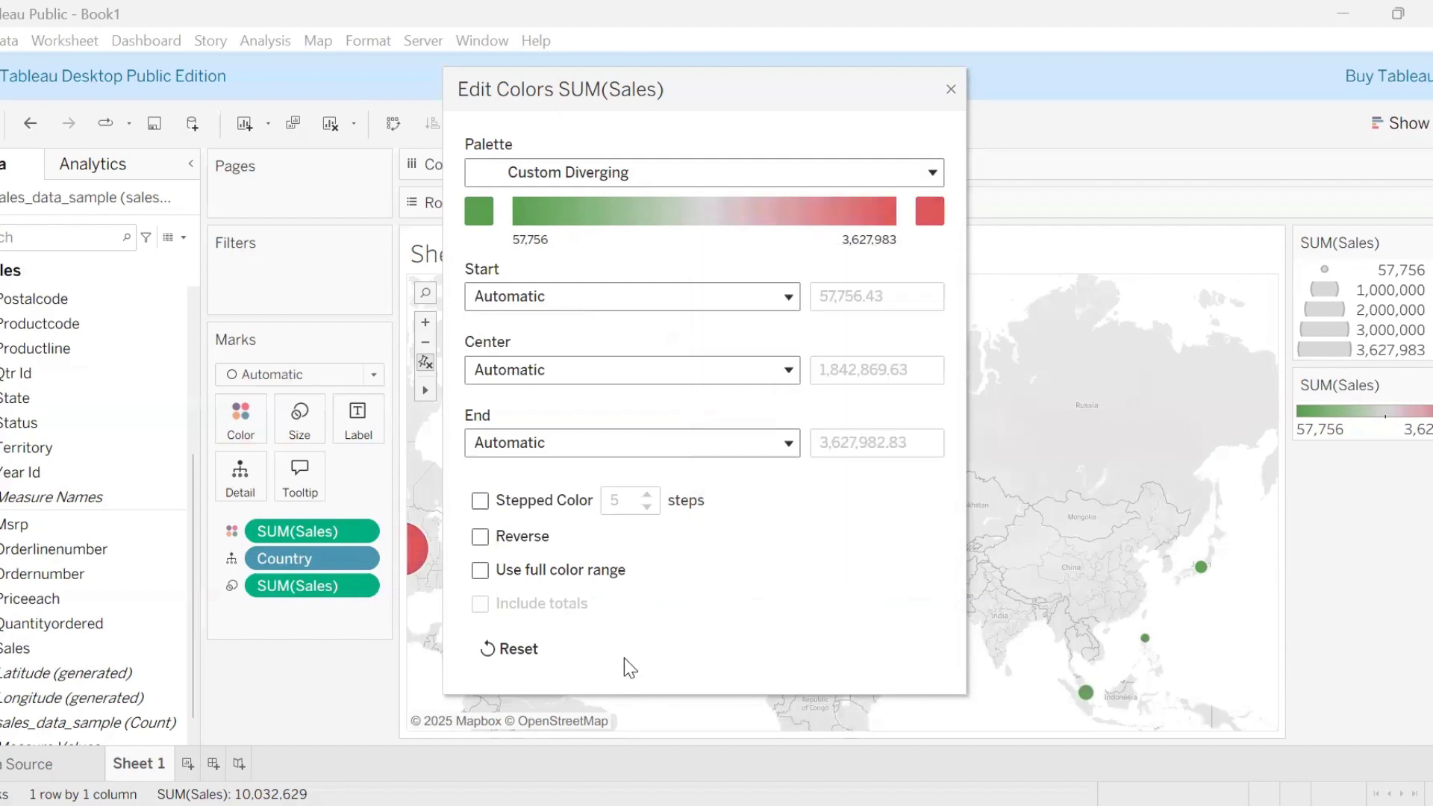
pyautogui.click(656, 297)
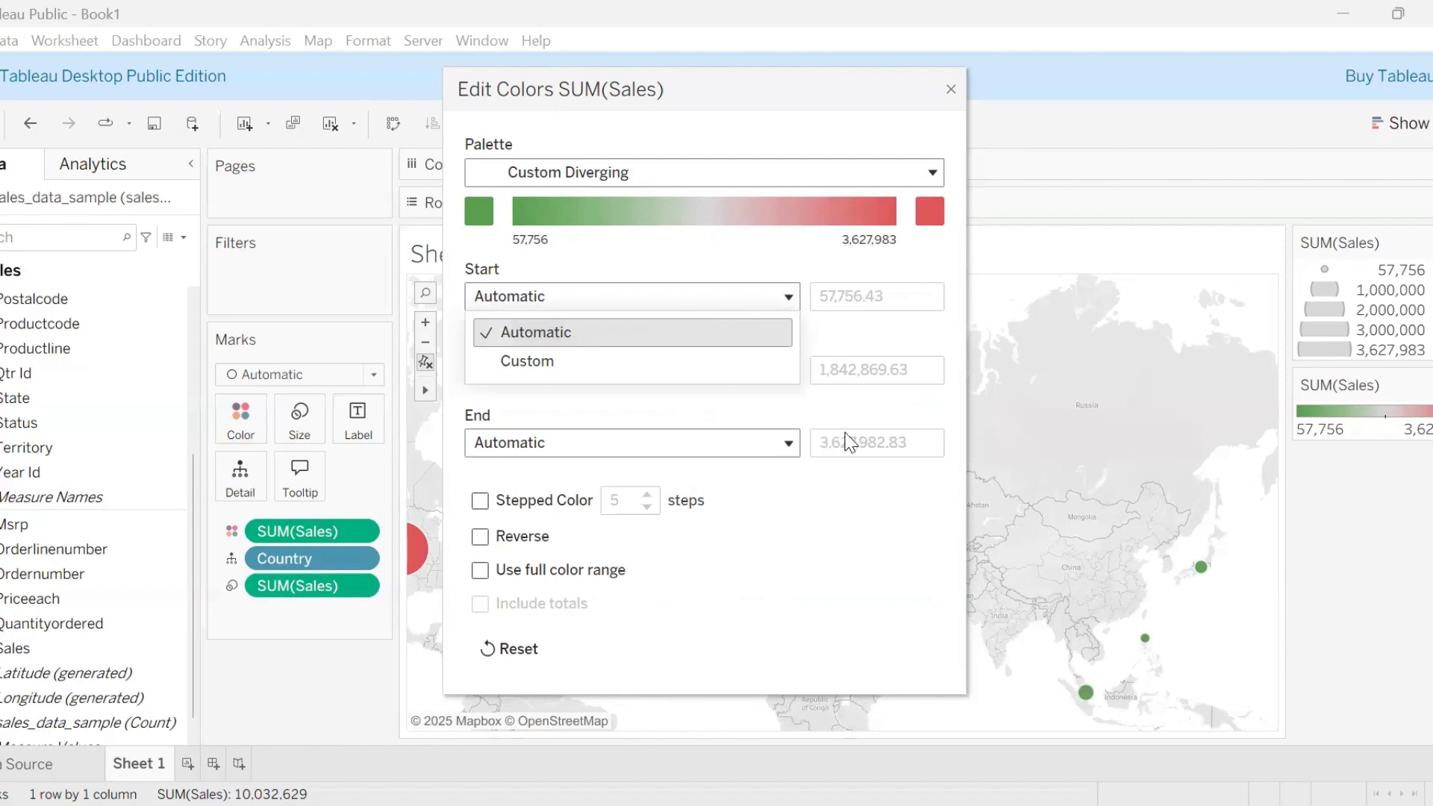
pyautogui.click(565, 363)
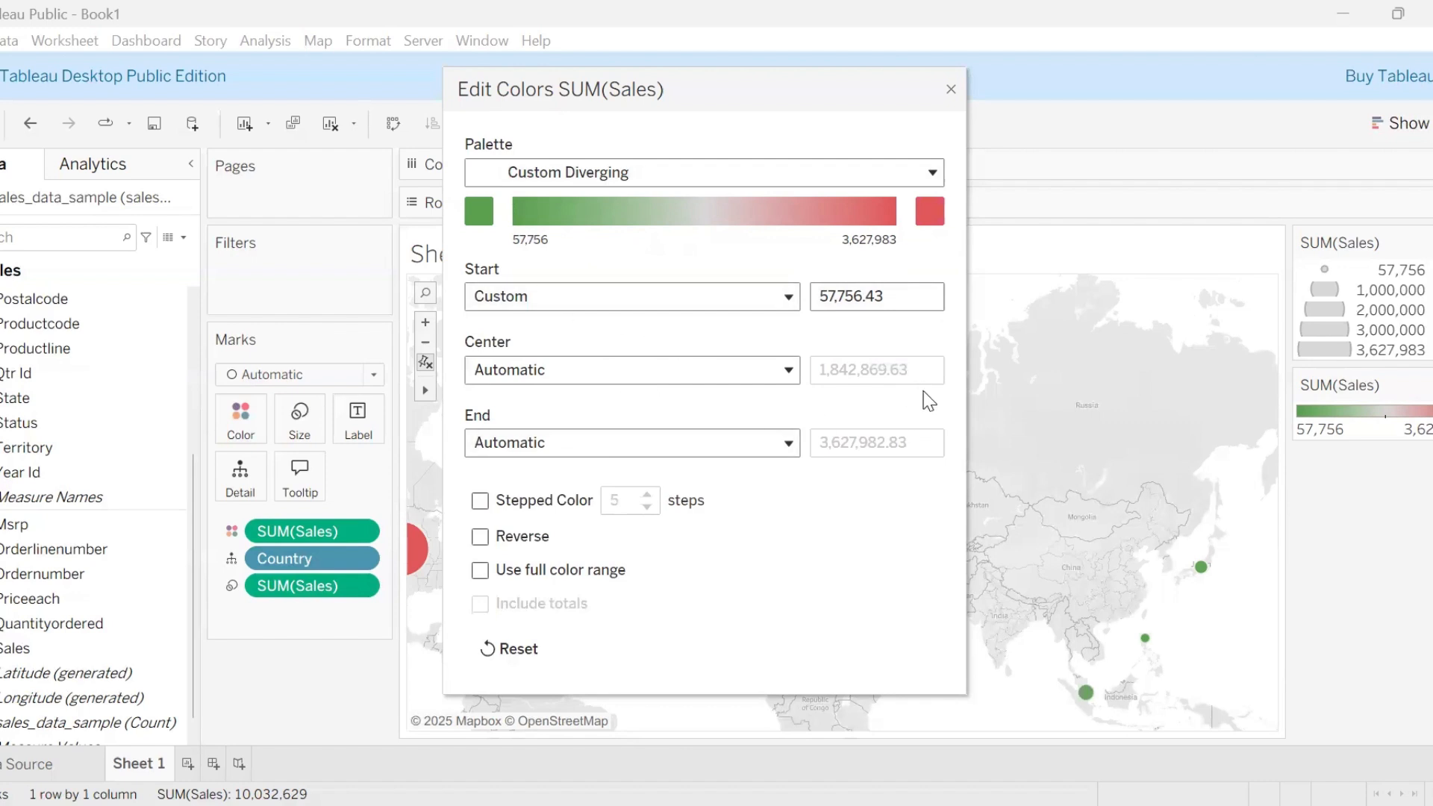
pyautogui.click(785, 297)
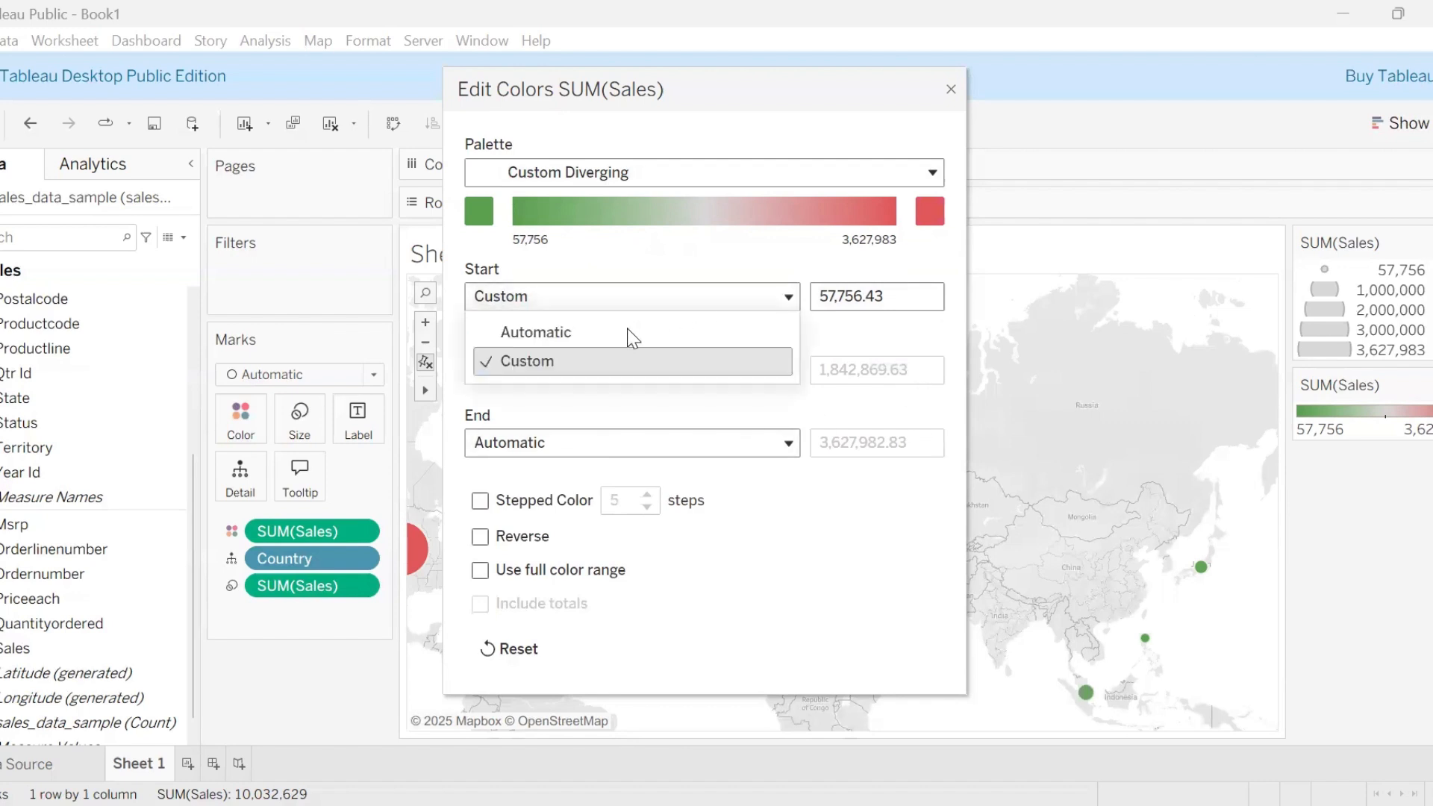
pyautogui.click(613, 337)
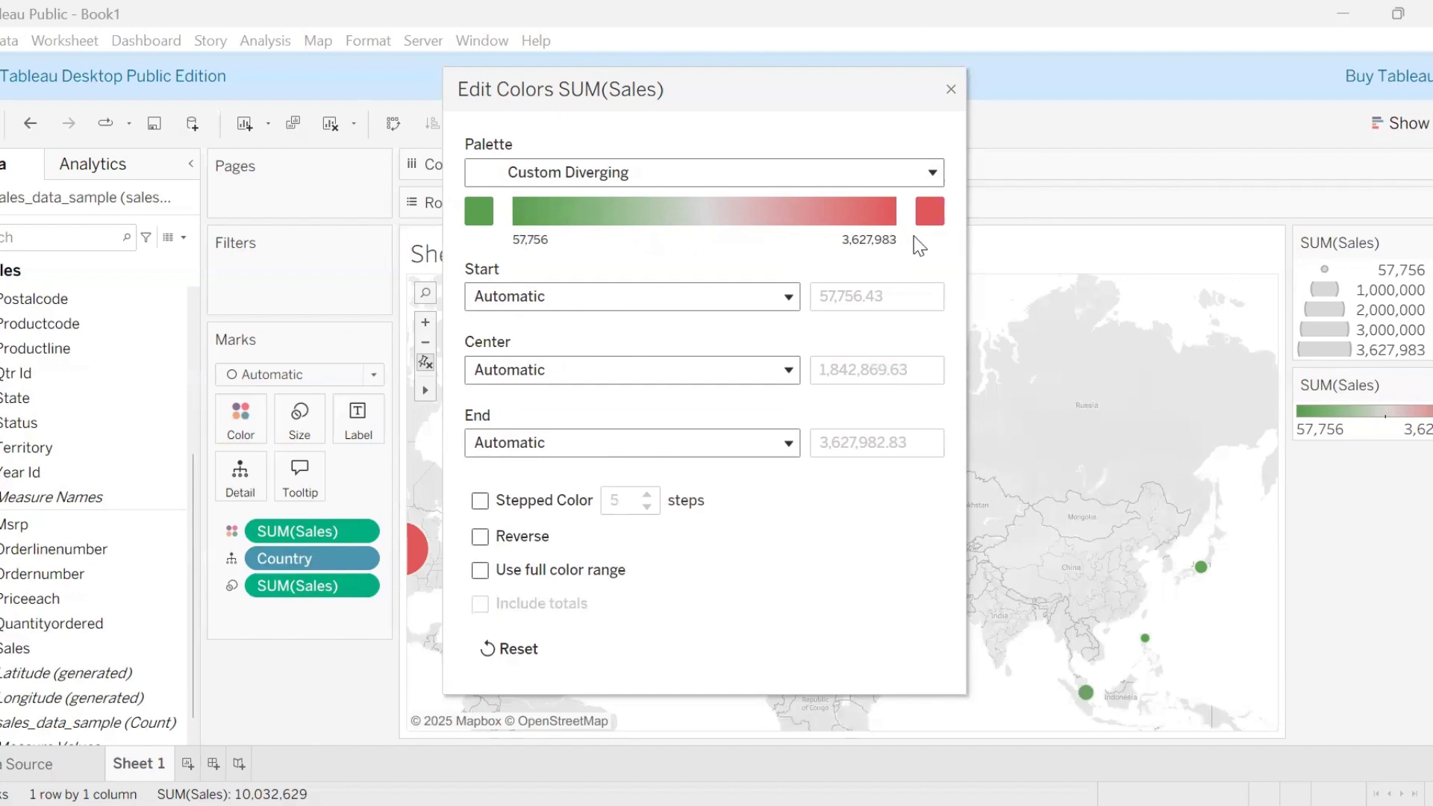
# Step: Close the Sales colour settings and inspect the tooltips of the European country marks on the map
pyautogui.click(950, 90)
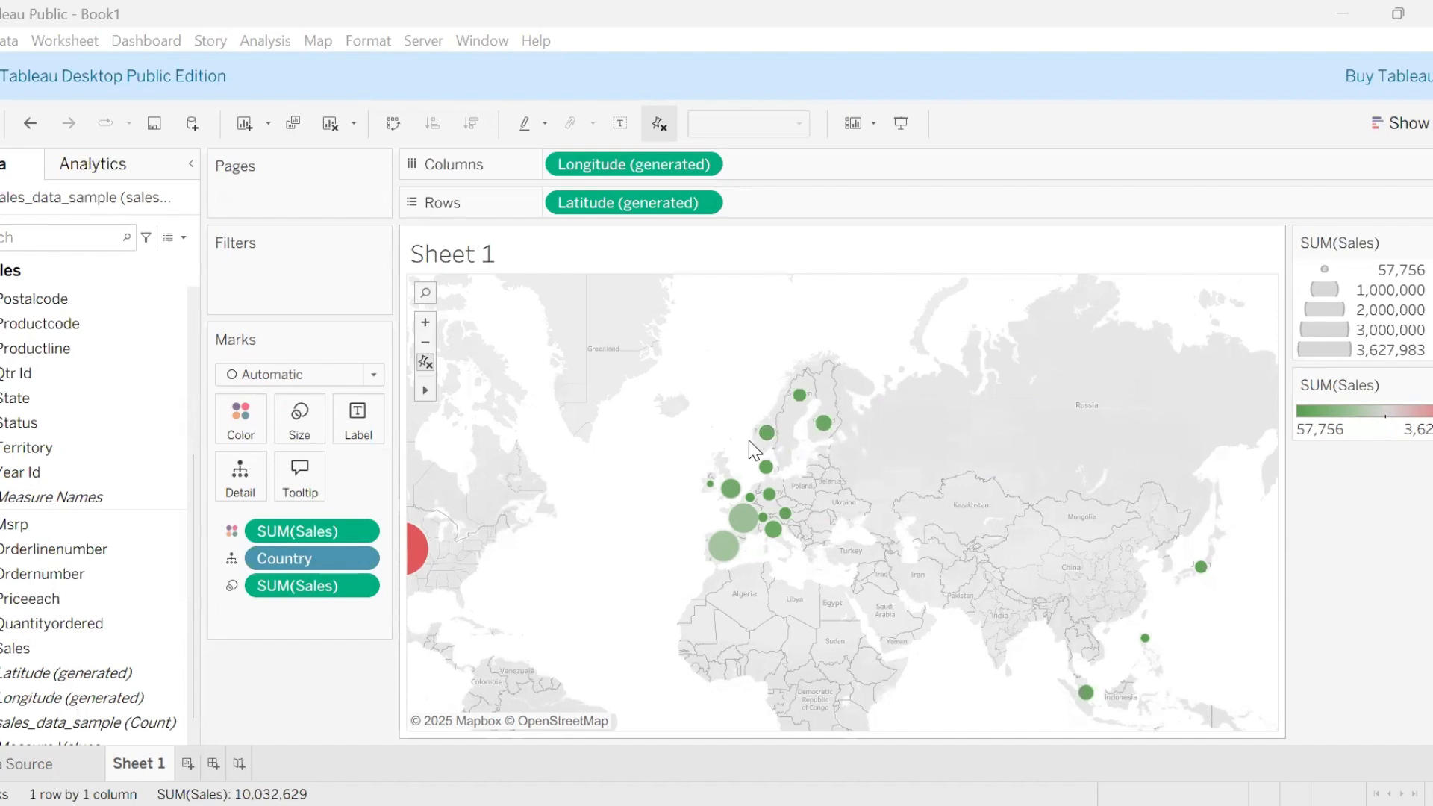
pyautogui.moveTo(730, 556)
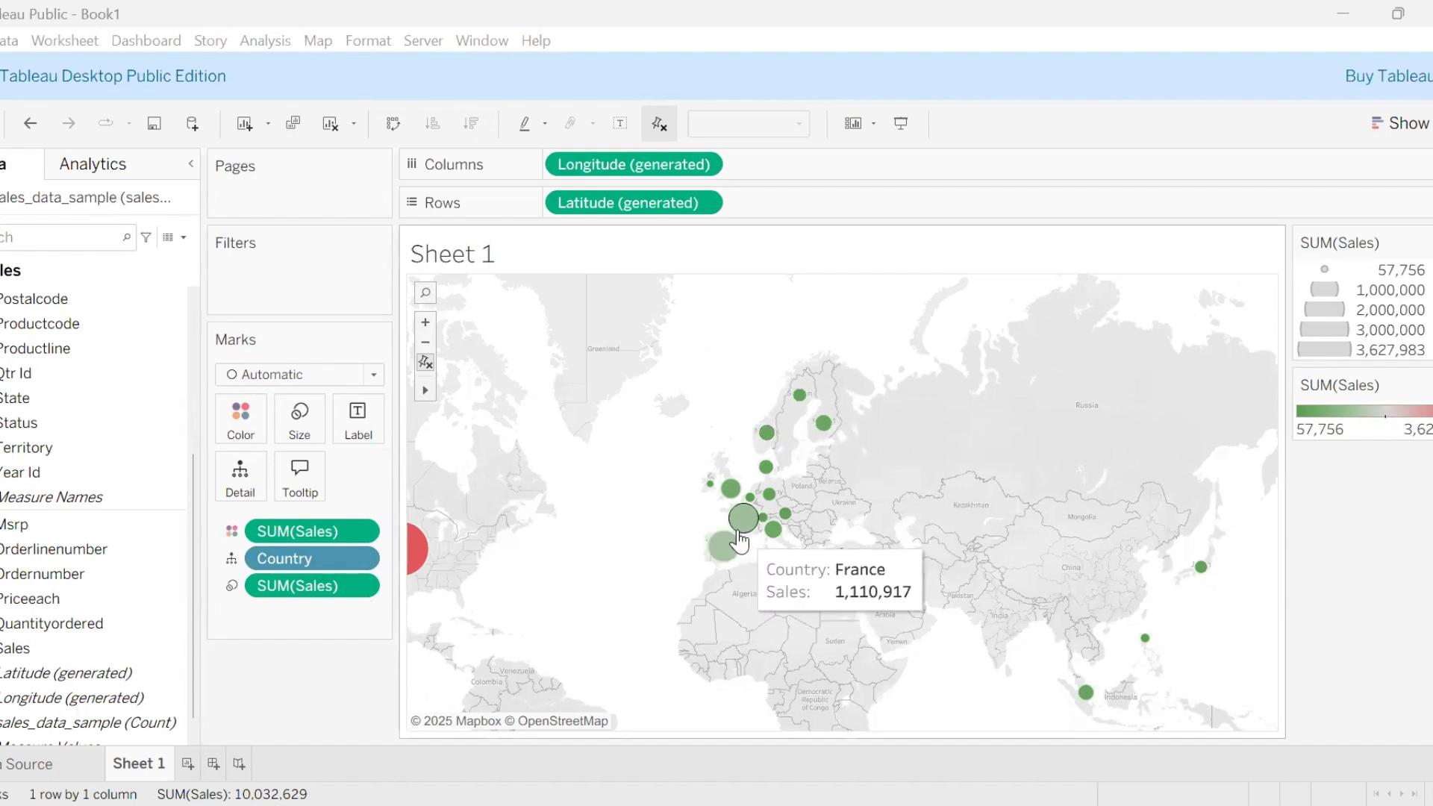
pyautogui.moveTo(774, 534)
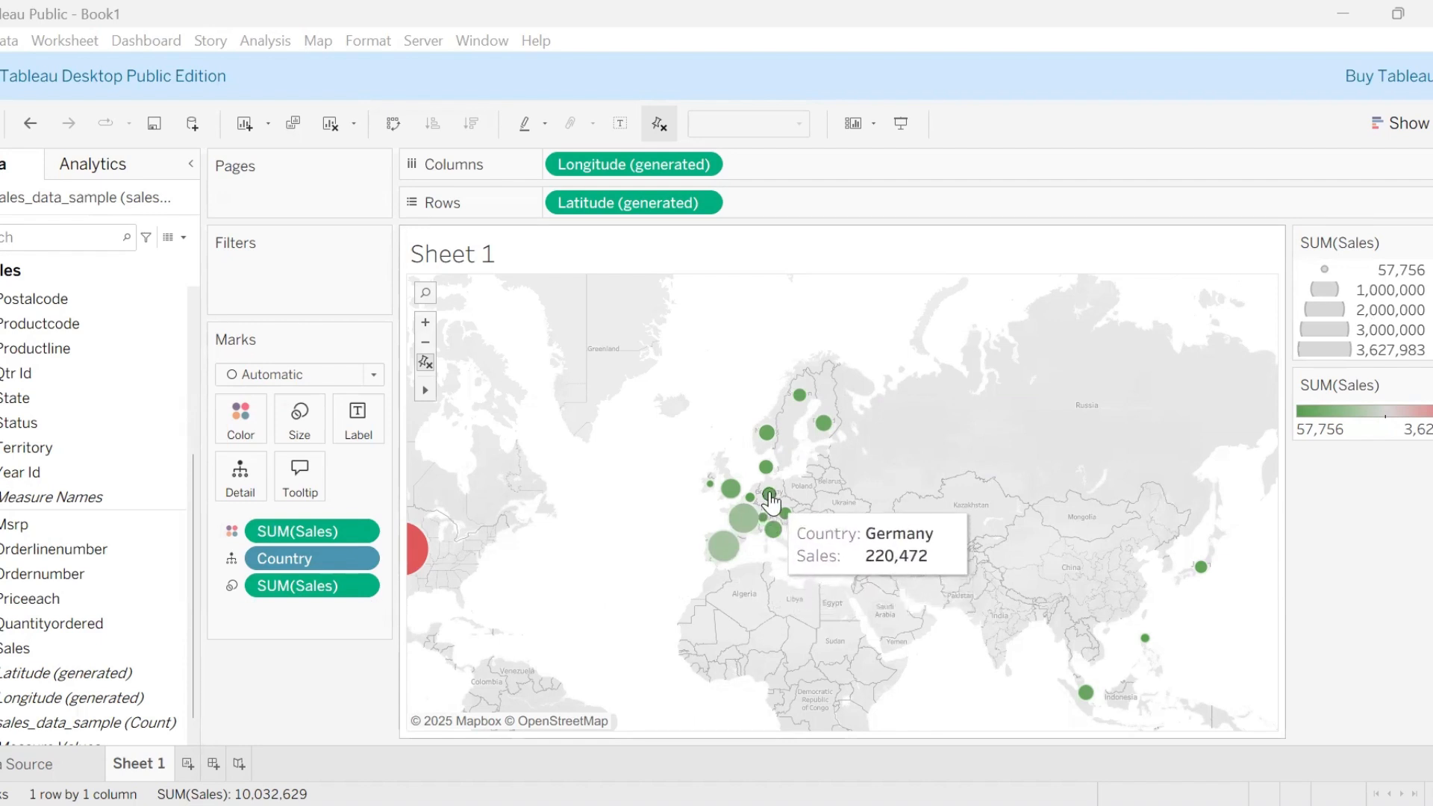
pyautogui.moveTo(770, 468)
pyautogui.moveTo(775, 433)
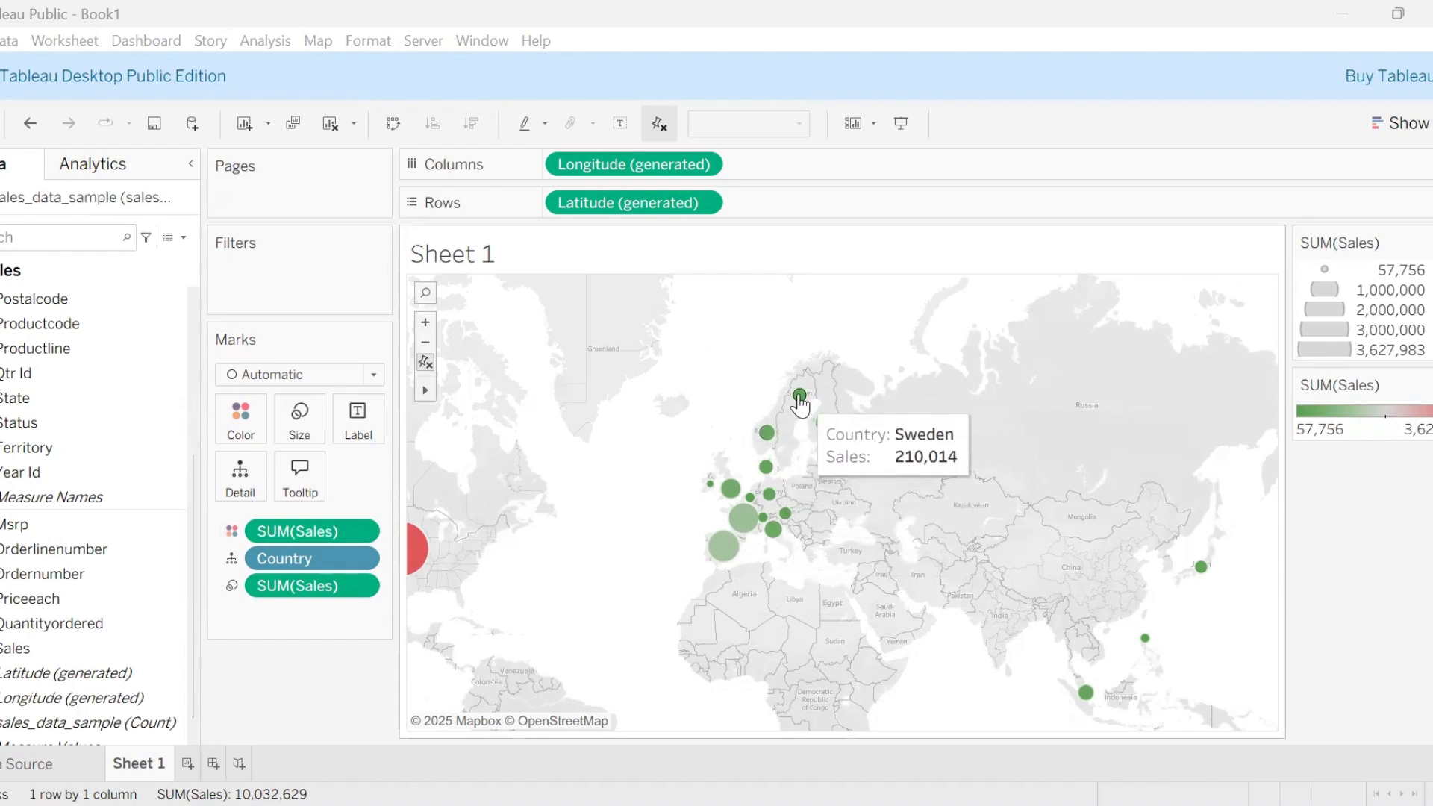
pyautogui.moveTo(822, 423)
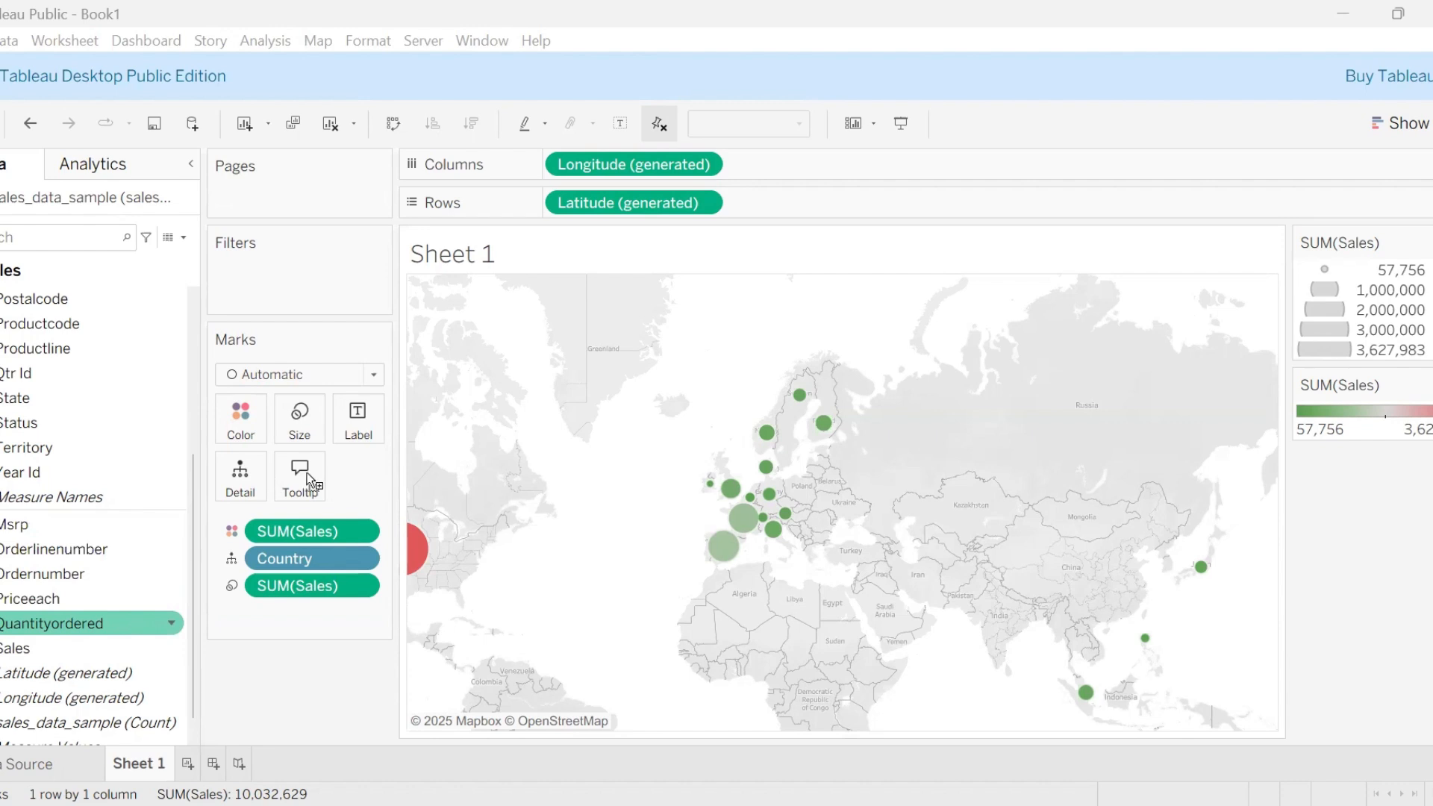
# Step: Add Quantityordered to the map's tooltip and check it on the France mark
pyautogui.moveTo(307, 473); pyautogui.dragTo(306, 476)
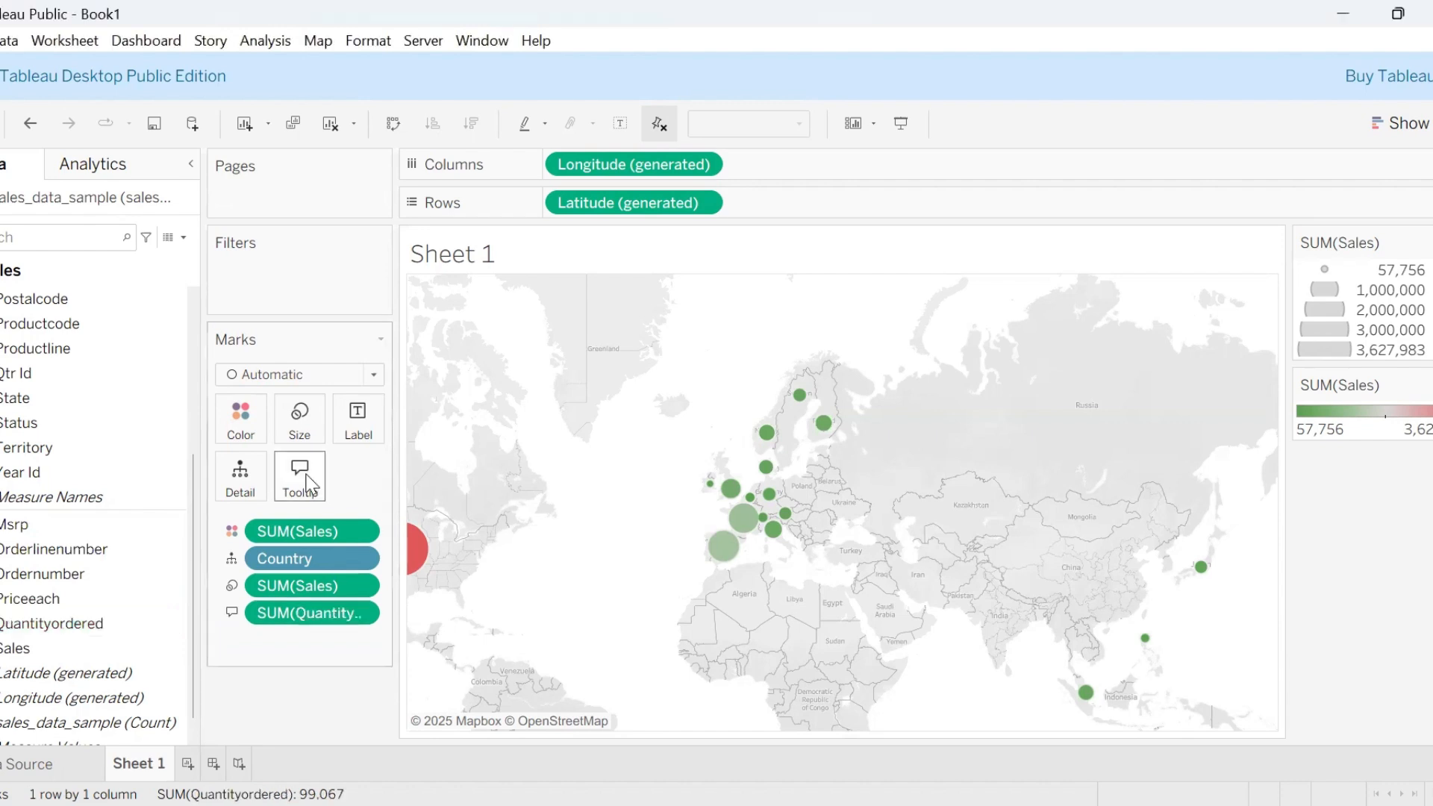
pyautogui.click(744, 519)
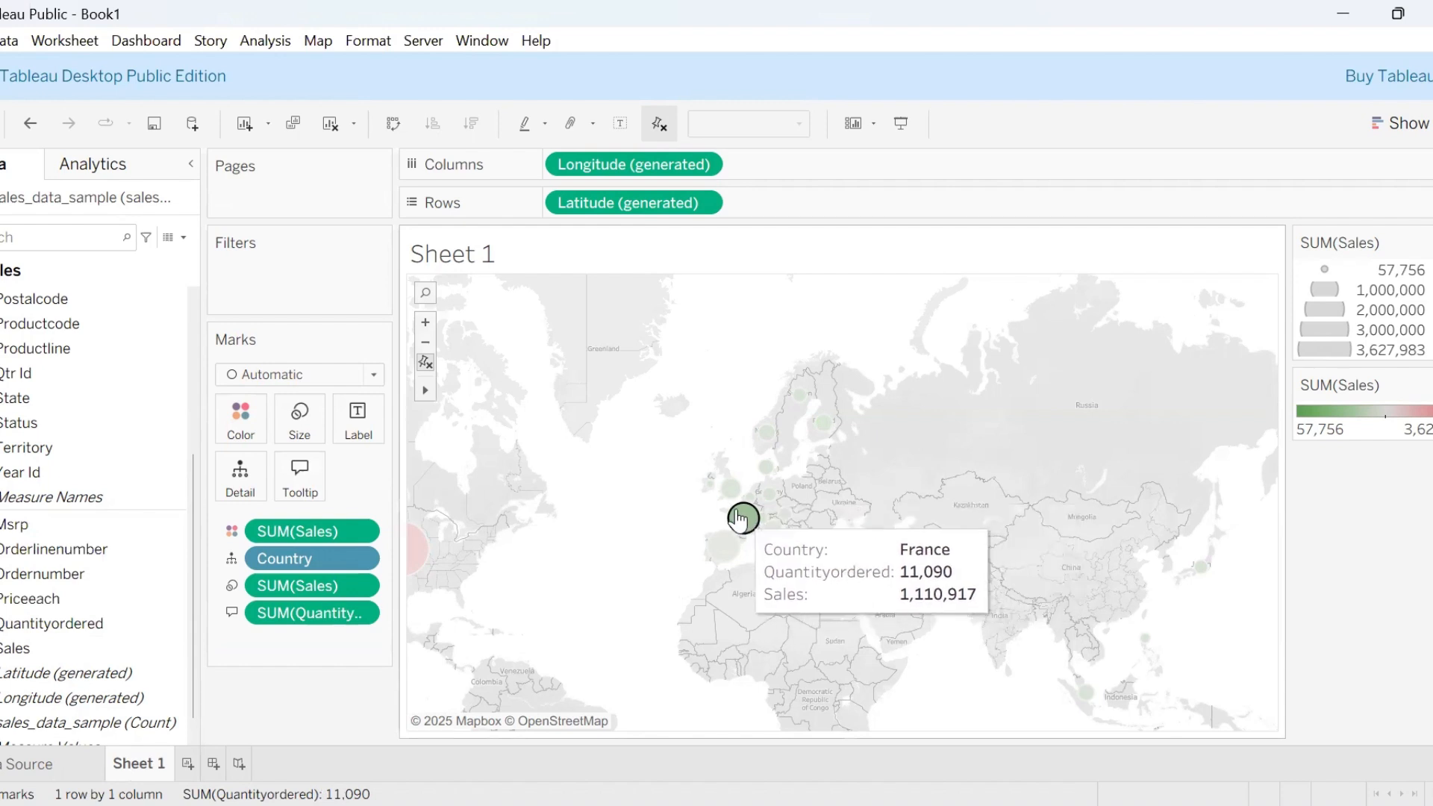
pyautogui.moveTo(766, 534)
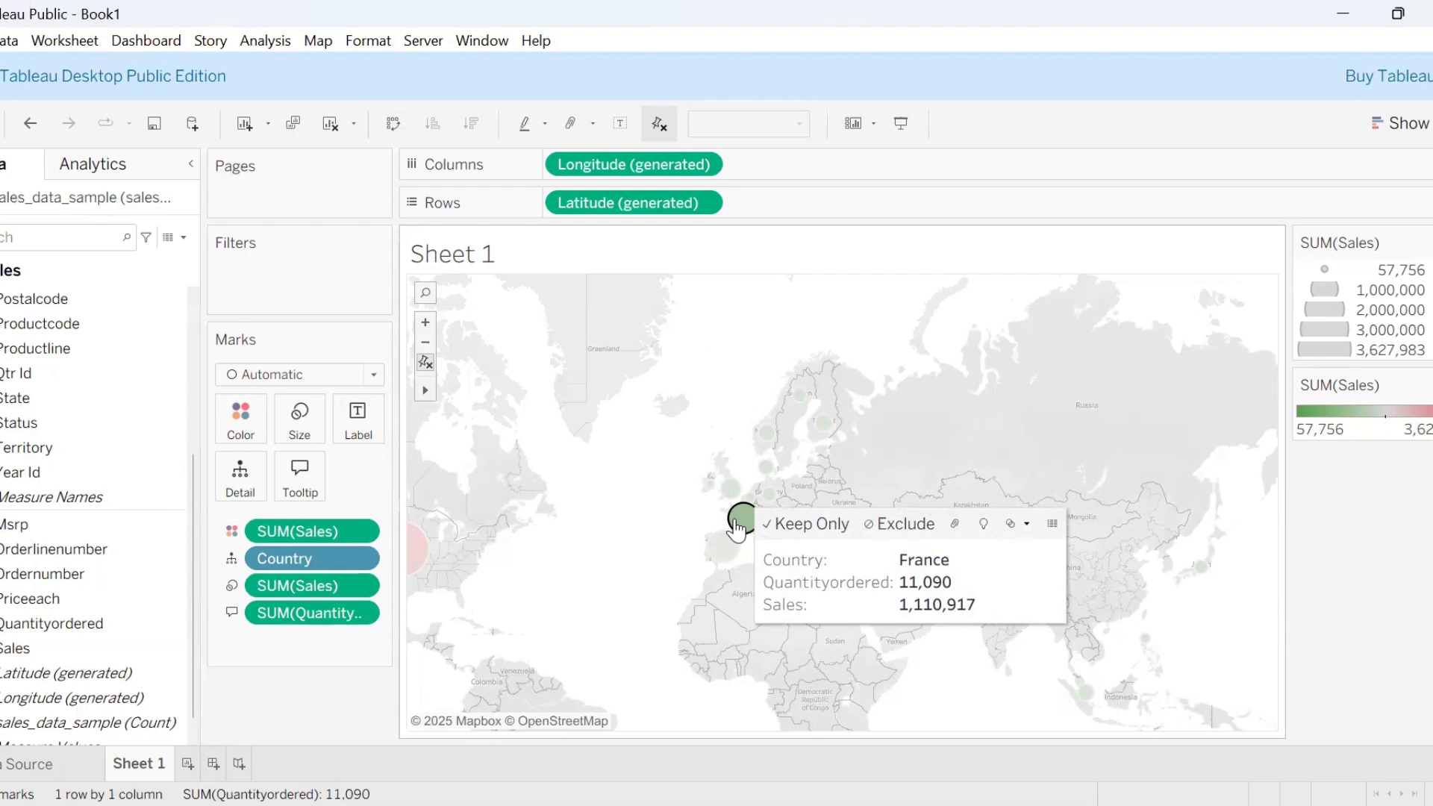
pyautogui.click(324, 701)
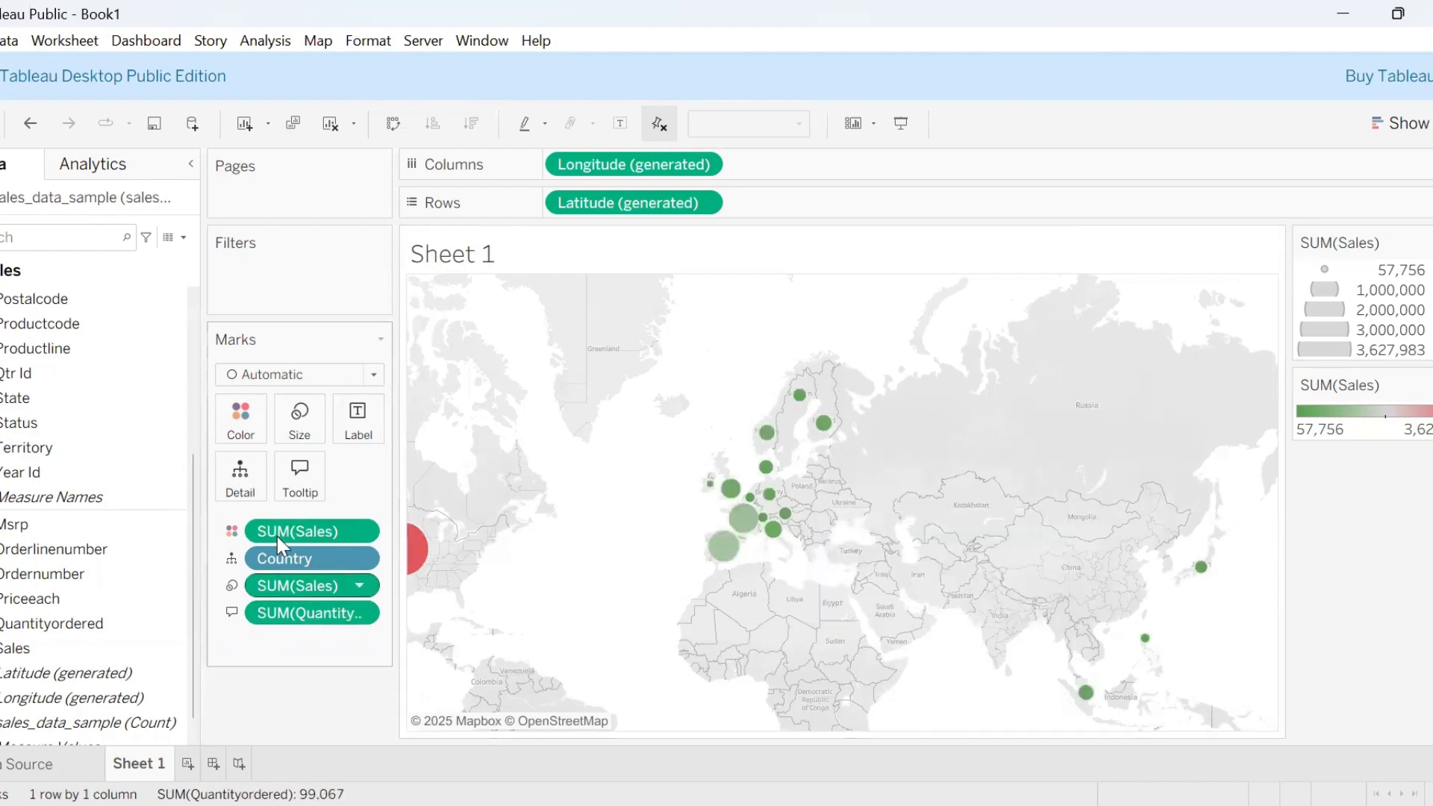
# Step: Edit the map tooltip and shorten the Quantityordered line's label to "Qty"
pyautogui.click(312, 498)
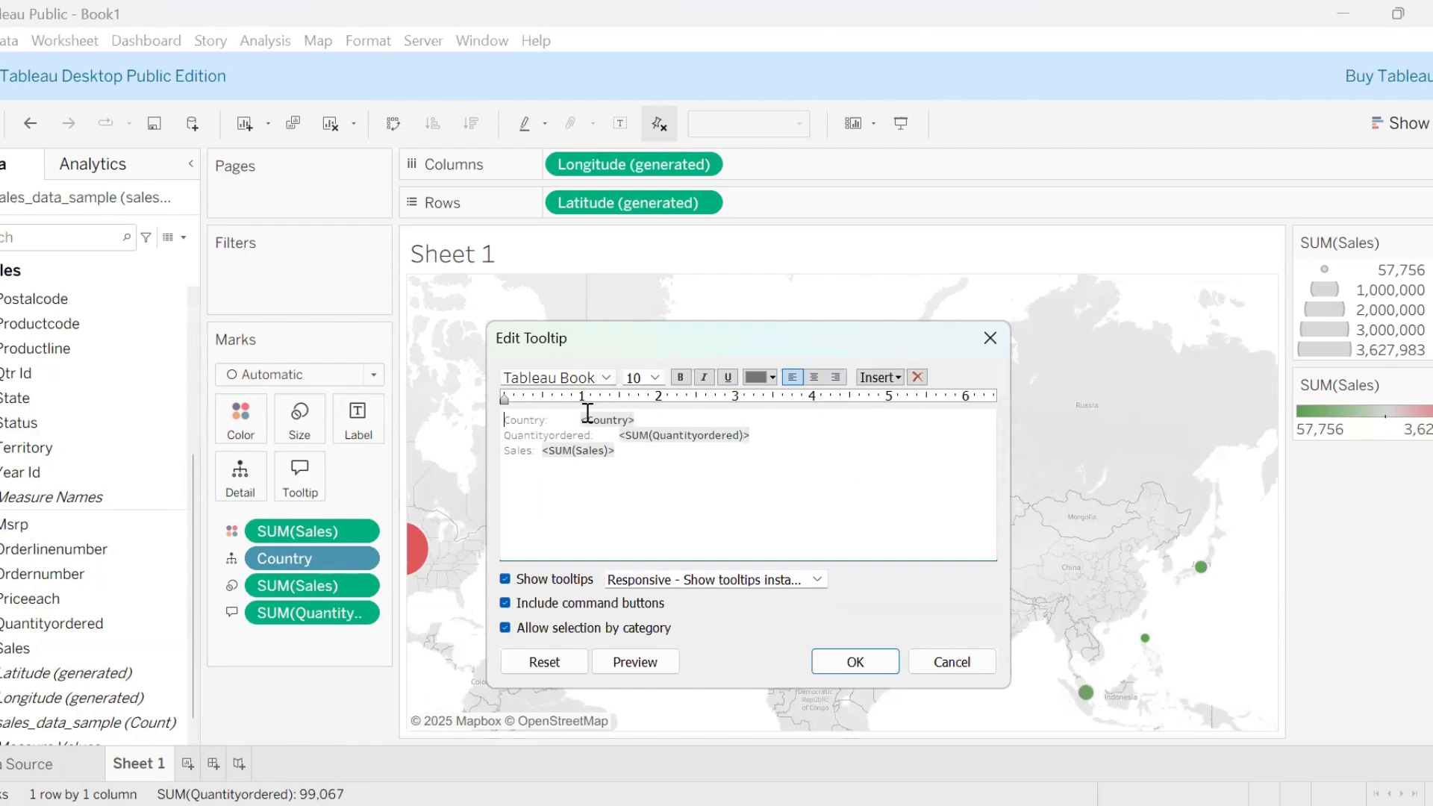
pyautogui.moveTo(580, 416); pyautogui.dragTo(646, 412)
pyautogui.moveTo(590, 433); pyautogui.dragTo(499, 436)
pyautogui.write('Q')
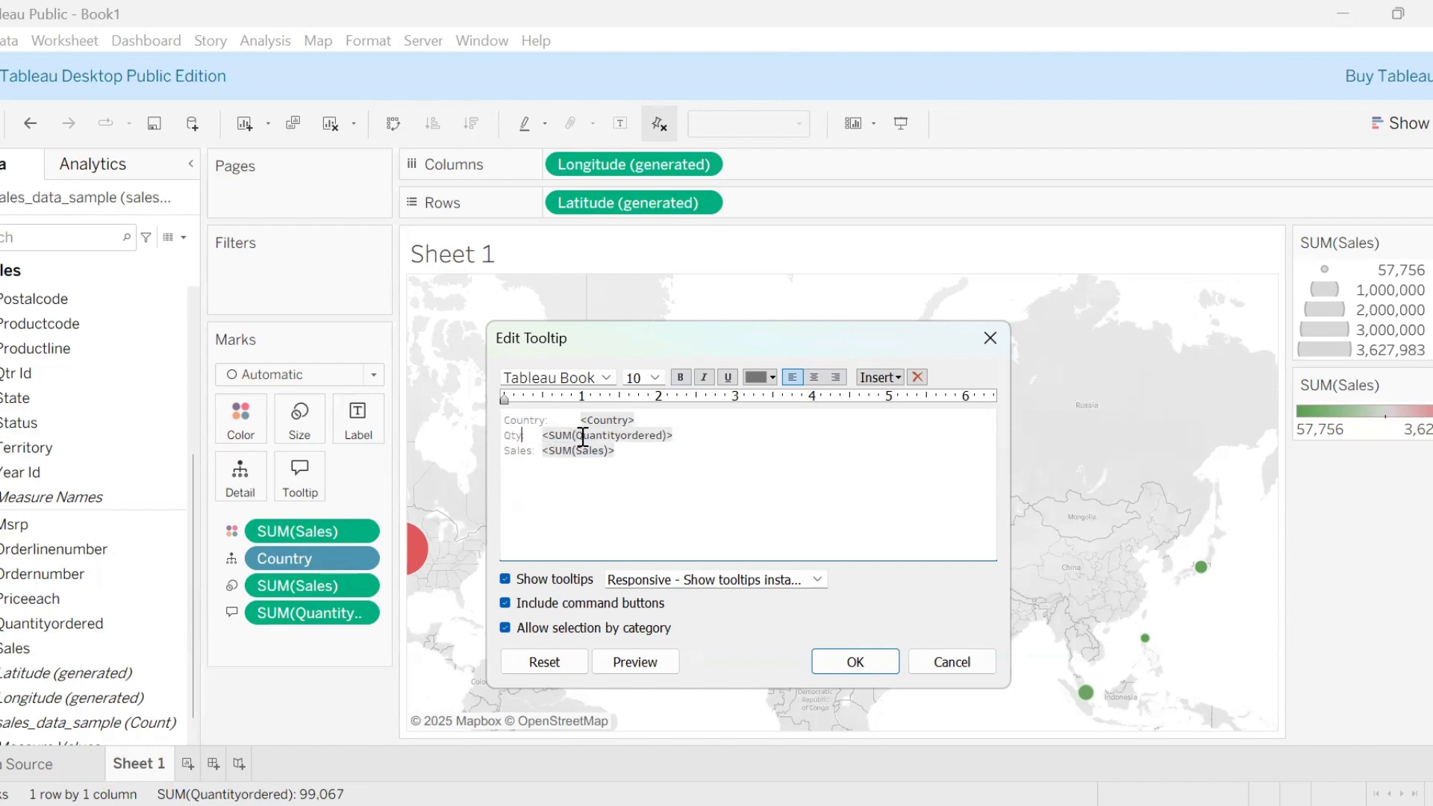
# Step: Move the Qty line below the Sales line in the tooltip text
pyautogui.moveTo(674, 435); pyautogui.dragTo(501, 436)
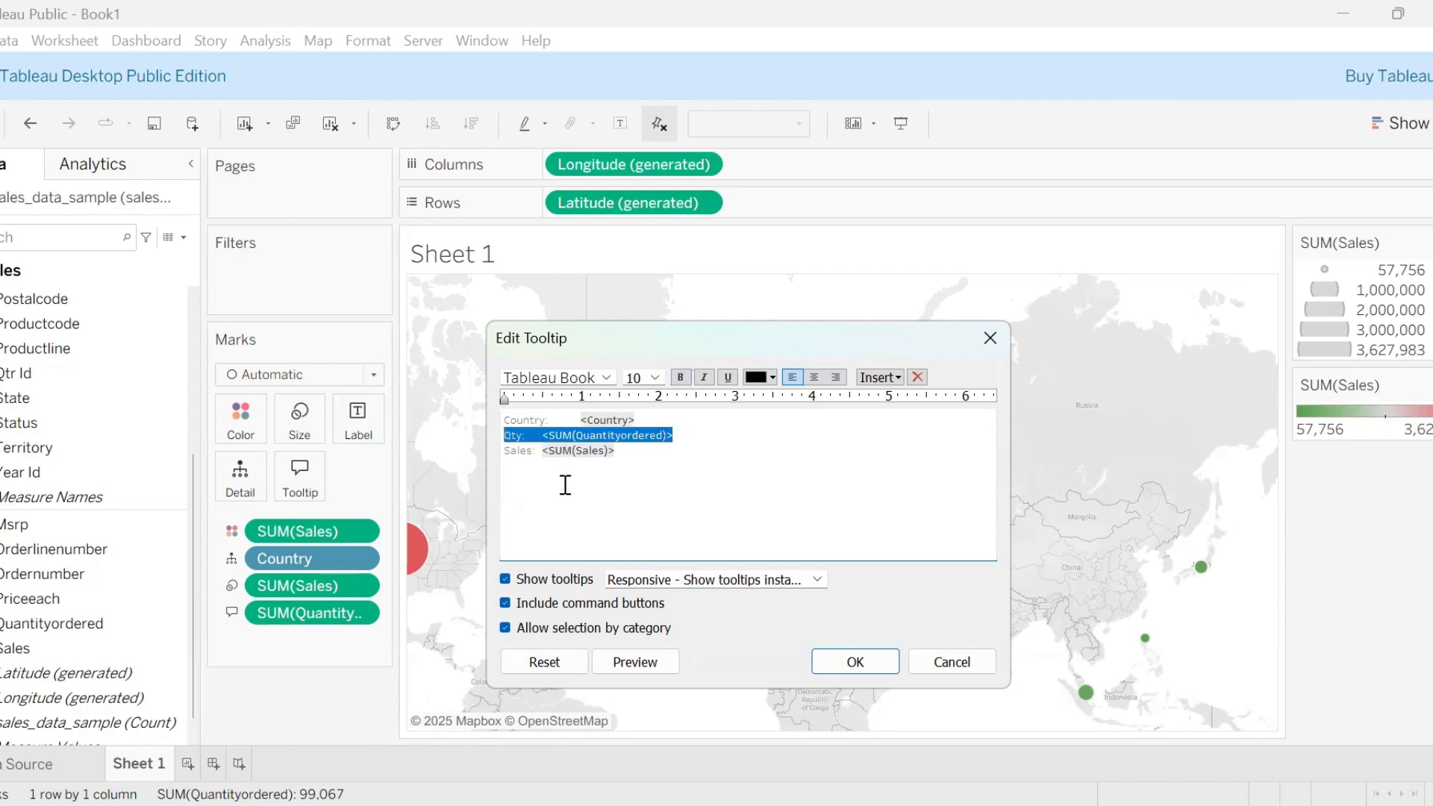
pyautogui.press('Delete')
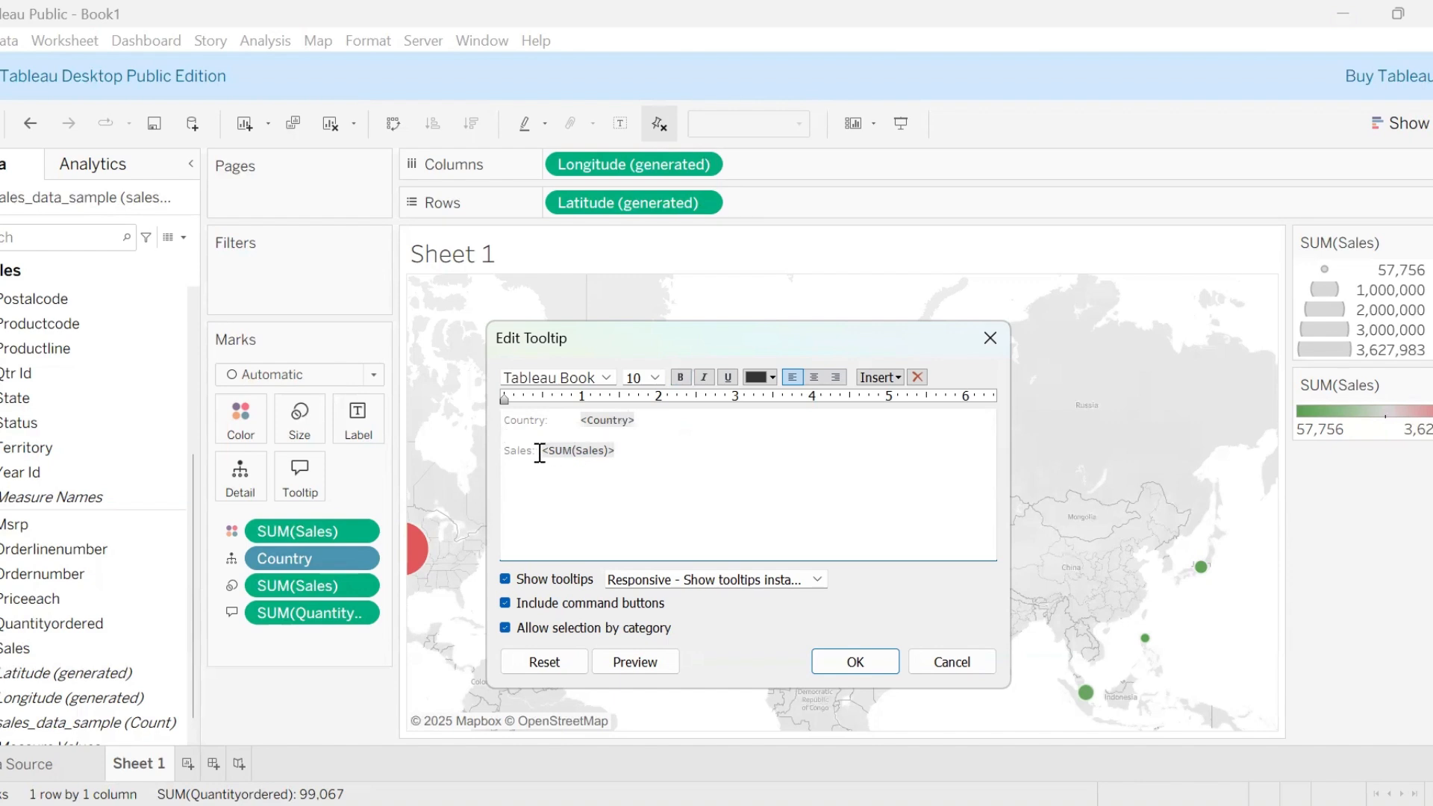
pyautogui.press('Delete')
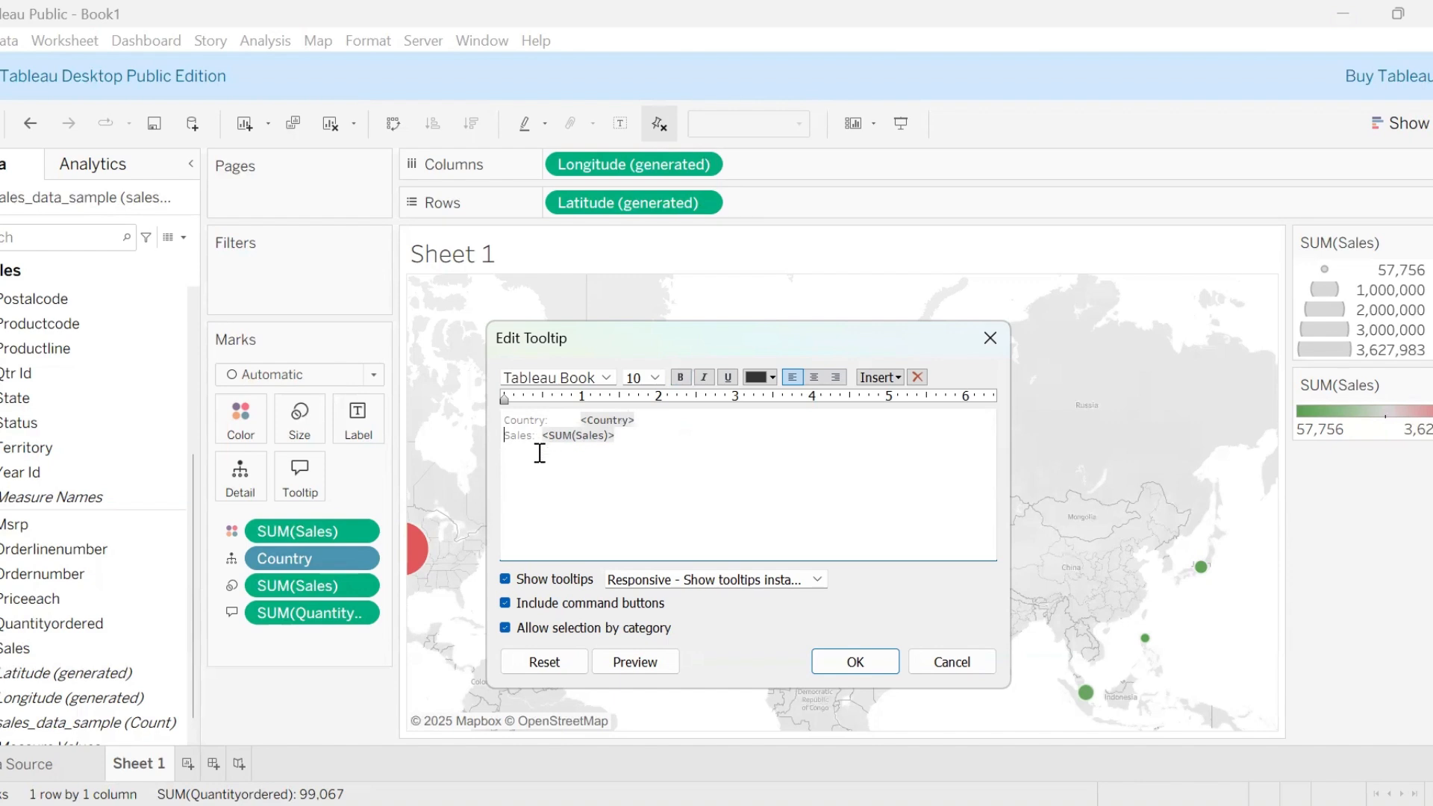
pyautogui.click(636, 439)
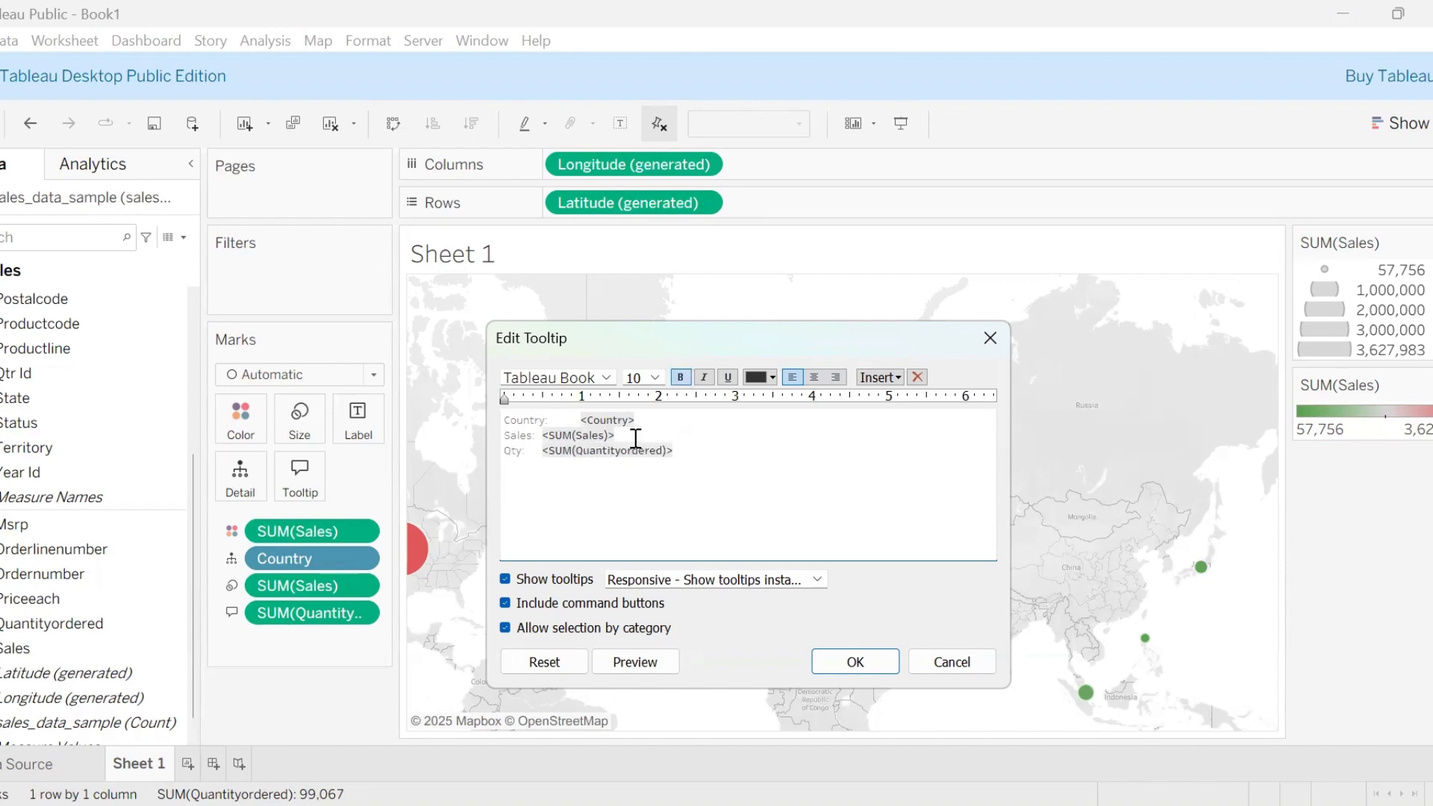
pyautogui.moveTo(635, 439); pyautogui.dragTo(578, 458)
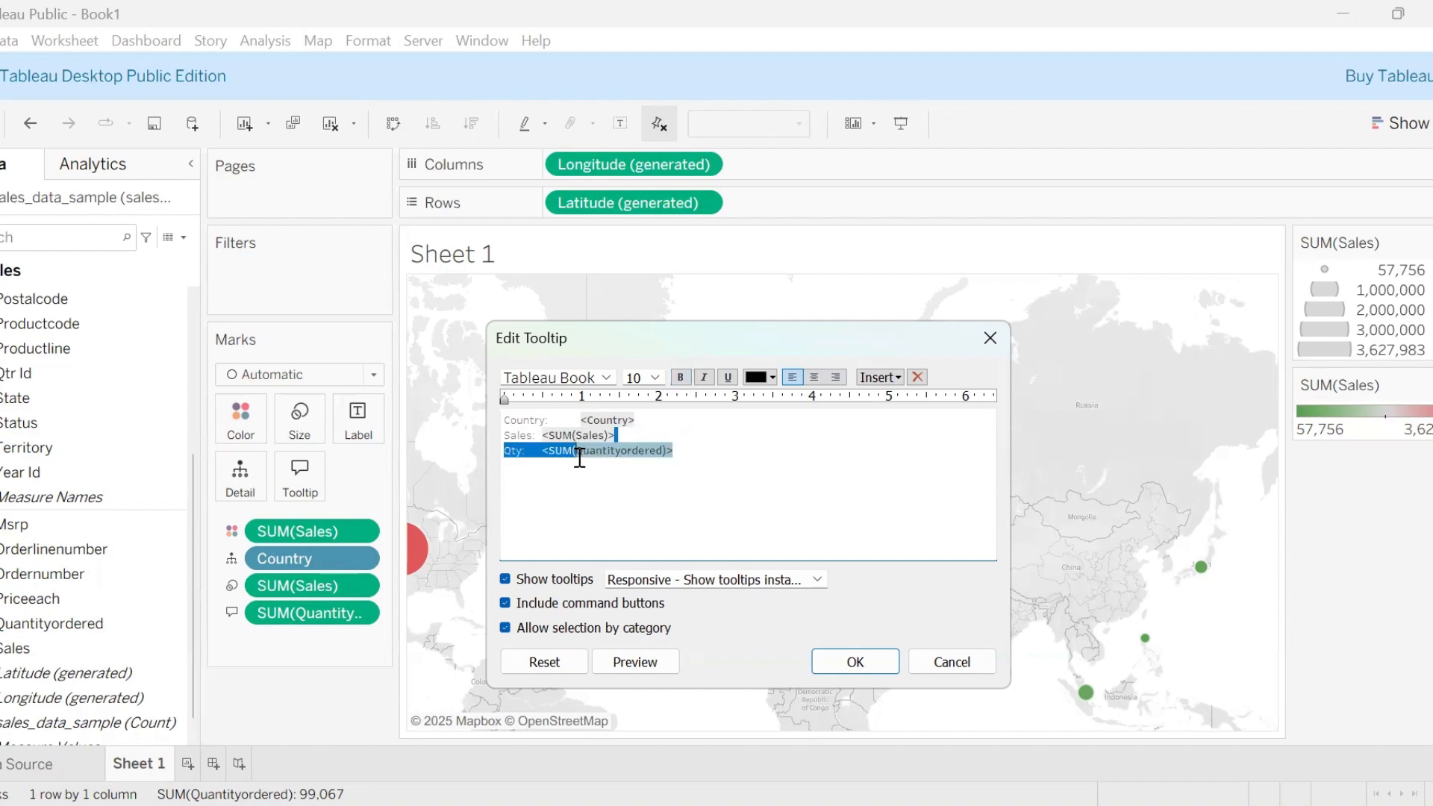
pyautogui.click(594, 529)
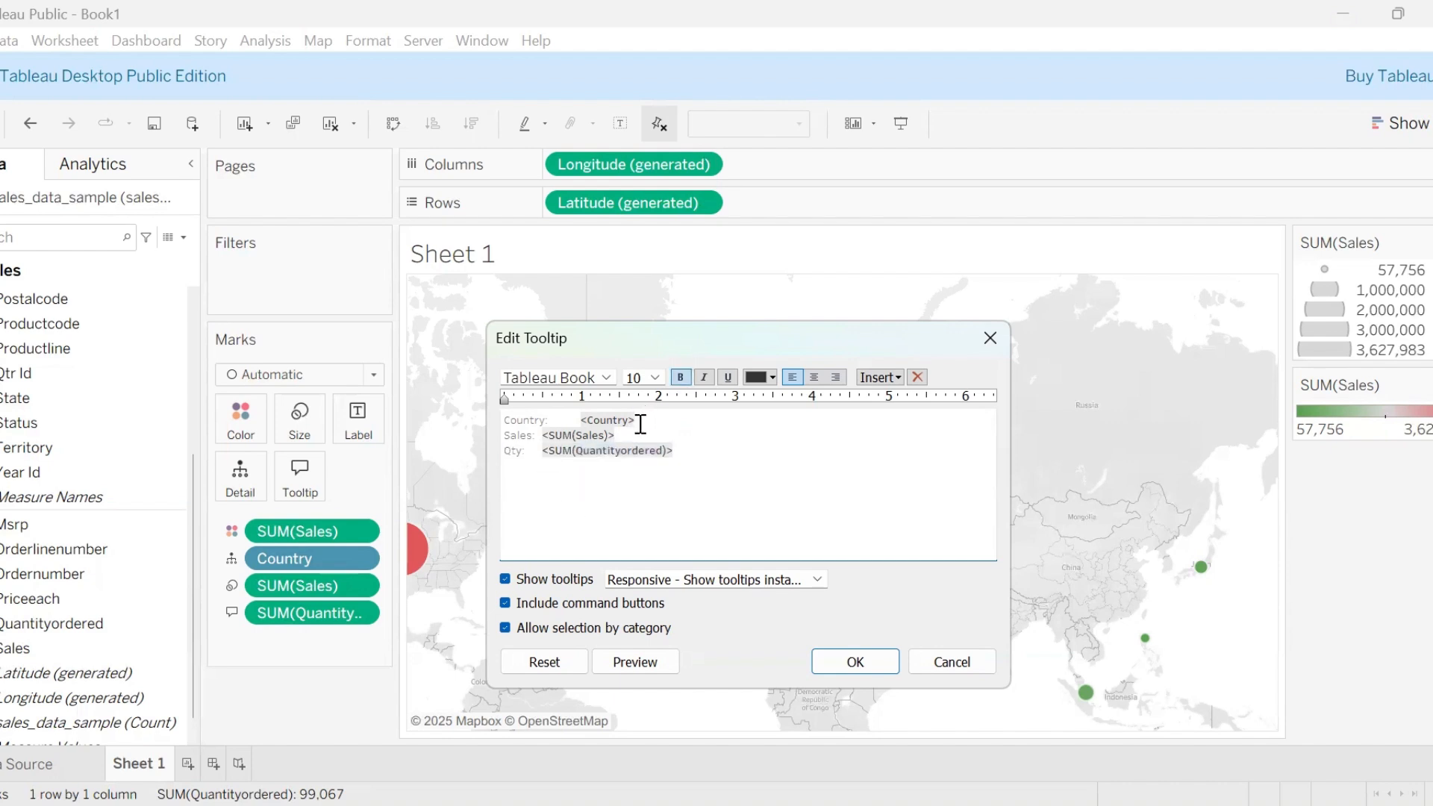
# Step: Format the tooltip's Country line as size 12, bold and blue, and apply the tooltip changes
pyautogui.moveTo(640, 423); pyautogui.dragTo(505, 425)
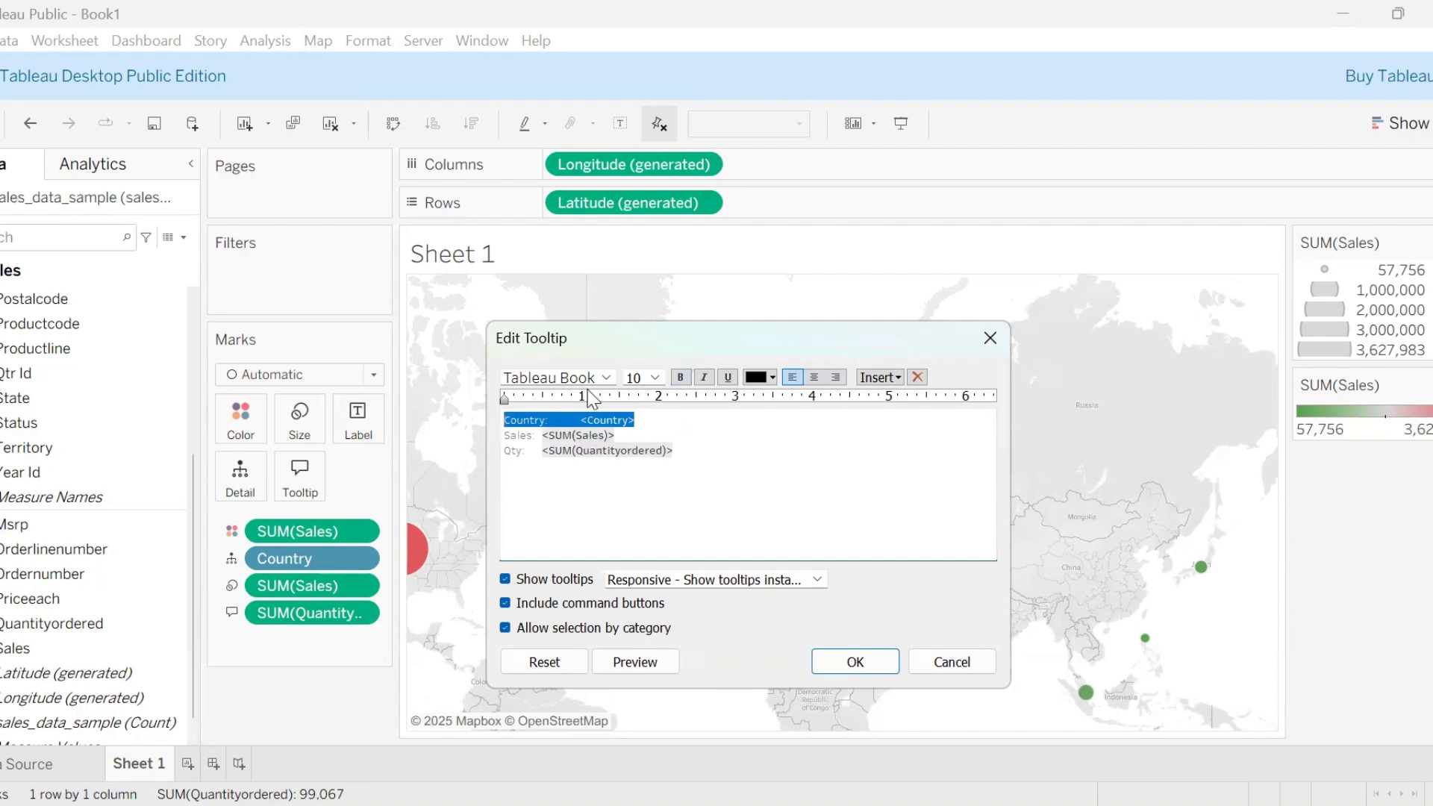
pyautogui.click(656, 378)
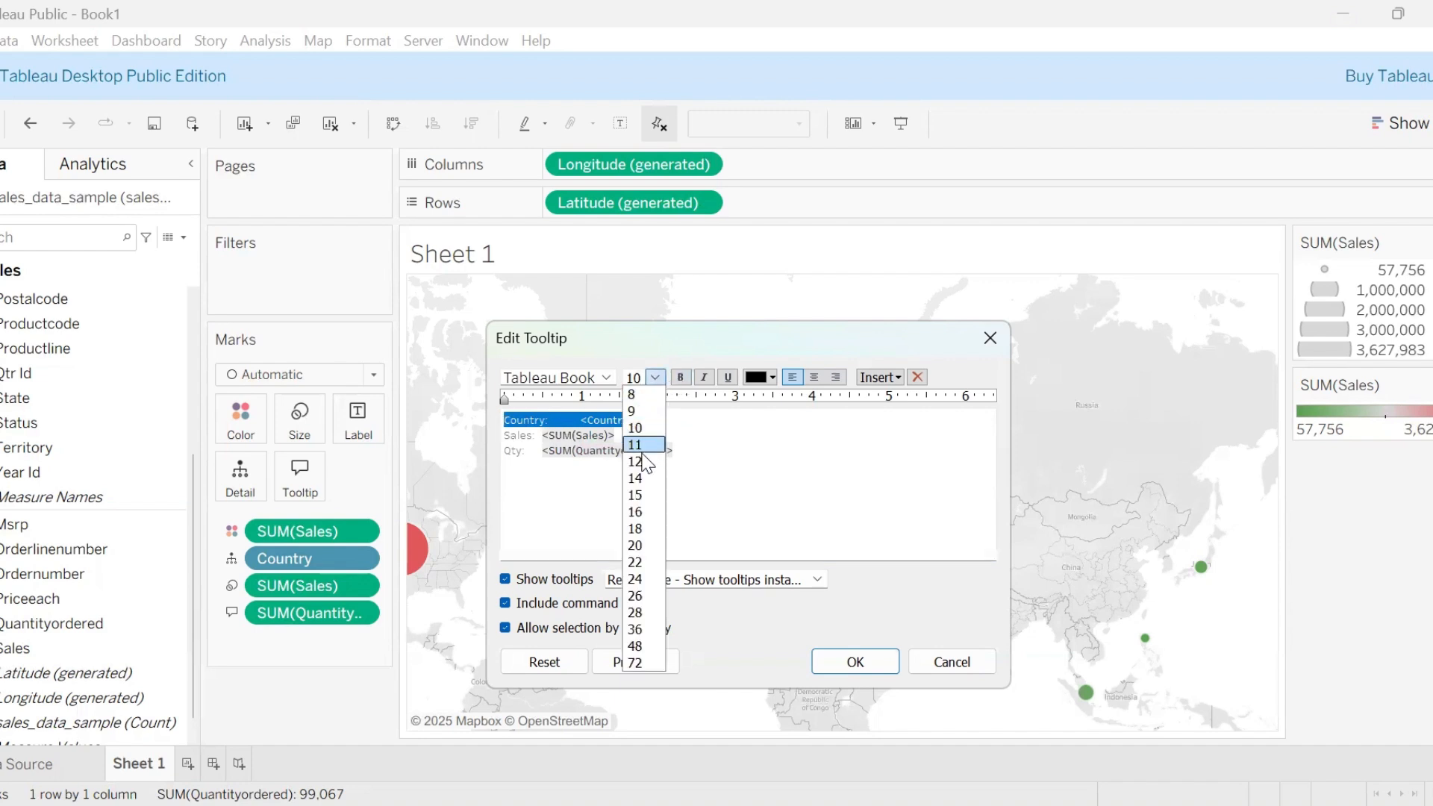
pyautogui.click(640, 465)
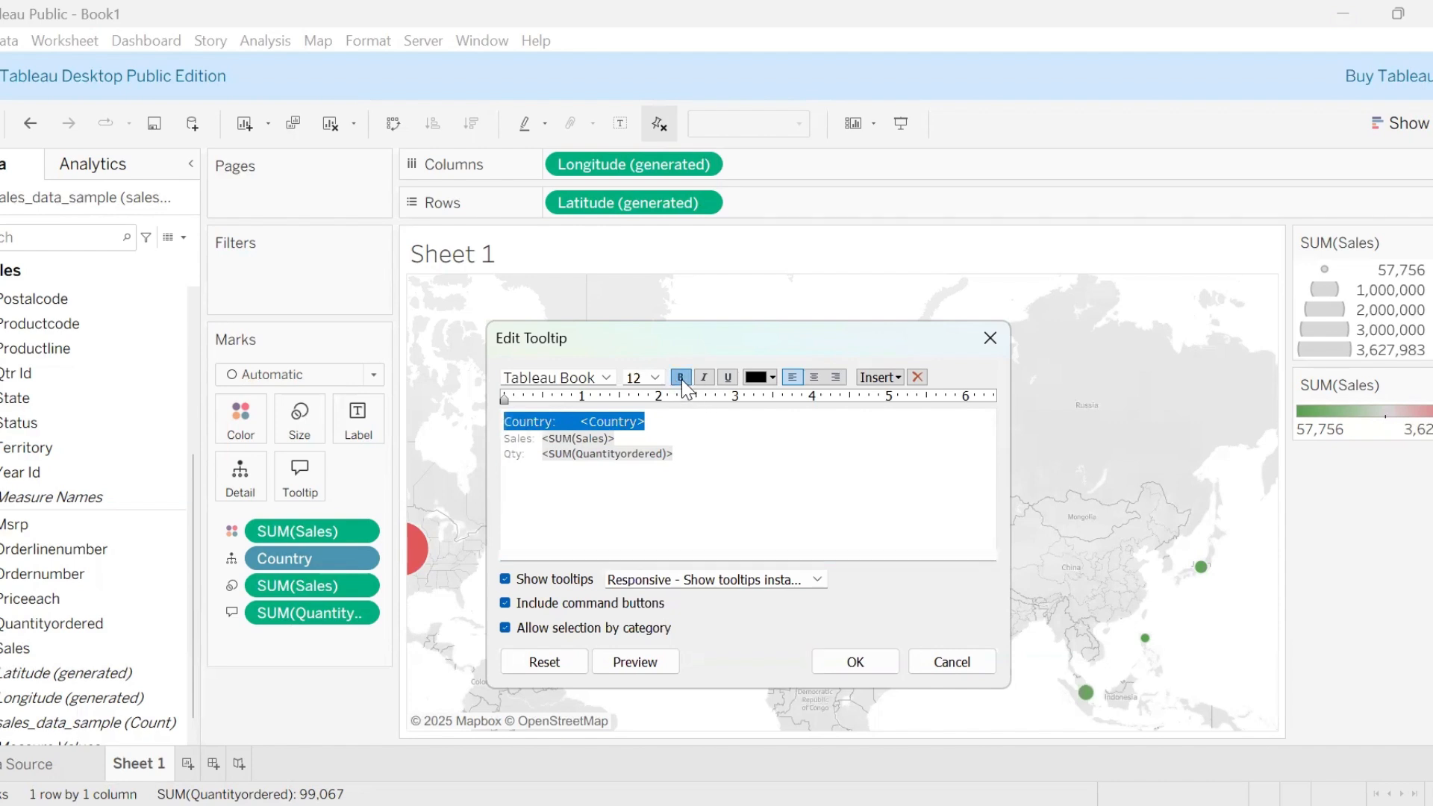
pyautogui.click(768, 376)
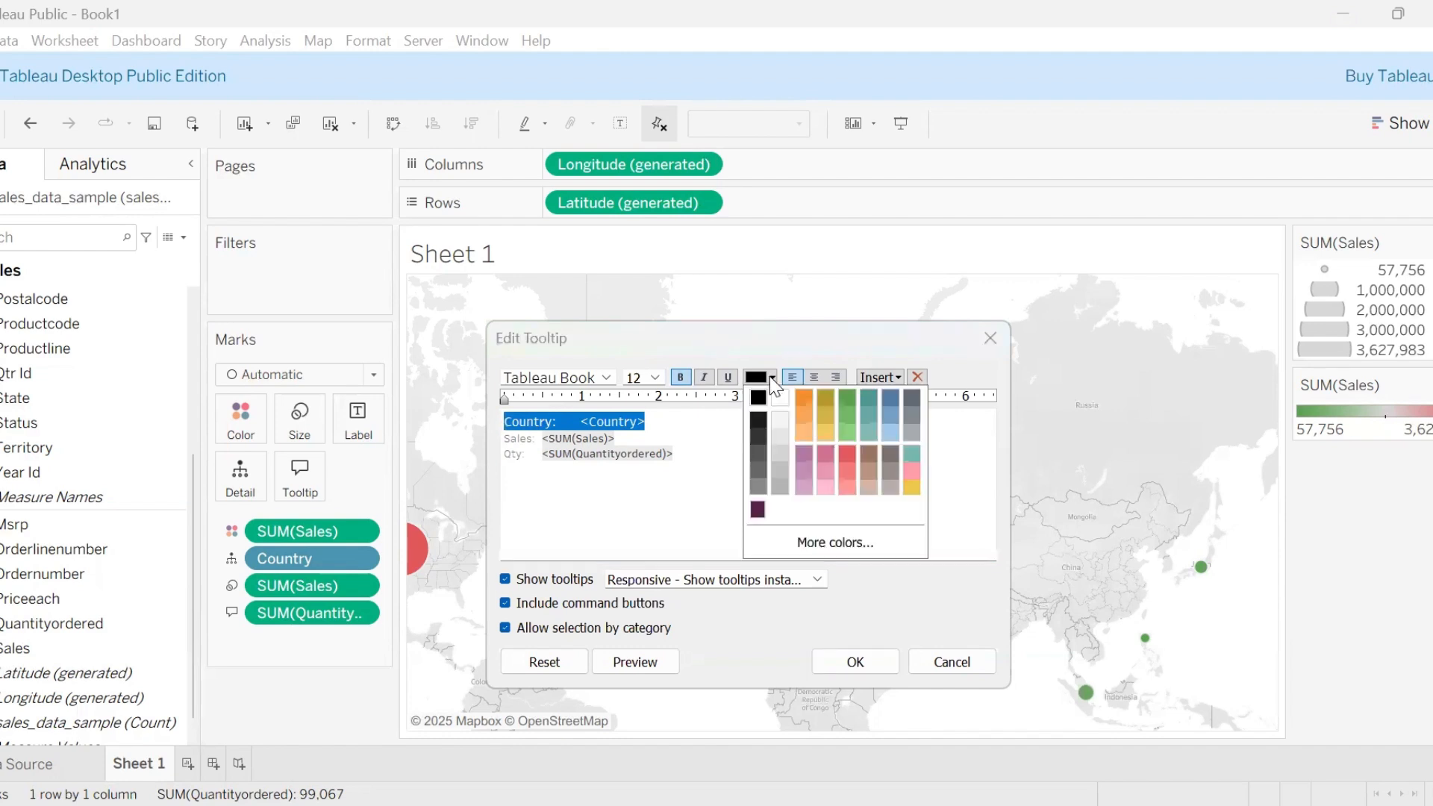
pyautogui.click(892, 400)
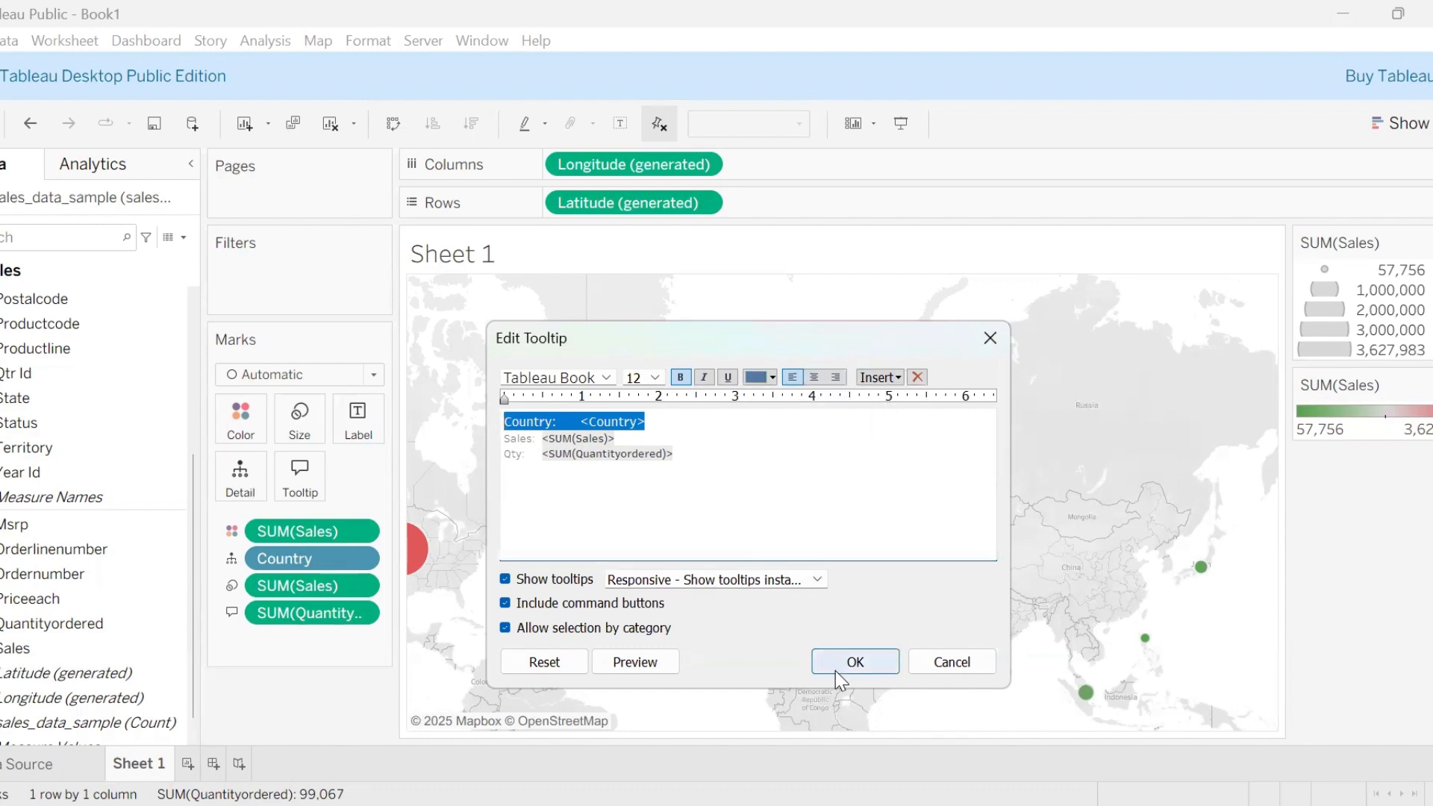
pyautogui.click(855, 661)
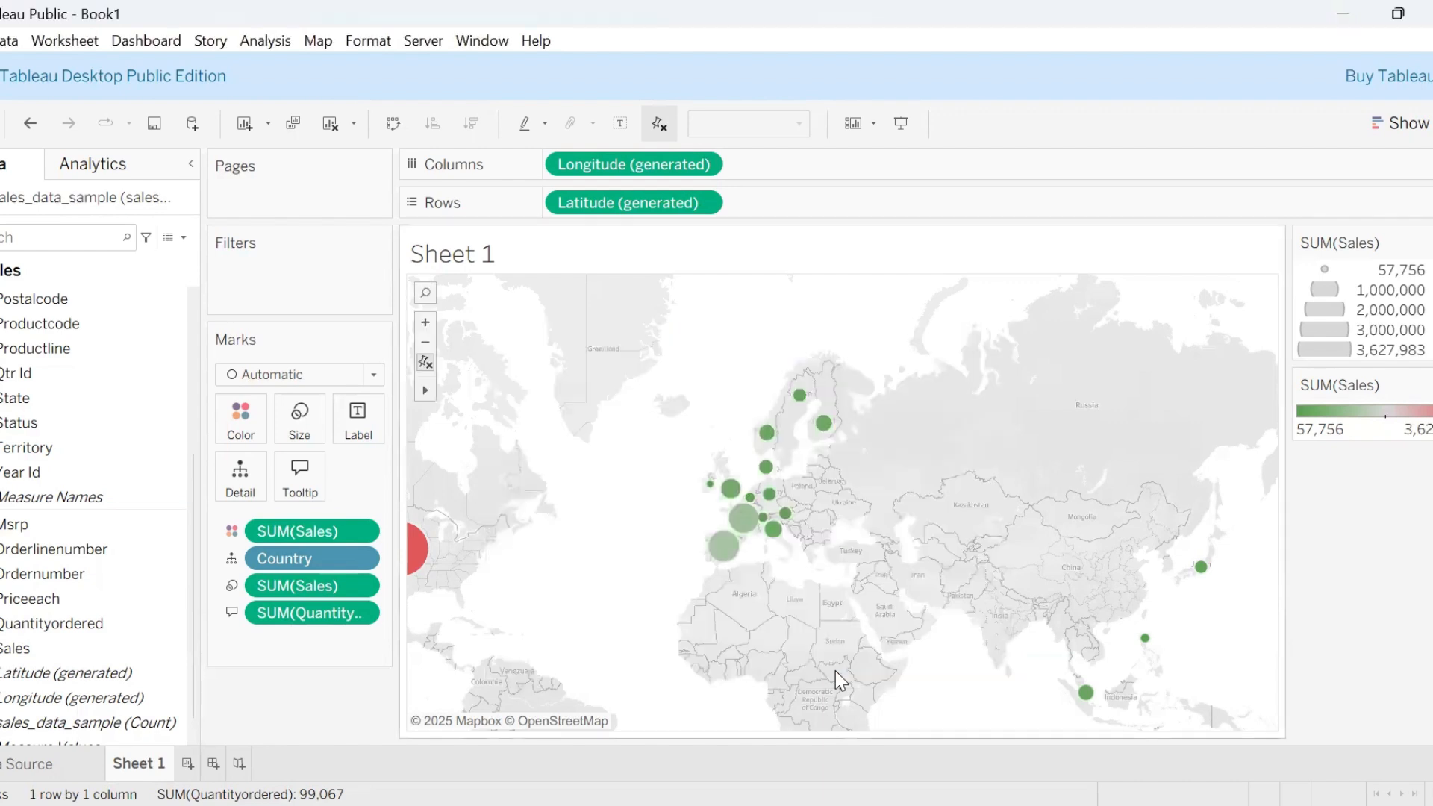
# Step: Label the map marks with the Country name
pyautogui.moveTo(747, 541)
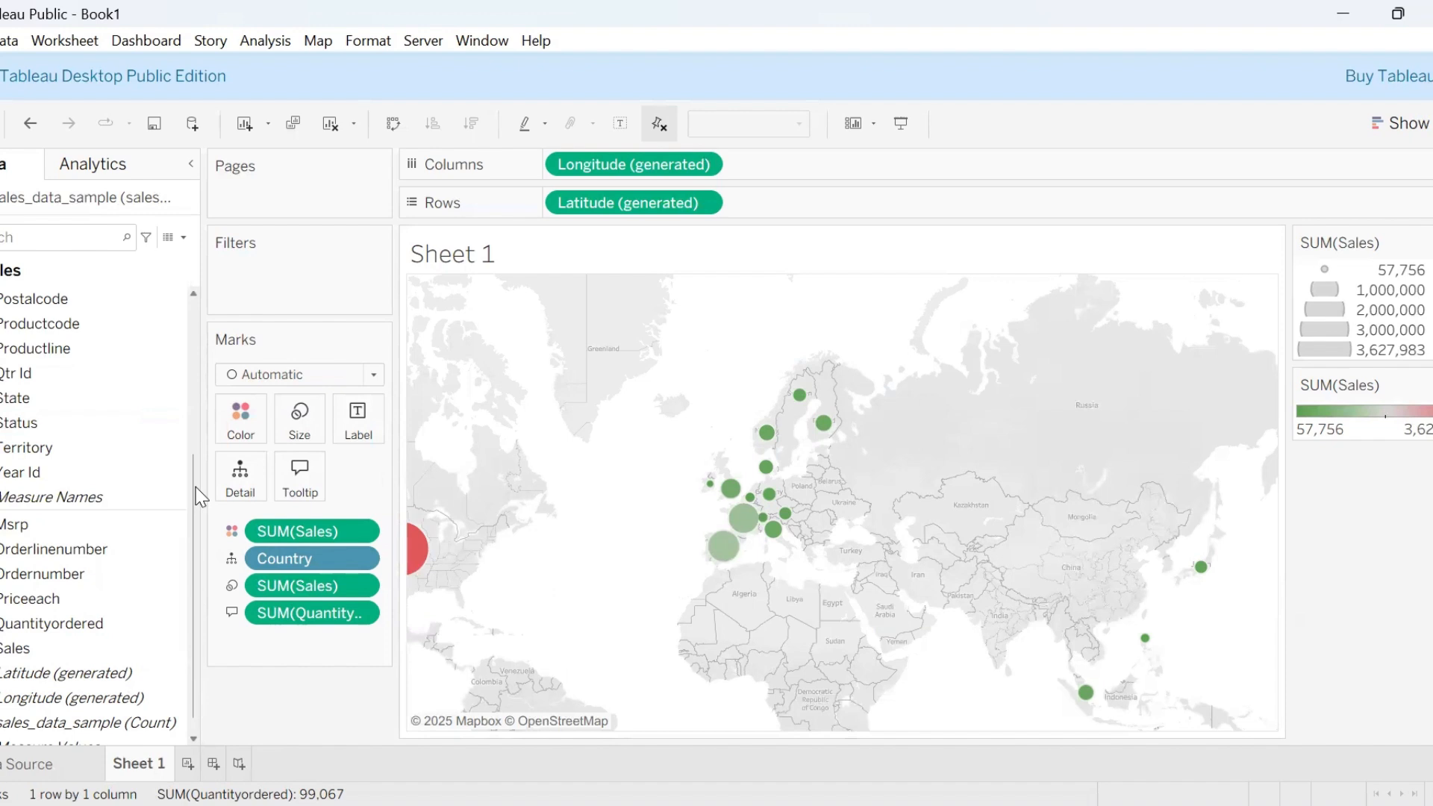
pyautogui.moveTo(189, 477); pyautogui.dragTo(176, 292)
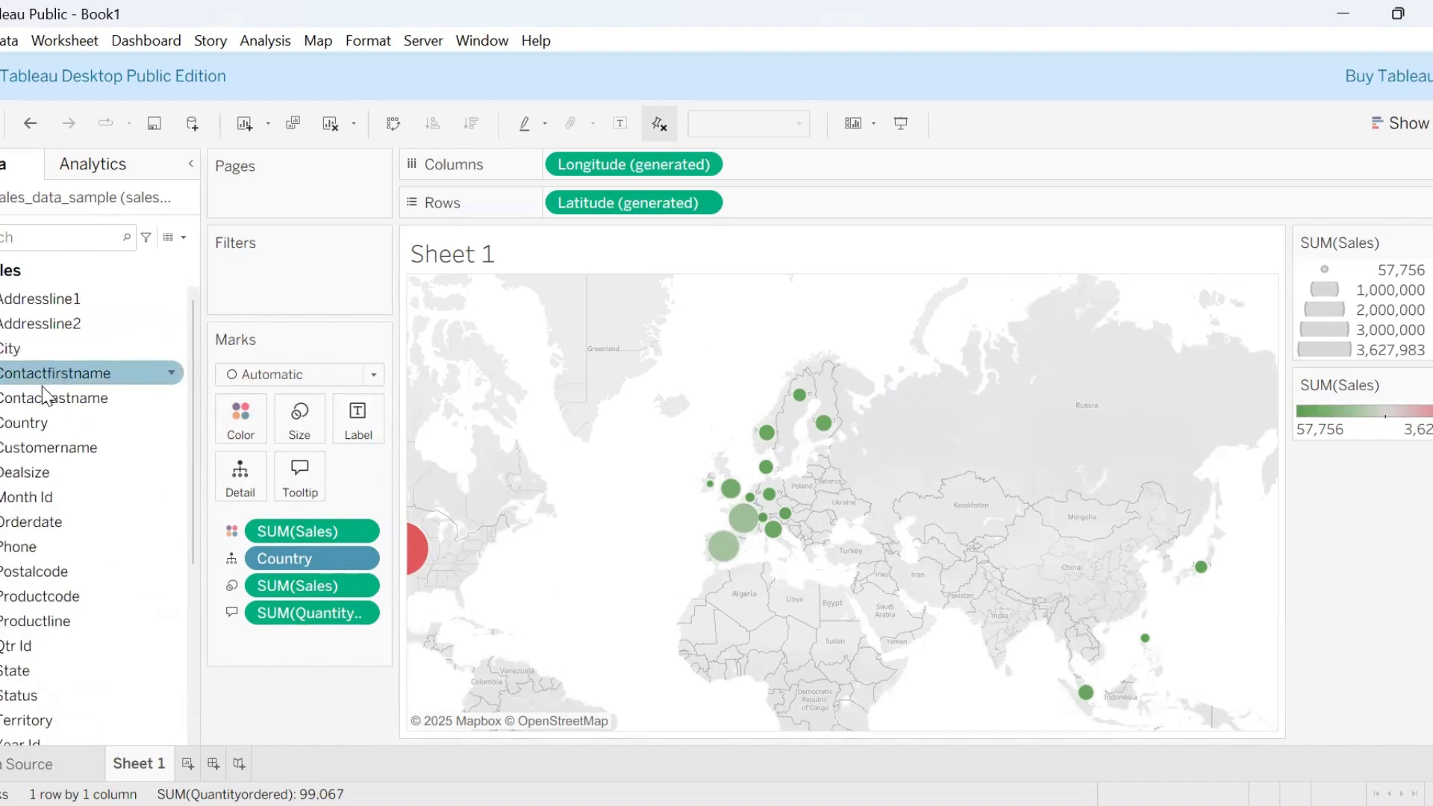
pyautogui.click(20, 423)
pyautogui.moveTo(20, 422); pyautogui.dragTo(374, 418)
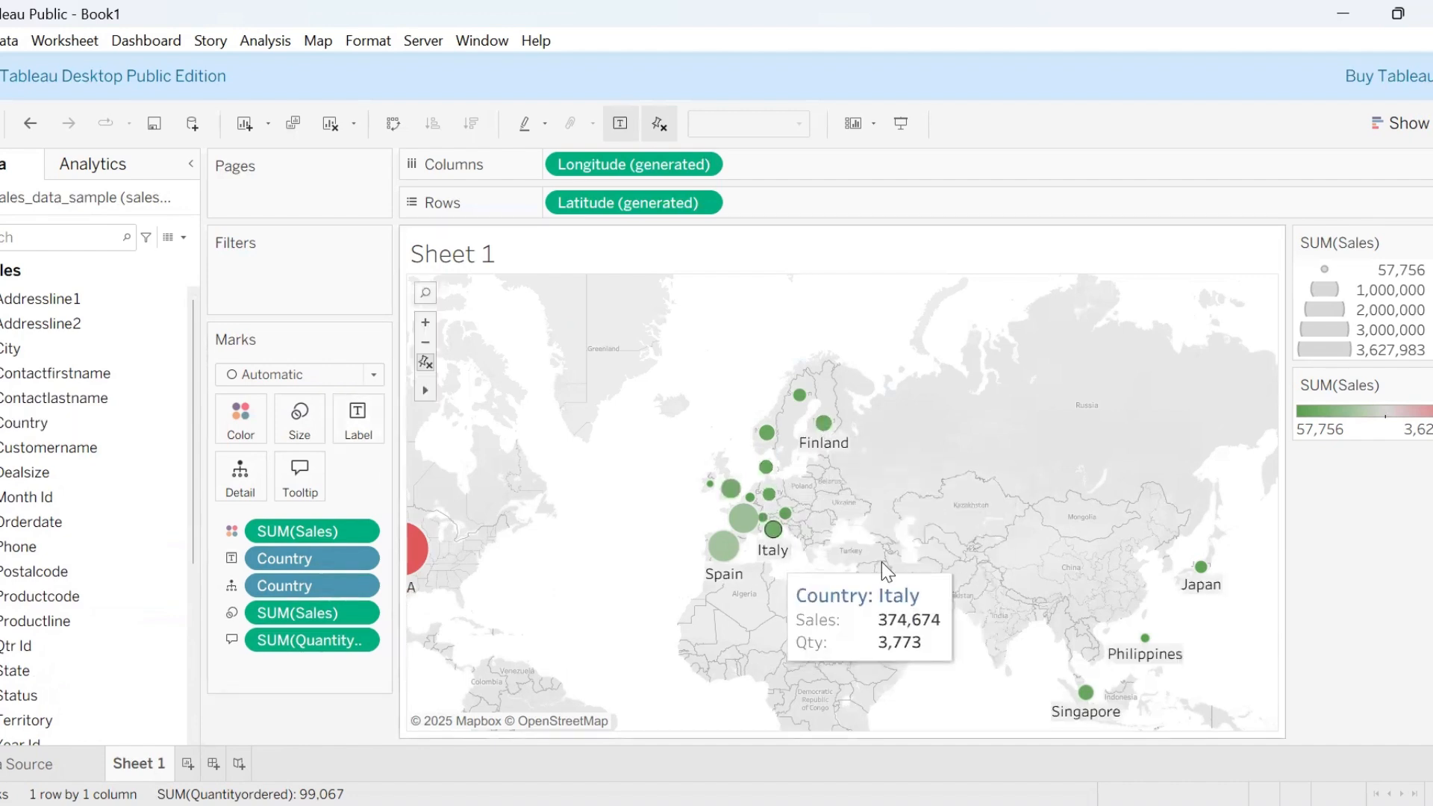
pyautogui.moveTo(1082, 719)
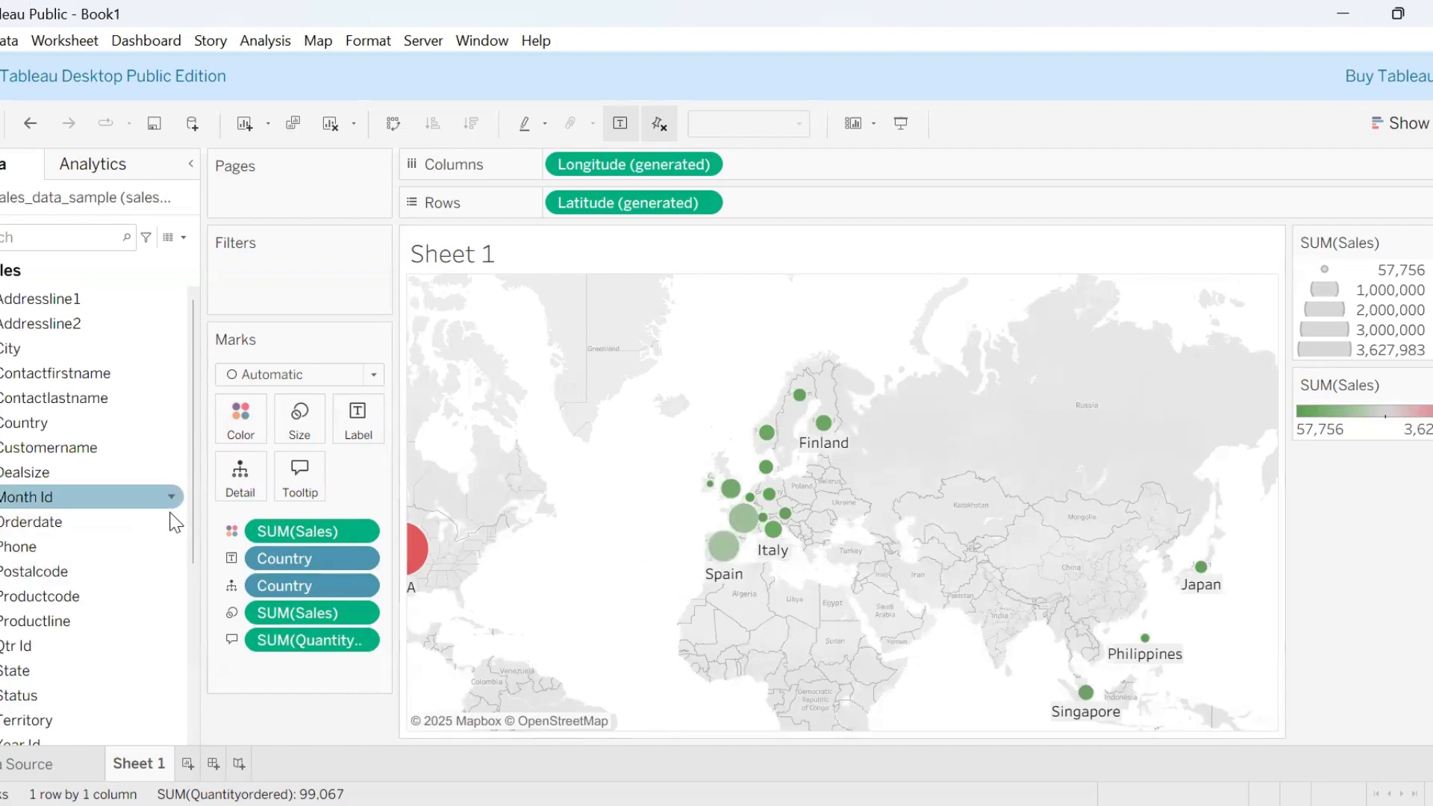
# Step: Add Sales to the labels of the map marks
pyautogui.moveTo(190, 436); pyautogui.dragTo(195, 567)
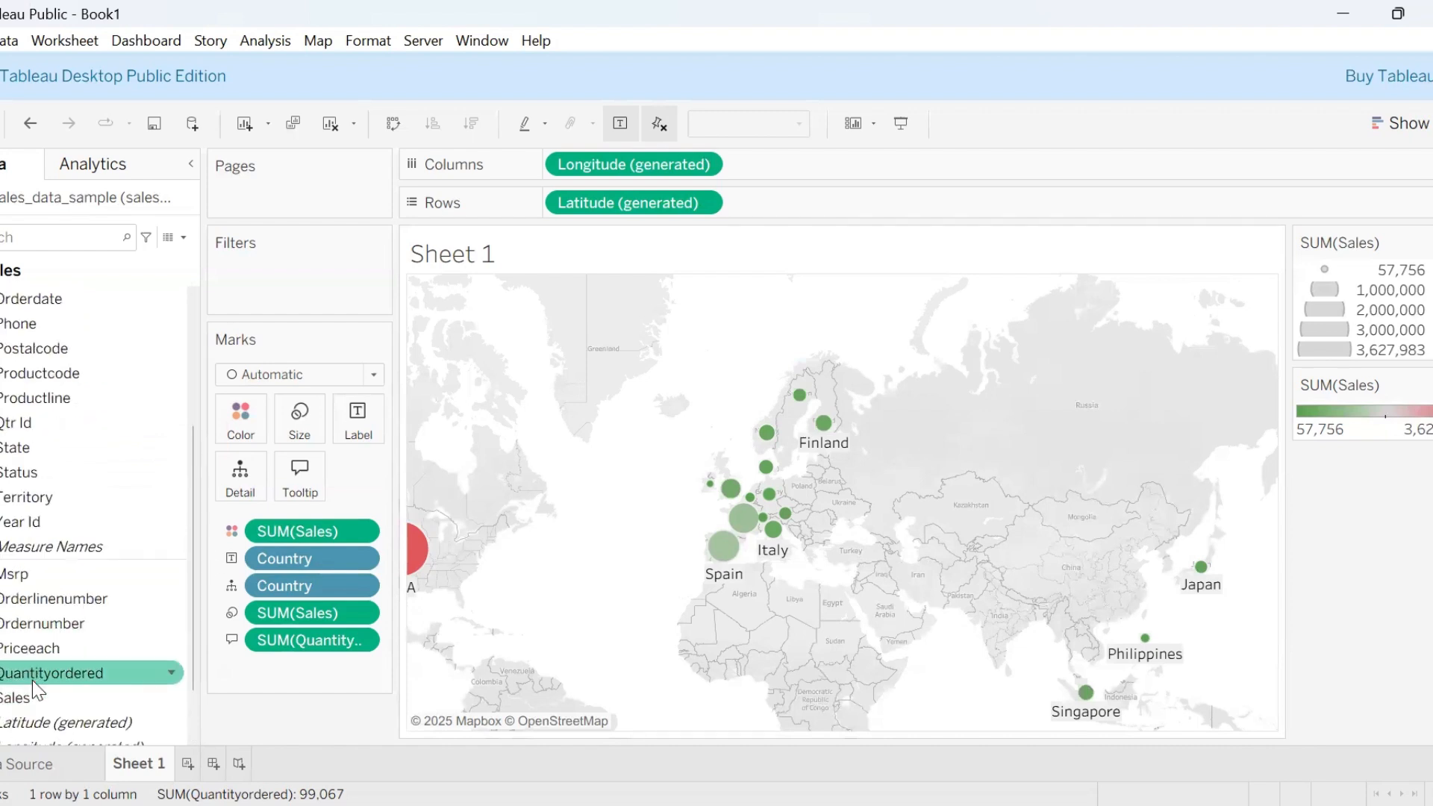
pyautogui.moveTo(58, 694); pyautogui.dragTo(56, 681)
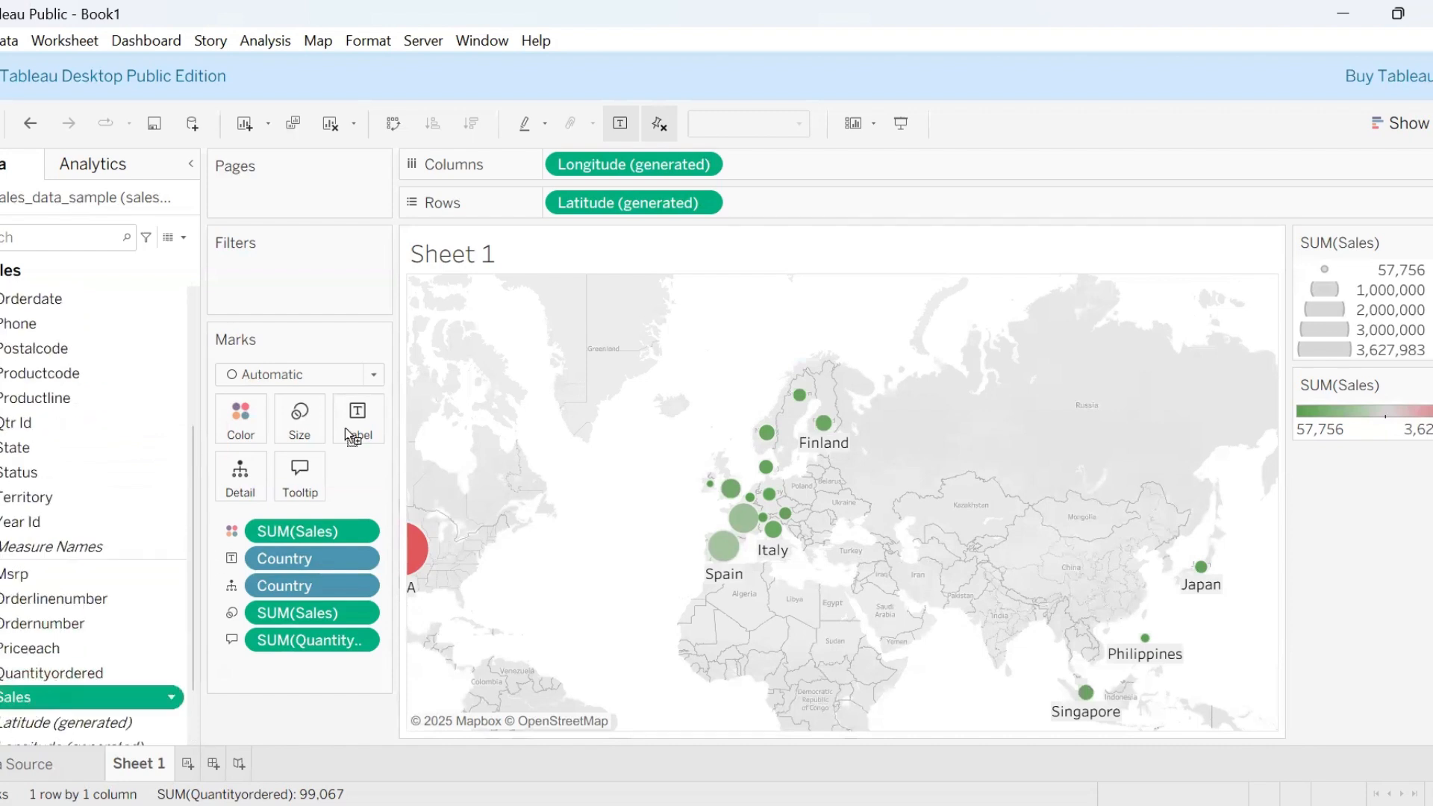
pyautogui.moveTo(356, 427); pyautogui.dragTo(358, 427)
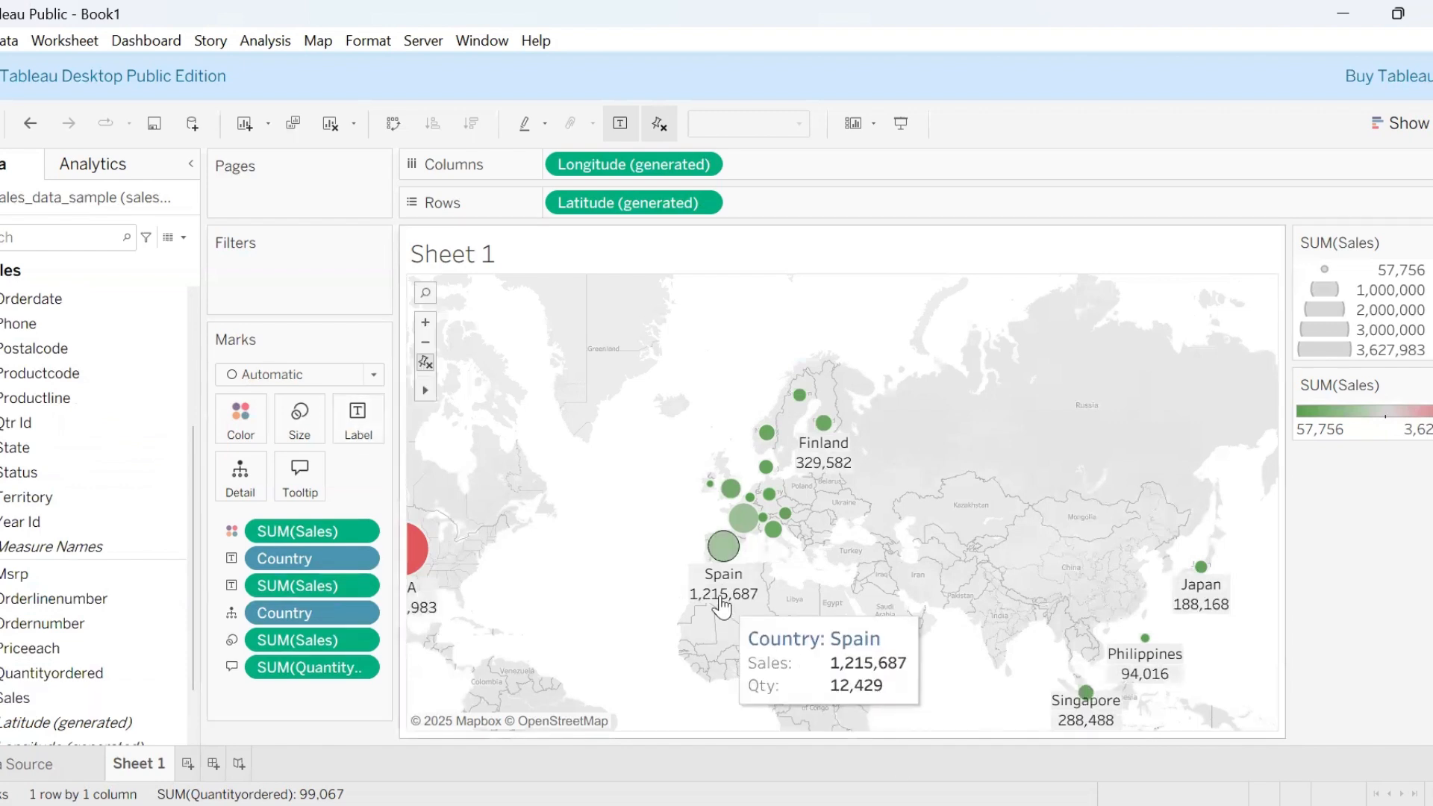
# Step: Make the Country line bold in the mark label text and apply the label changes
pyautogui.click(355, 417)
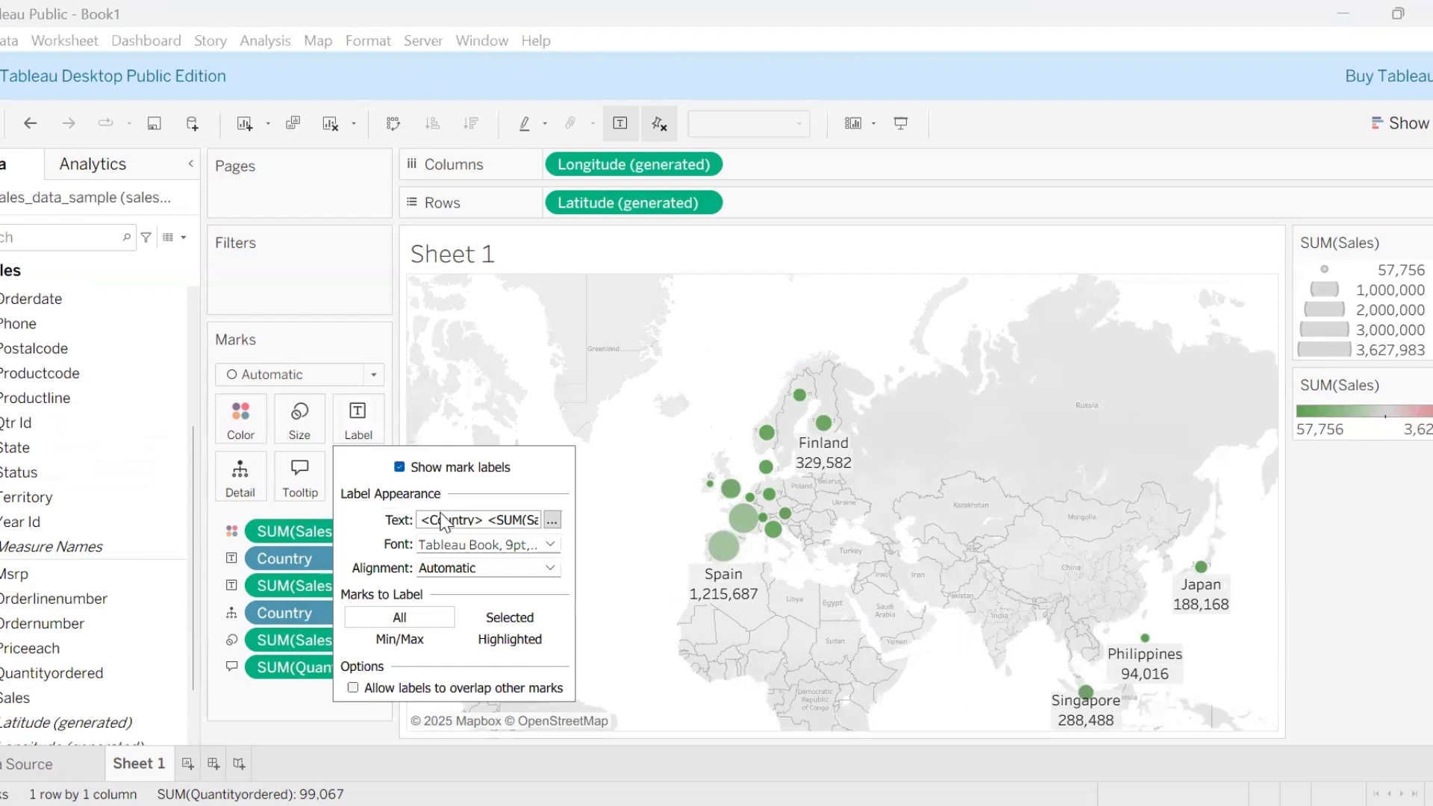
pyautogui.click(553, 521)
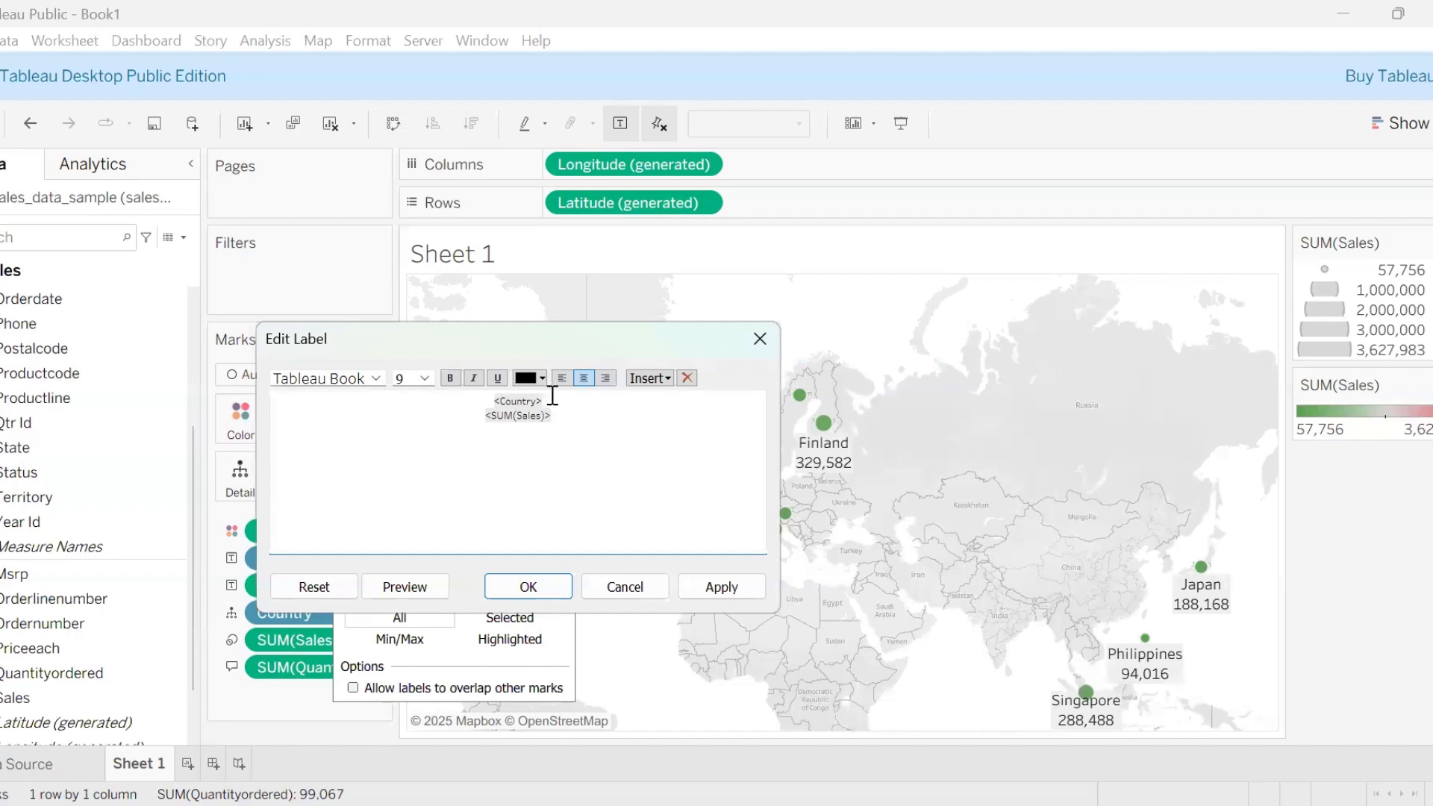
pyautogui.moveTo(550, 400); pyautogui.dragTo(494, 401)
pyautogui.click(449, 377)
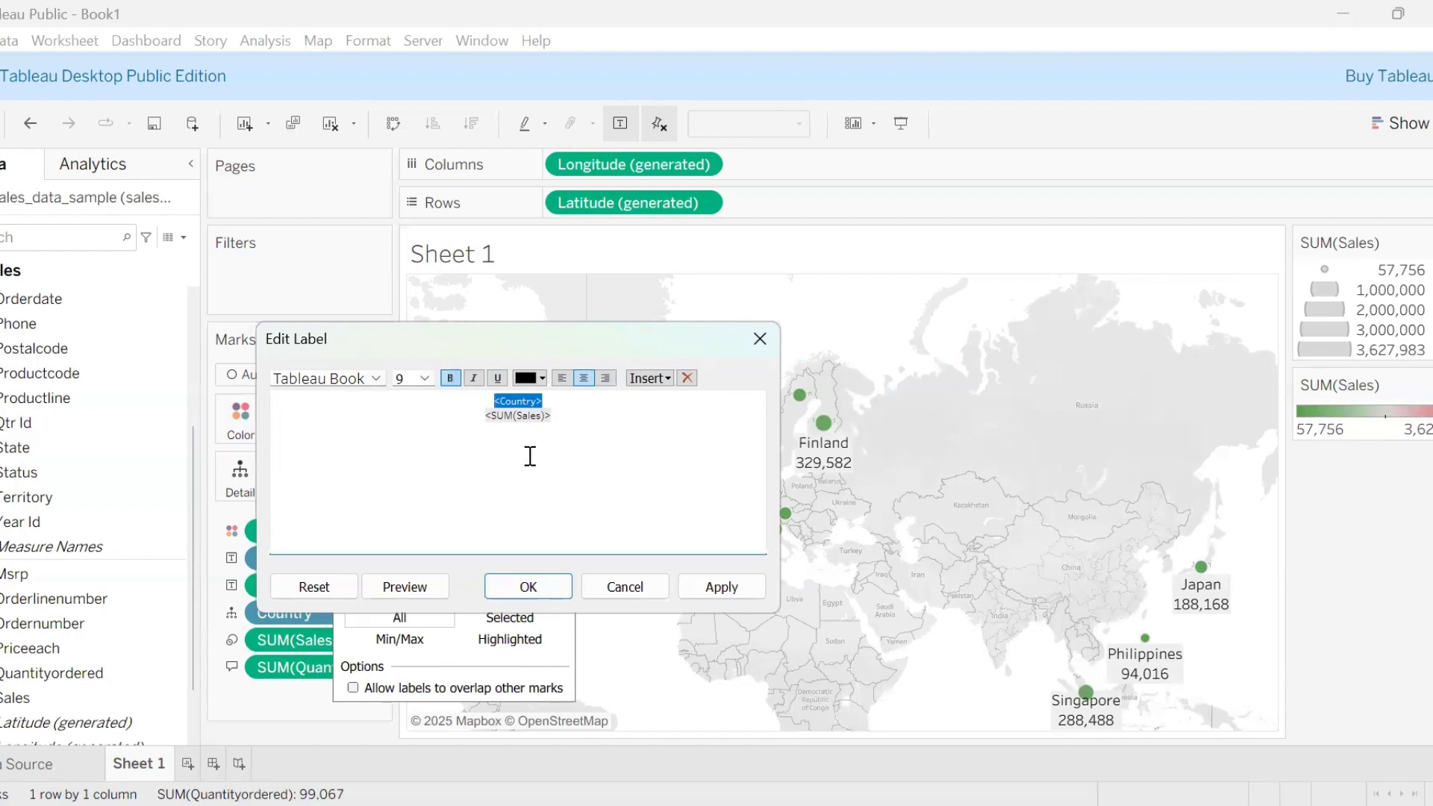
pyautogui.click(528, 594)
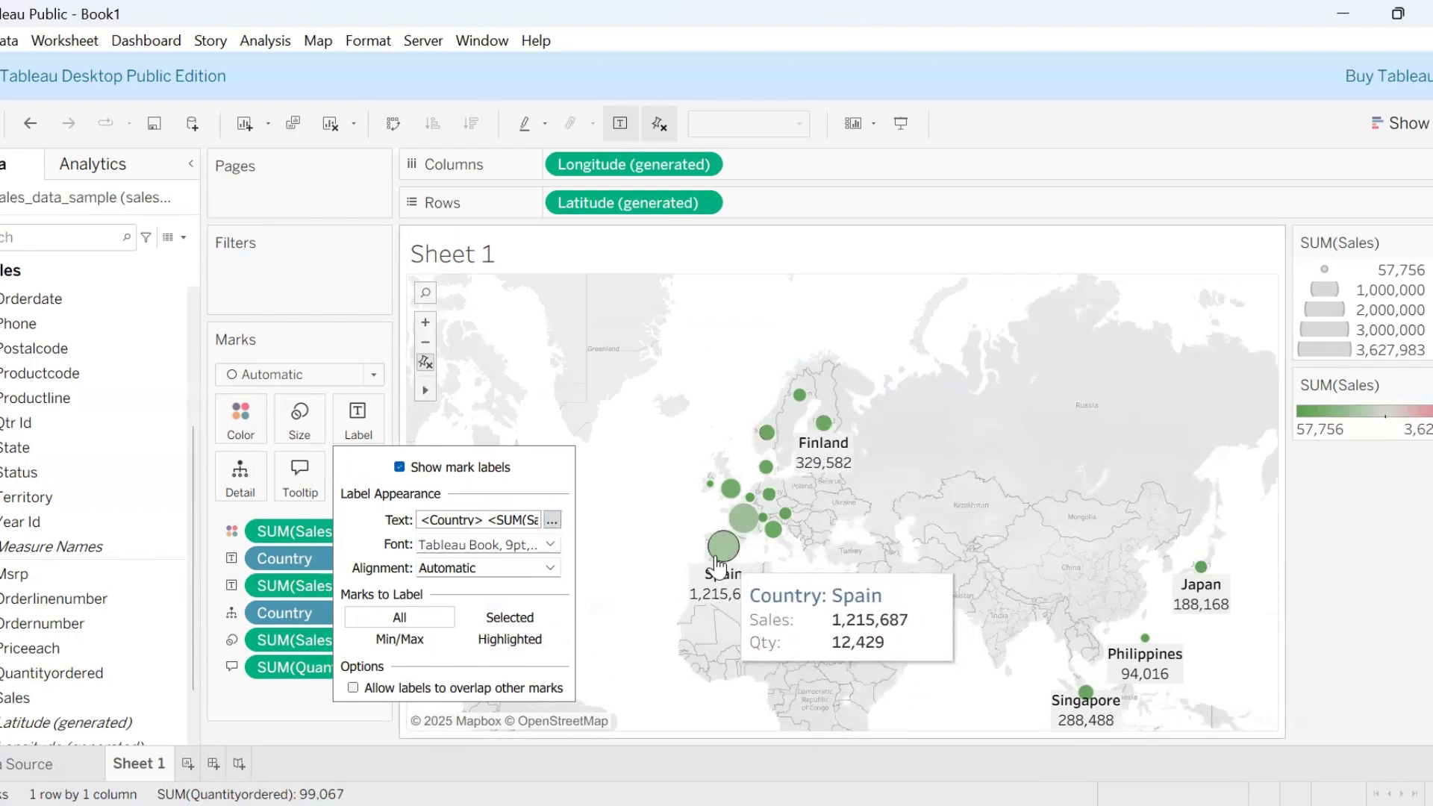
# Step: Align the mark labels to the center horizontally and the middle vertically
pyautogui.click(549, 568)
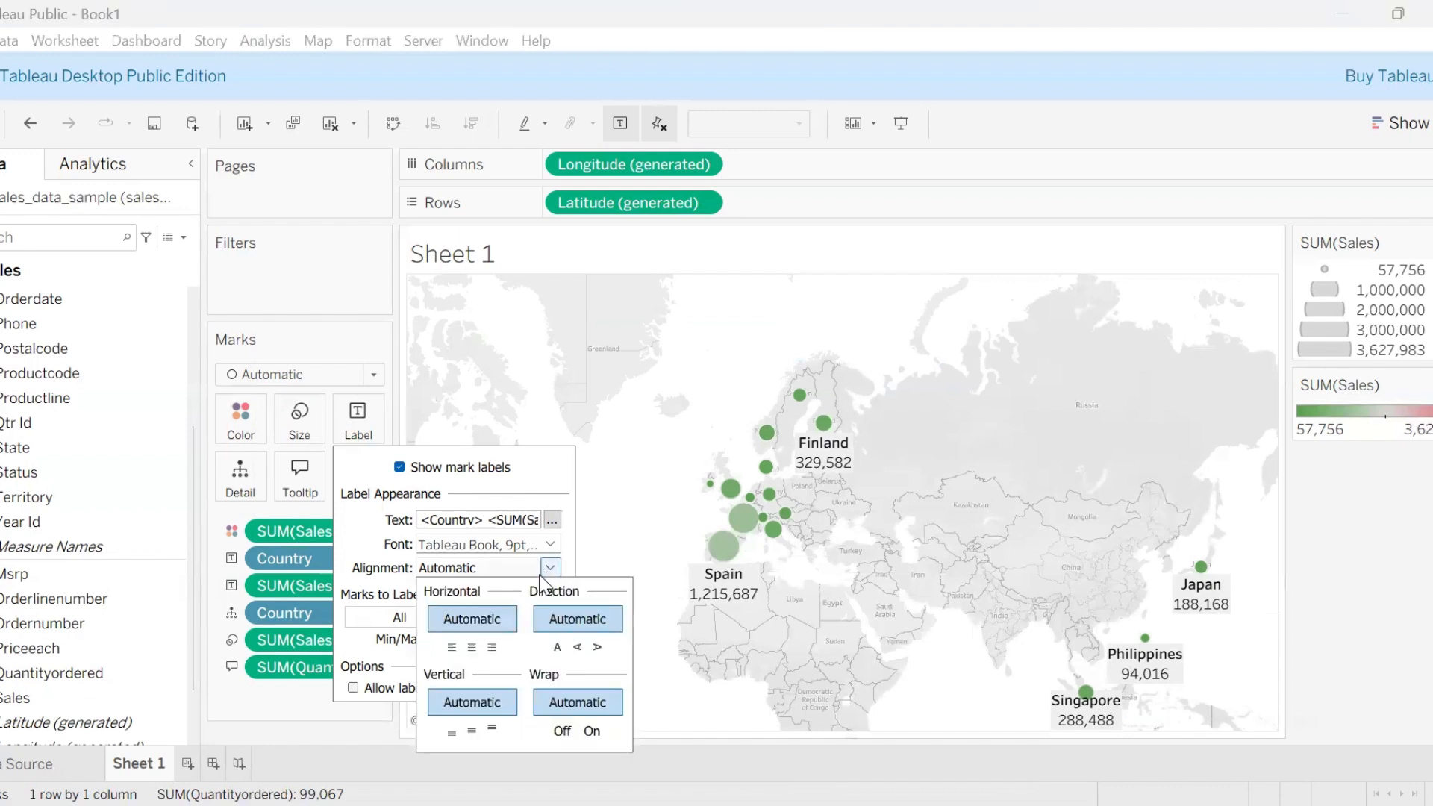
pyautogui.click(472, 648)
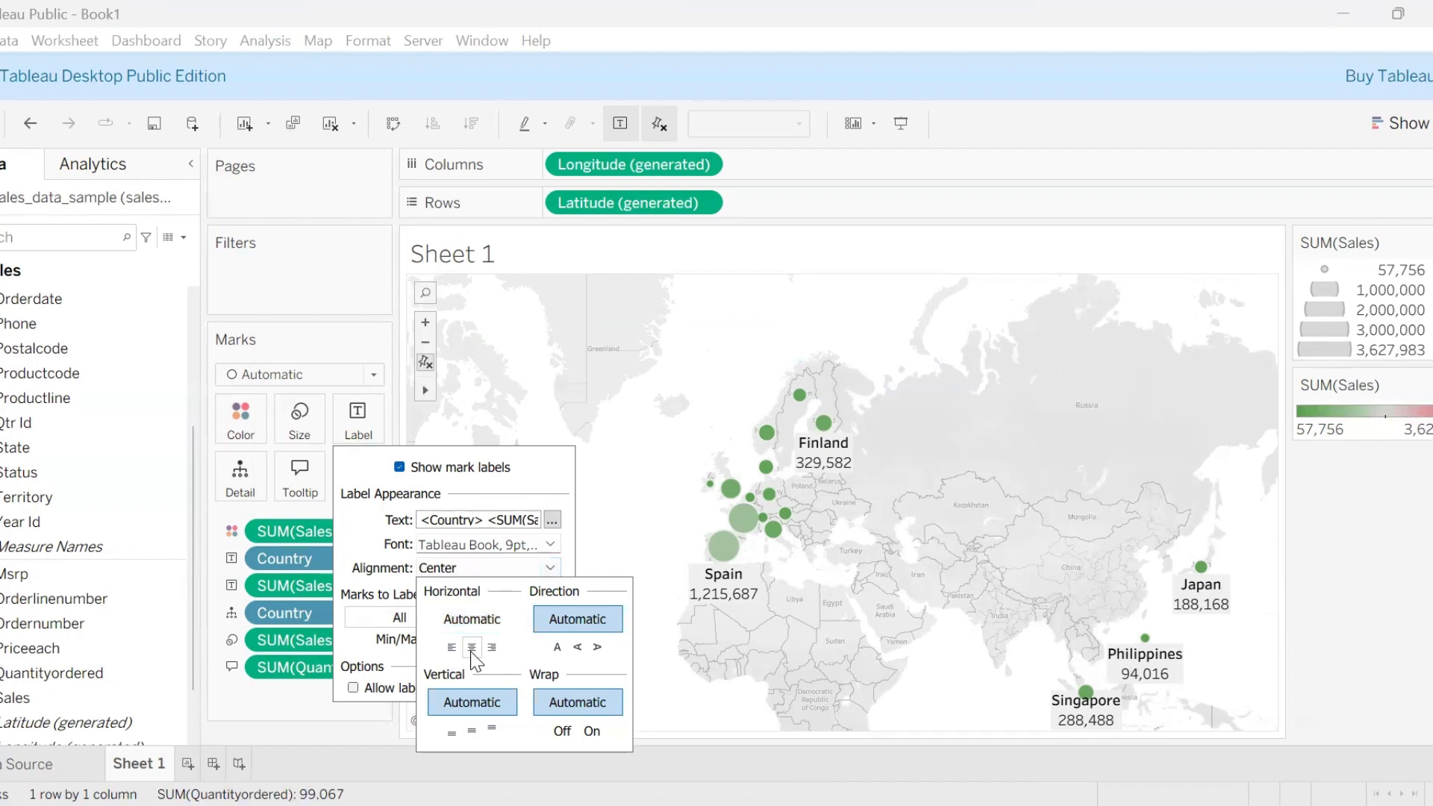
pyautogui.click(470, 729)
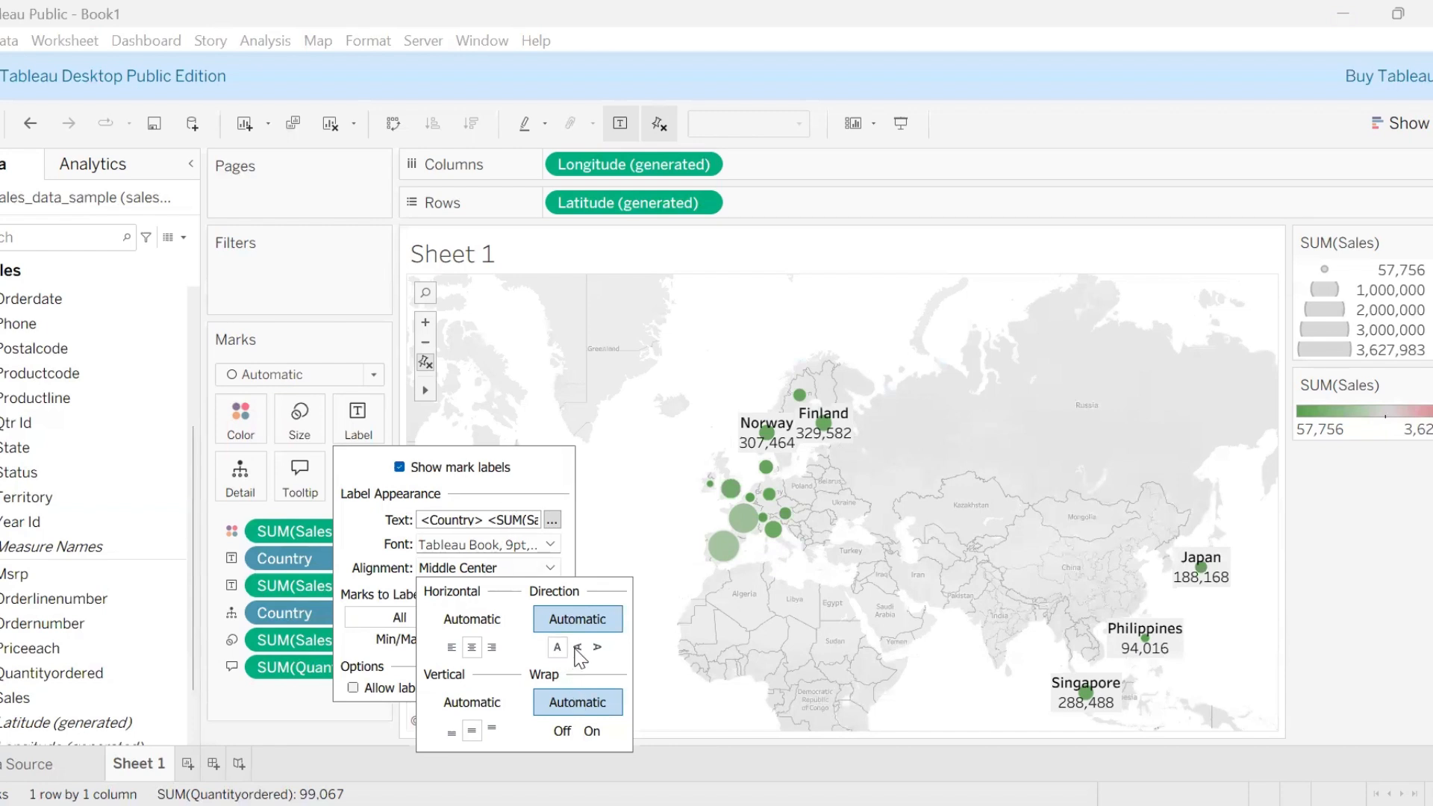
pyautogui.click(556, 487)
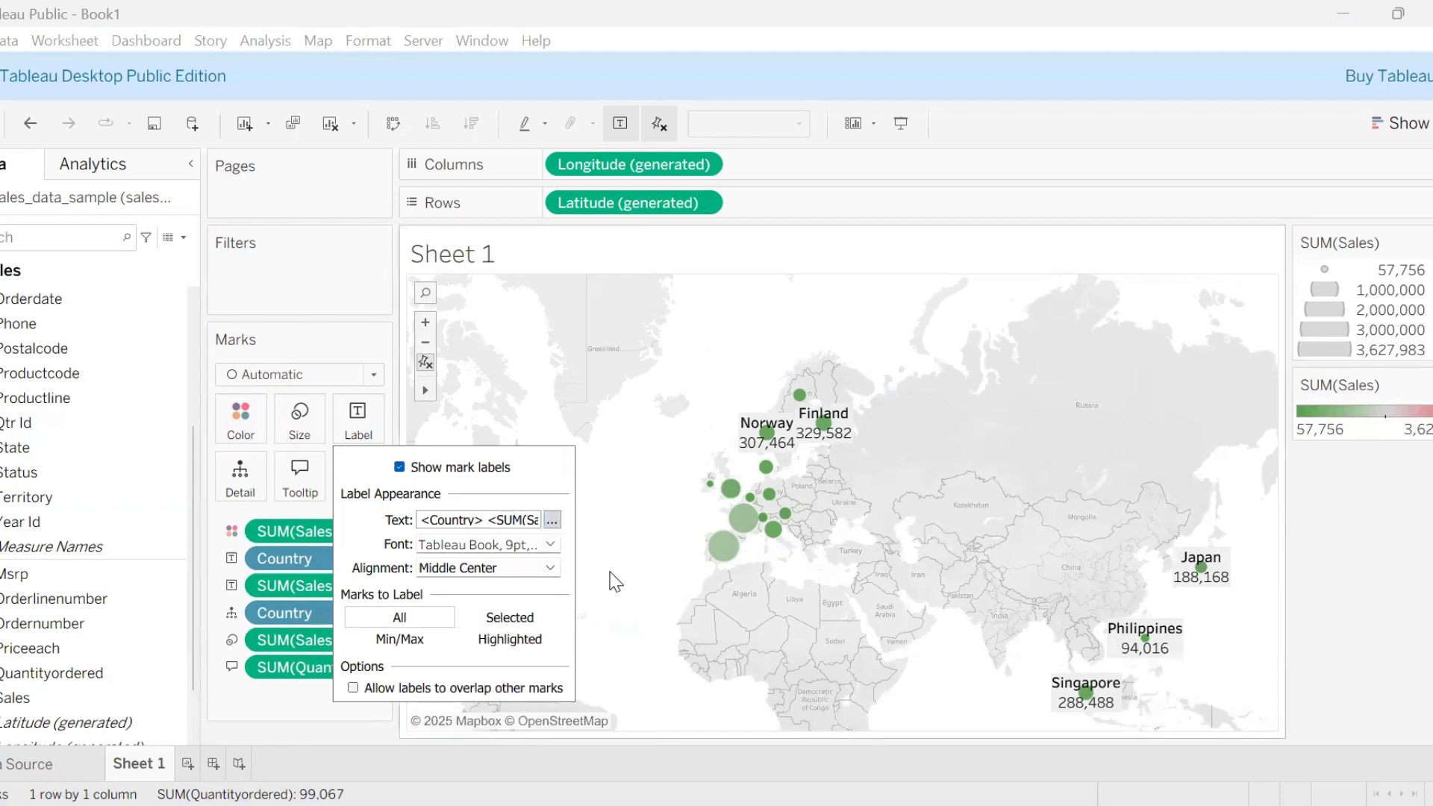
pyautogui.click(701, 334)
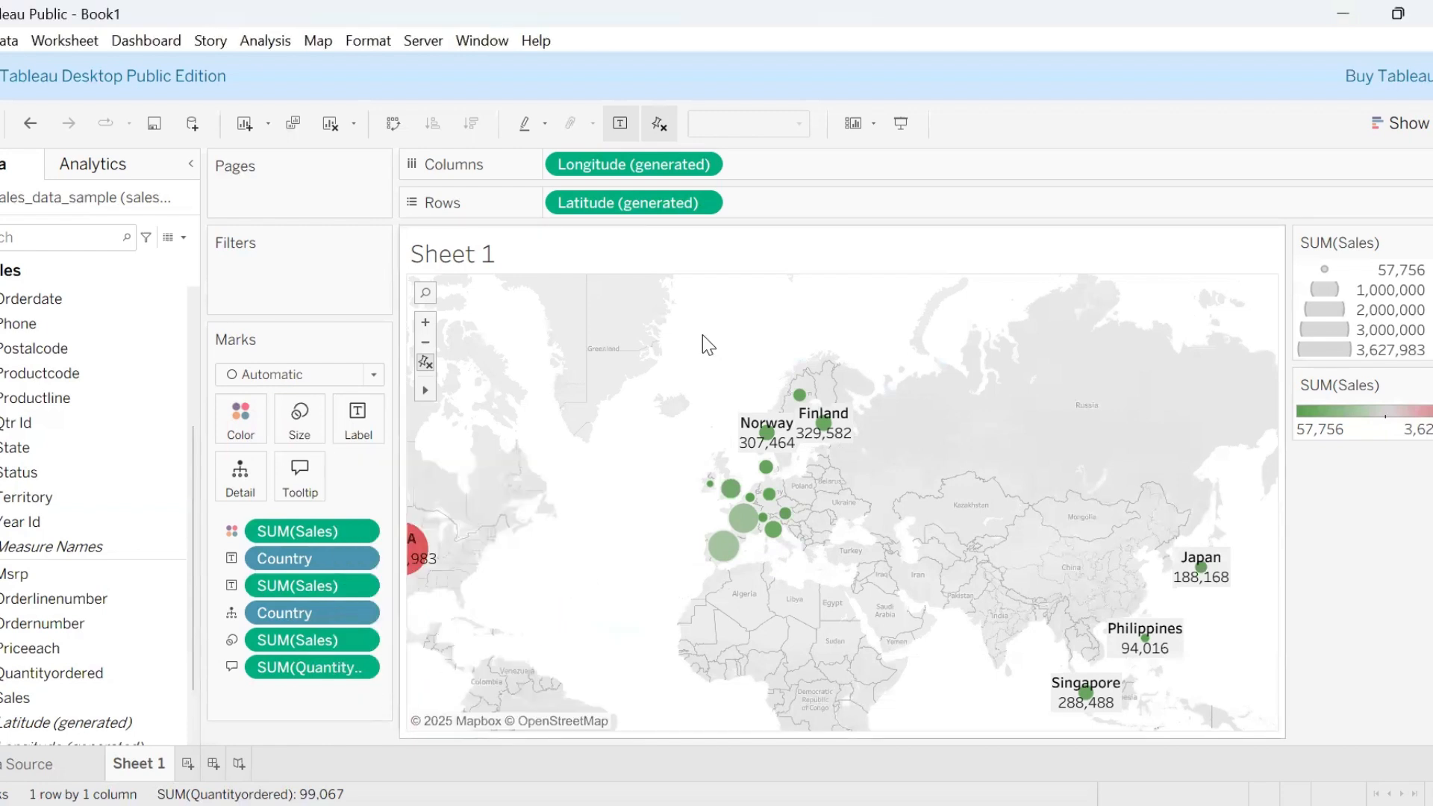
# Step: Enlarge the marks over western Europe to nearly the maximum size so they surround their labels
pyautogui.click(425, 320)
pyautogui.click(426, 323)
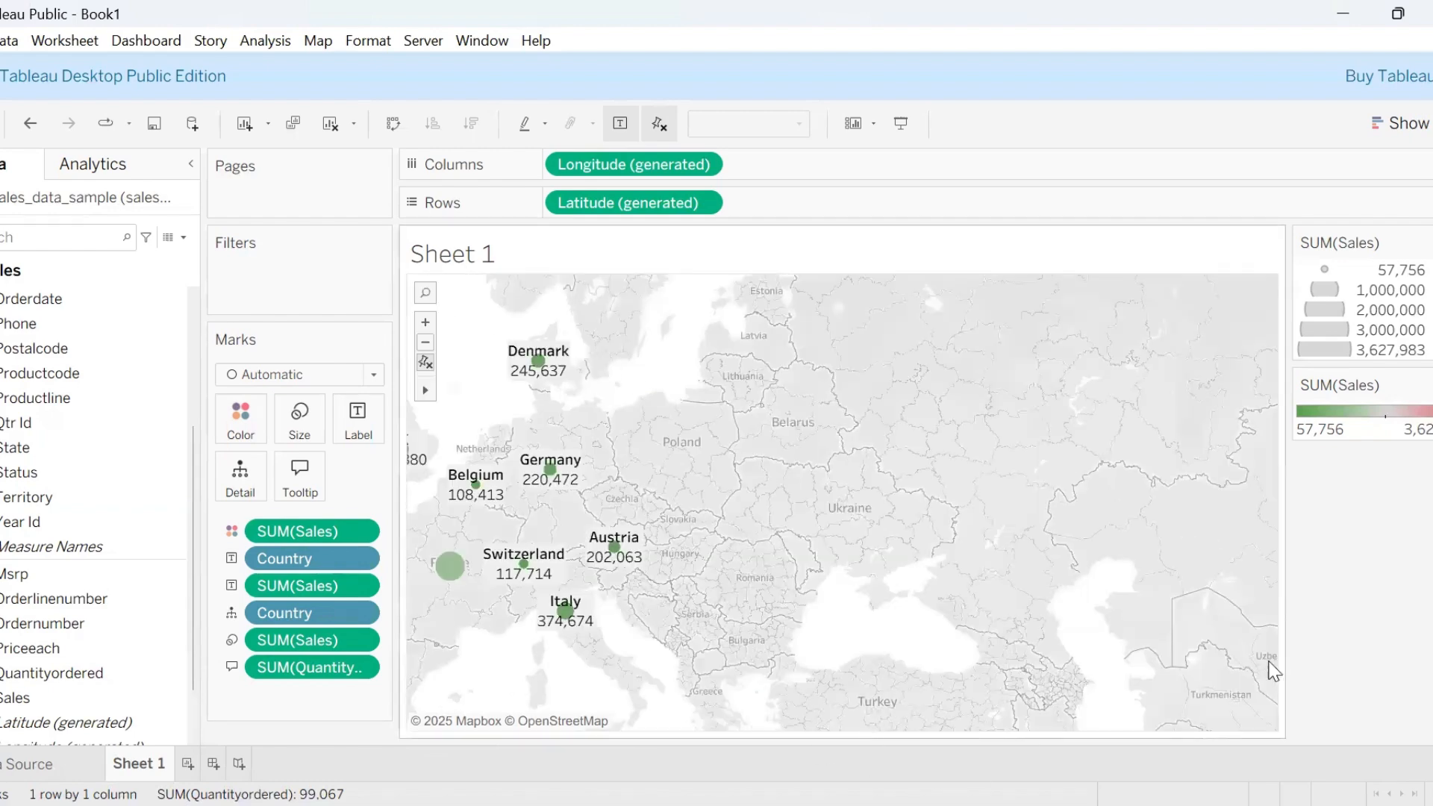
pyautogui.moveTo(424, 390)
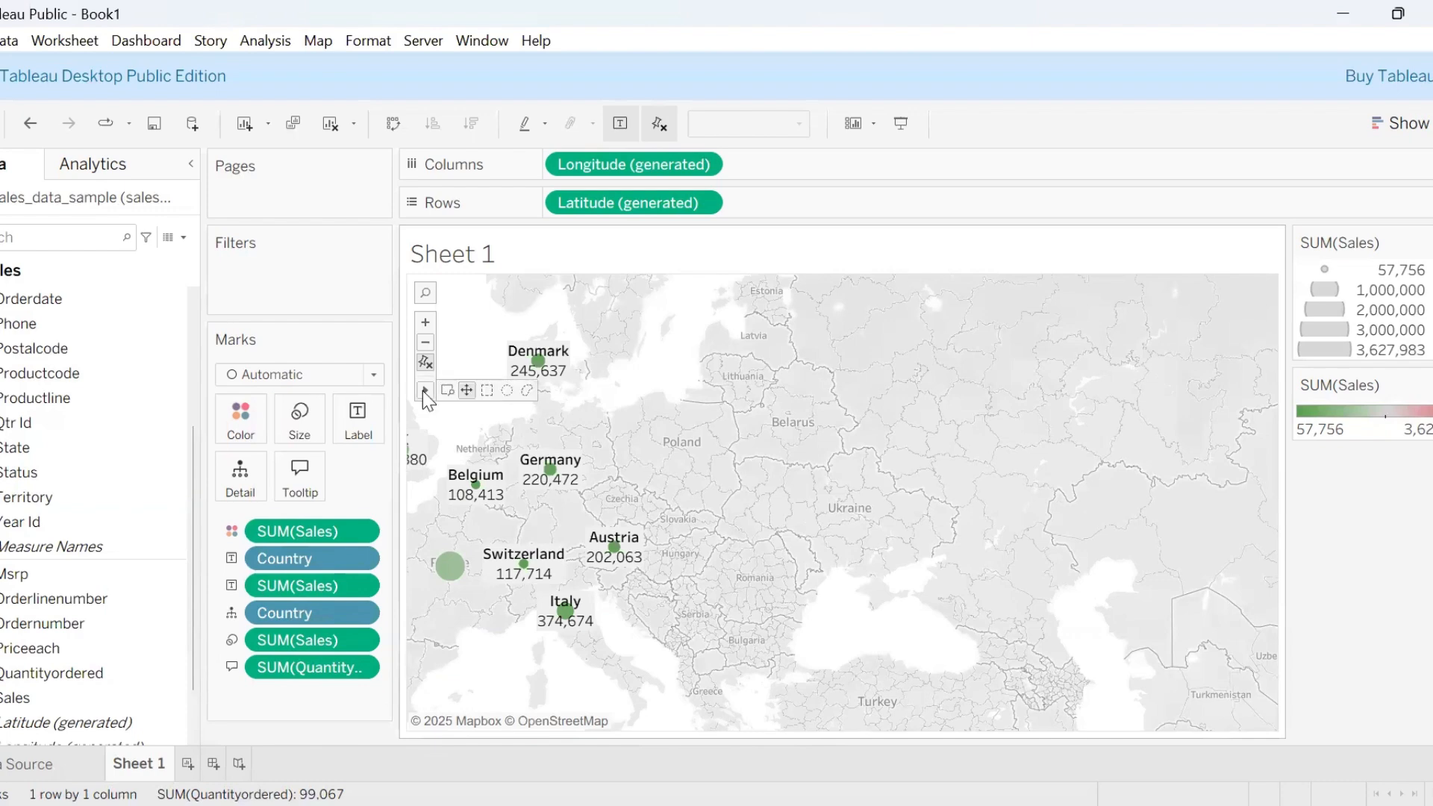
pyautogui.click(467, 389)
pyautogui.moveTo(773, 436); pyautogui.dragTo(1041, 392)
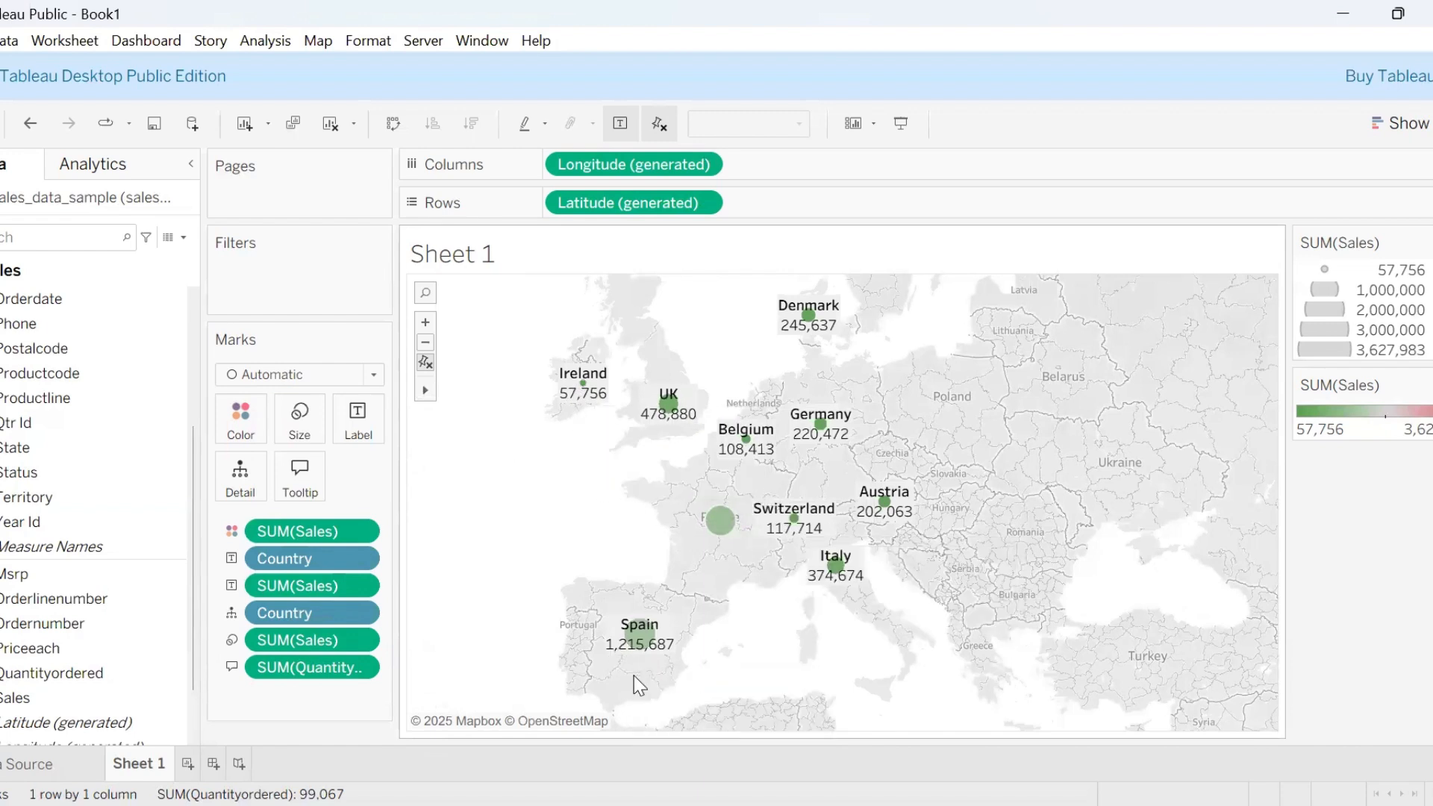
pyautogui.moveTo(645, 650)
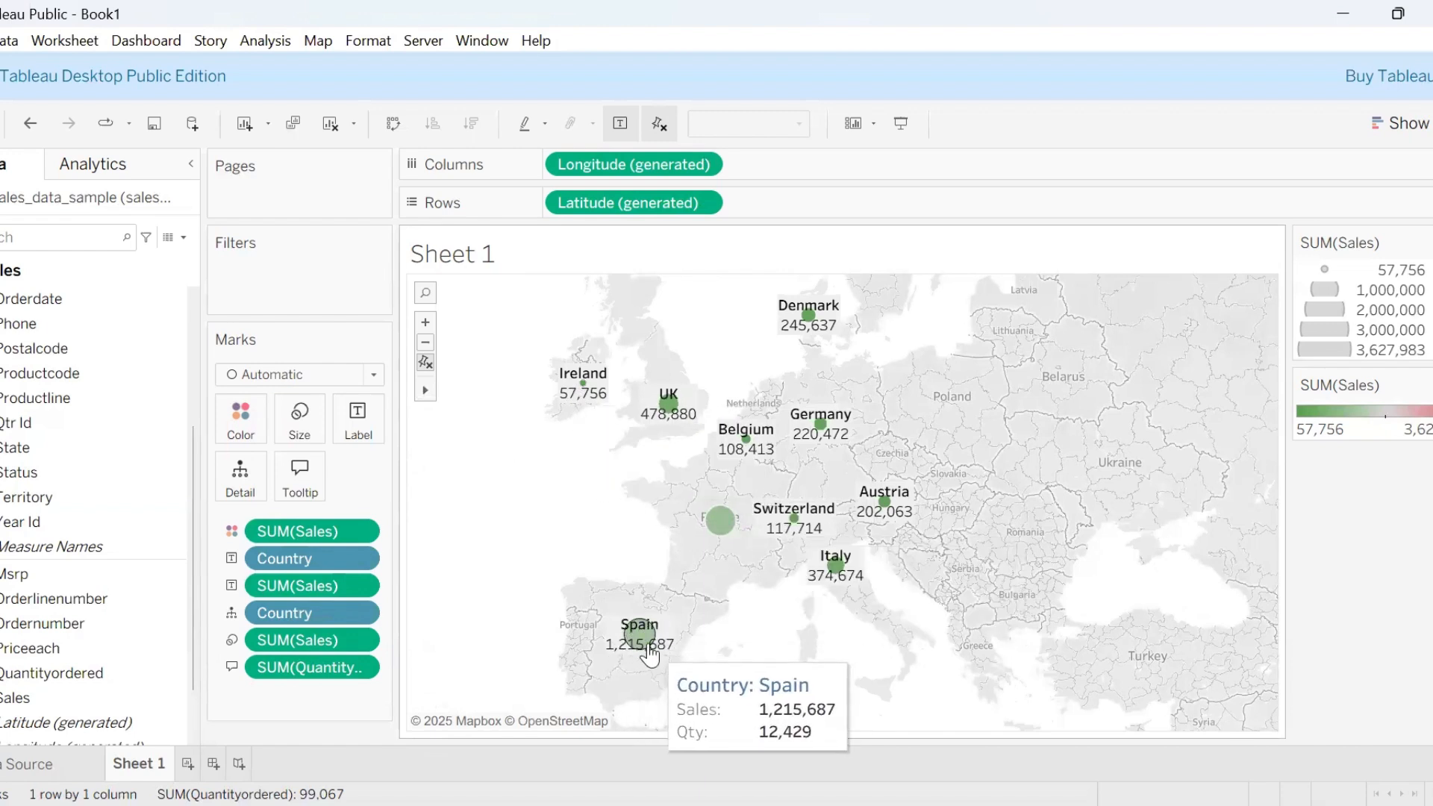
pyautogui.click(299, 429)
pyautogui.moveTo(388, 473); pyautogui.dragTo(419, 482)
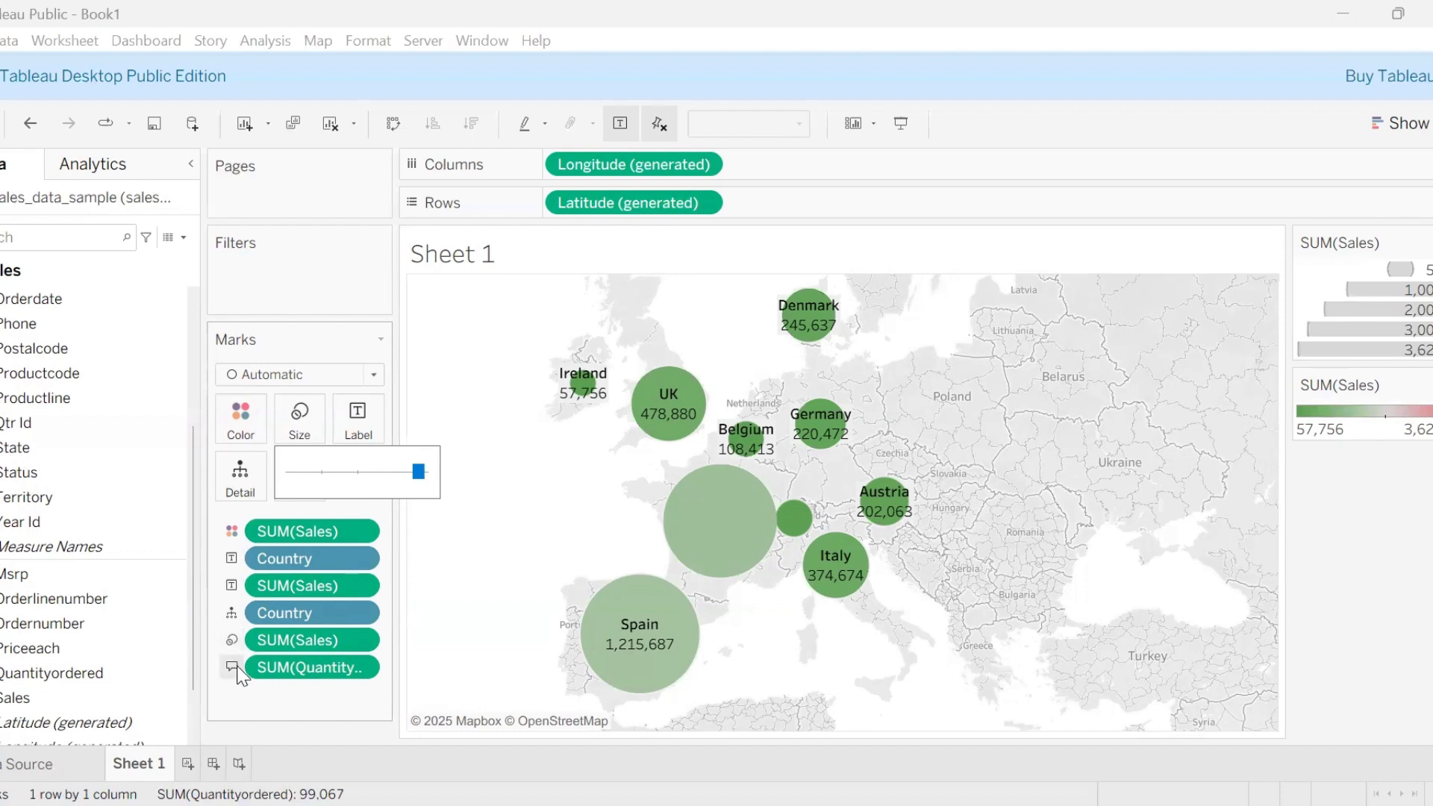
pyautogui.click(279, 696)
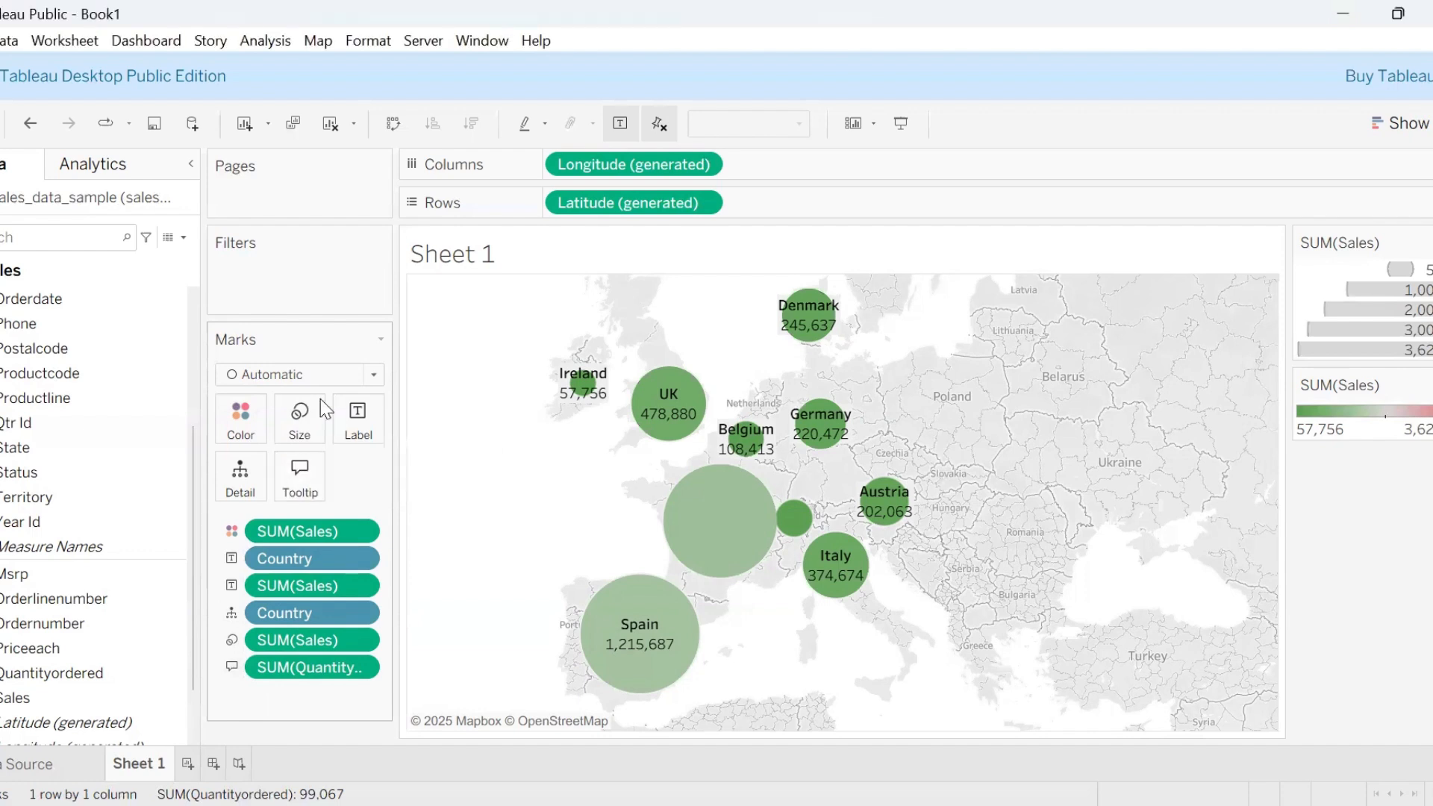
# Step: Try the Line, Area, Shape and Square mark types on the map
pyautogui.click(375, 376)
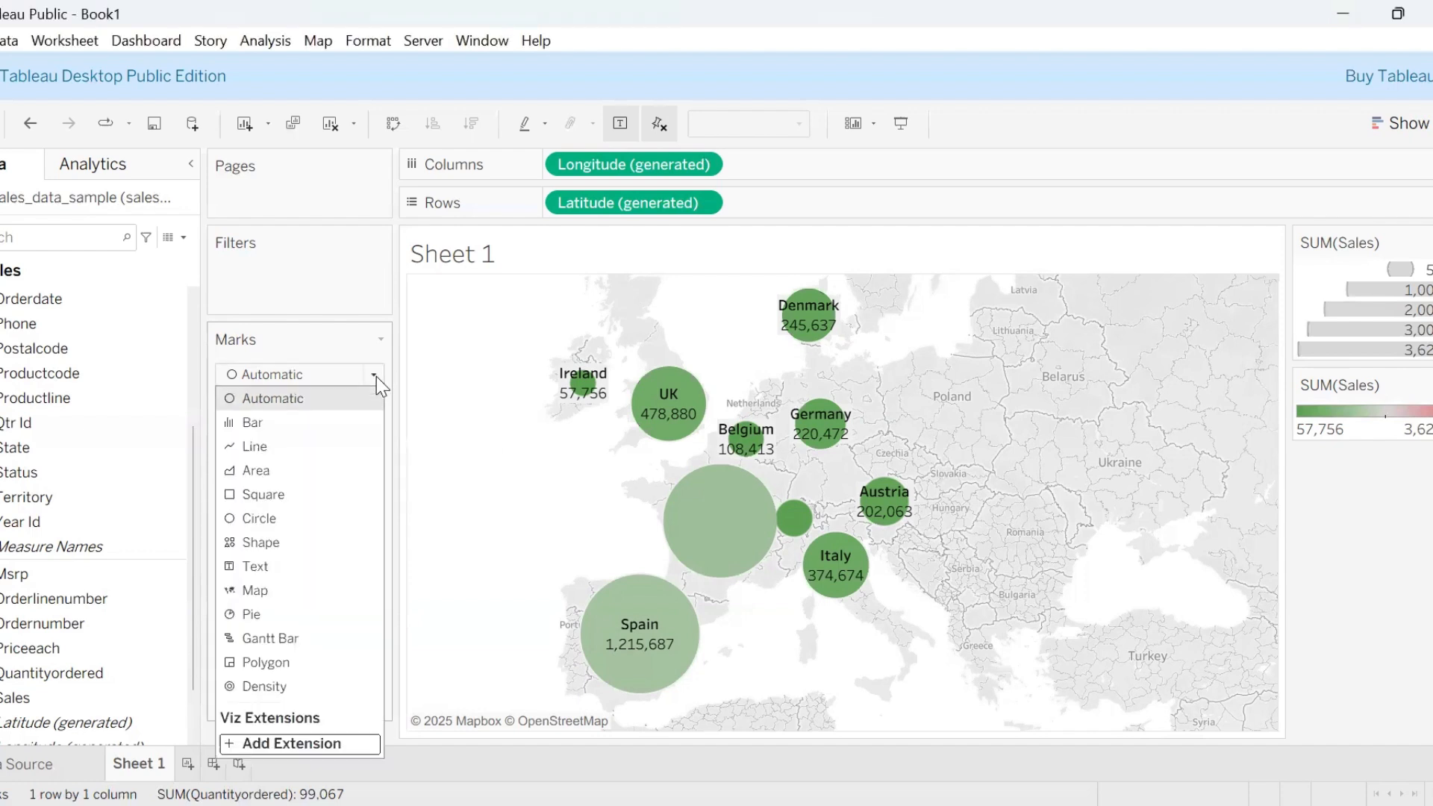
pyautogui.click(253, 446)
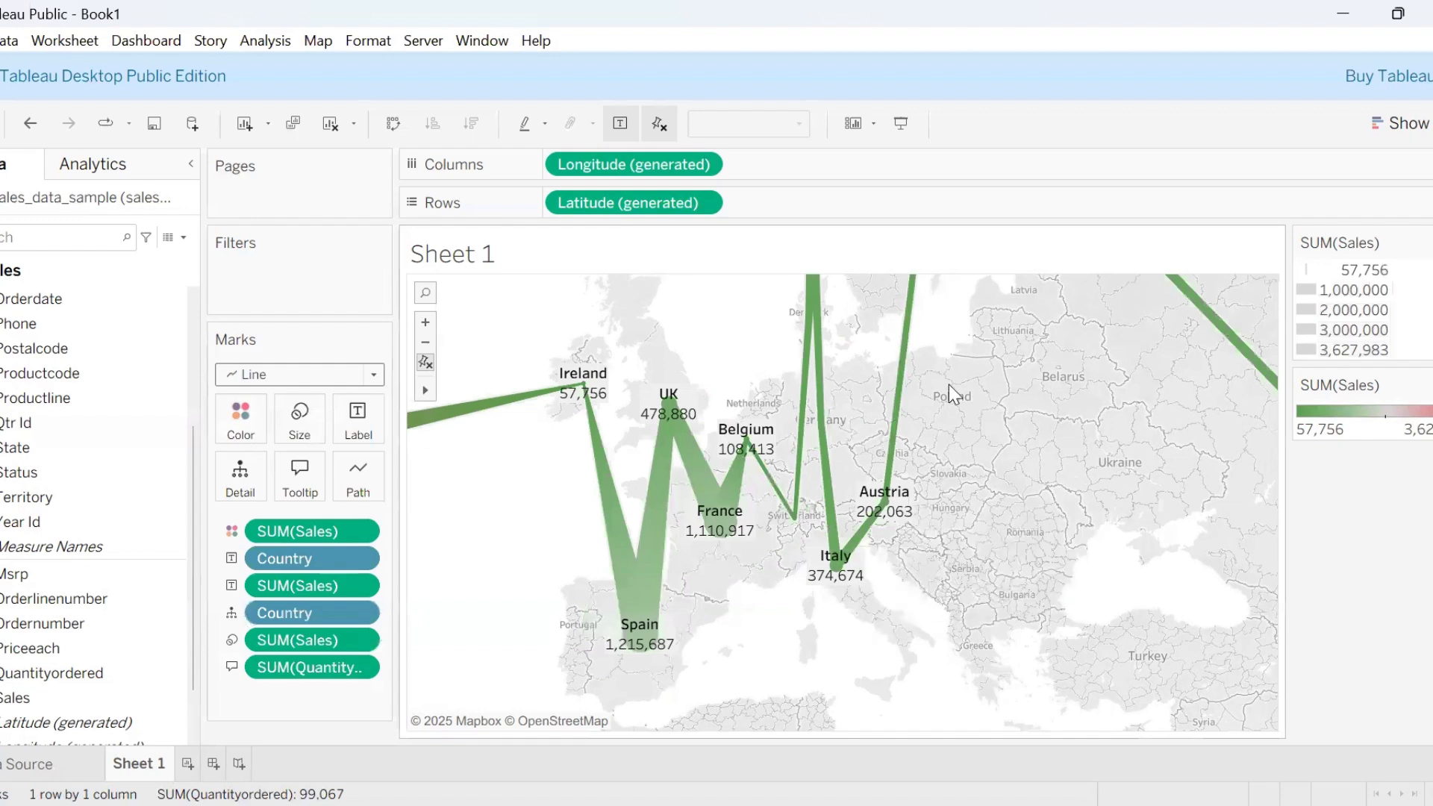
pyautogui.click(376, 377)
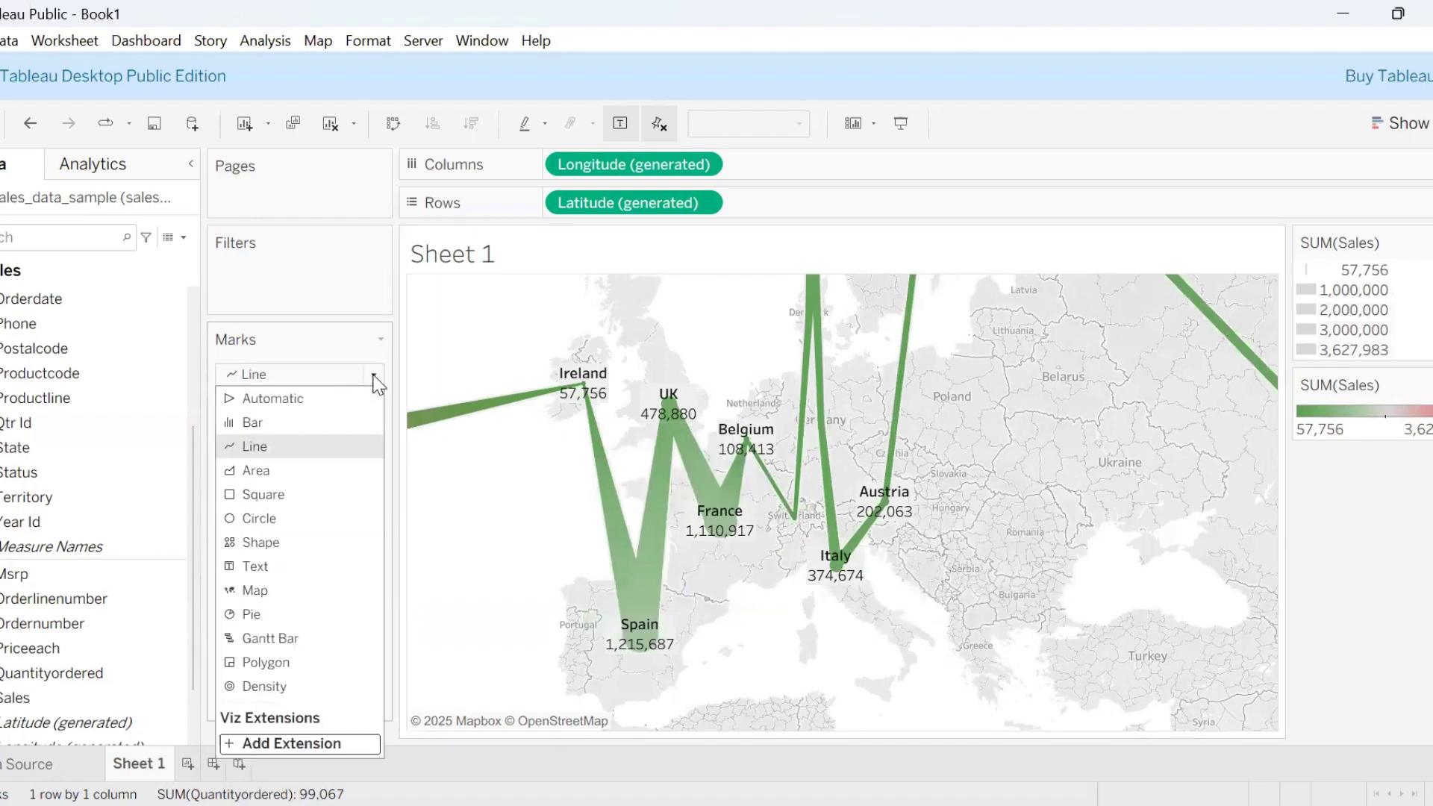
pyautogui.click(276, 470)
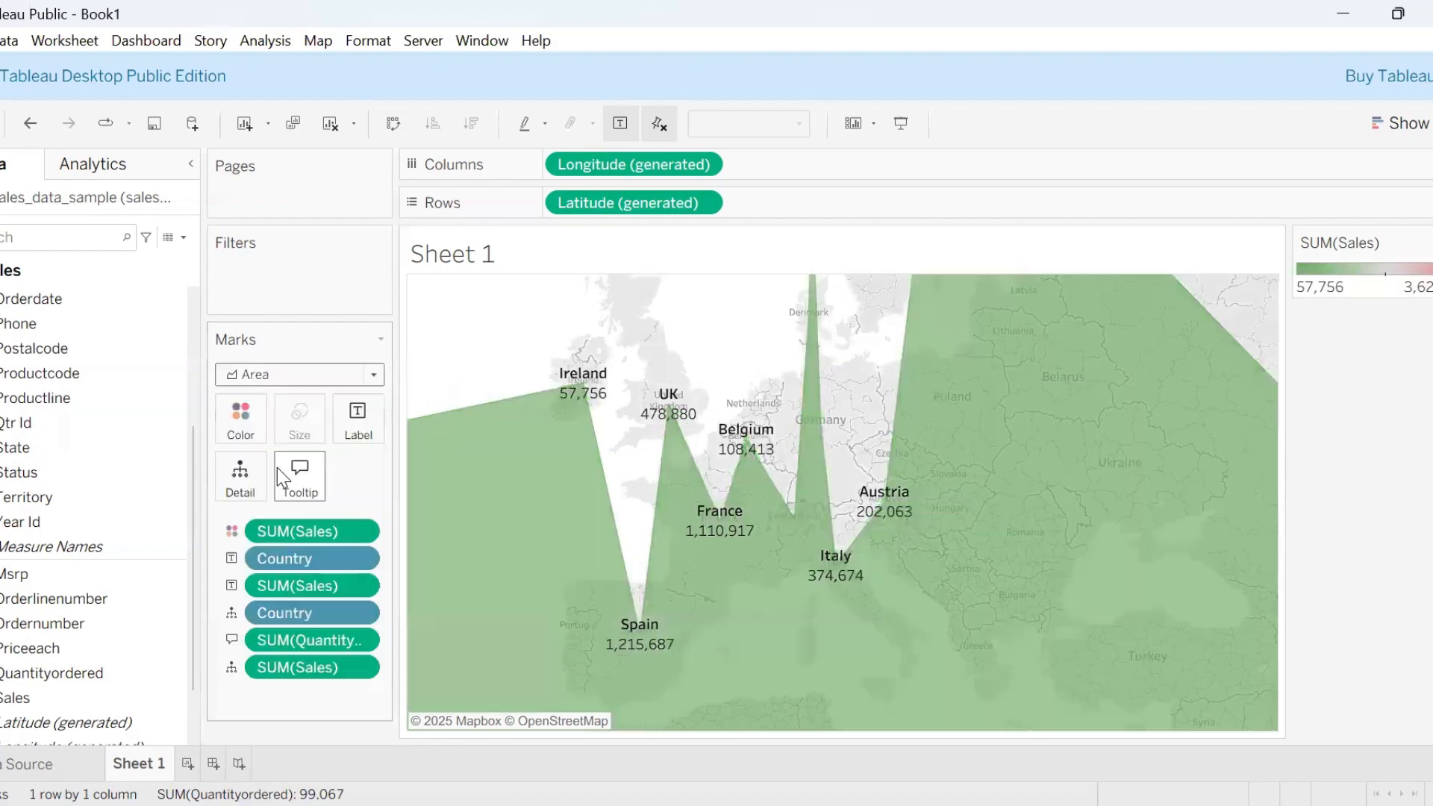
pyautogui.click(375, 379)
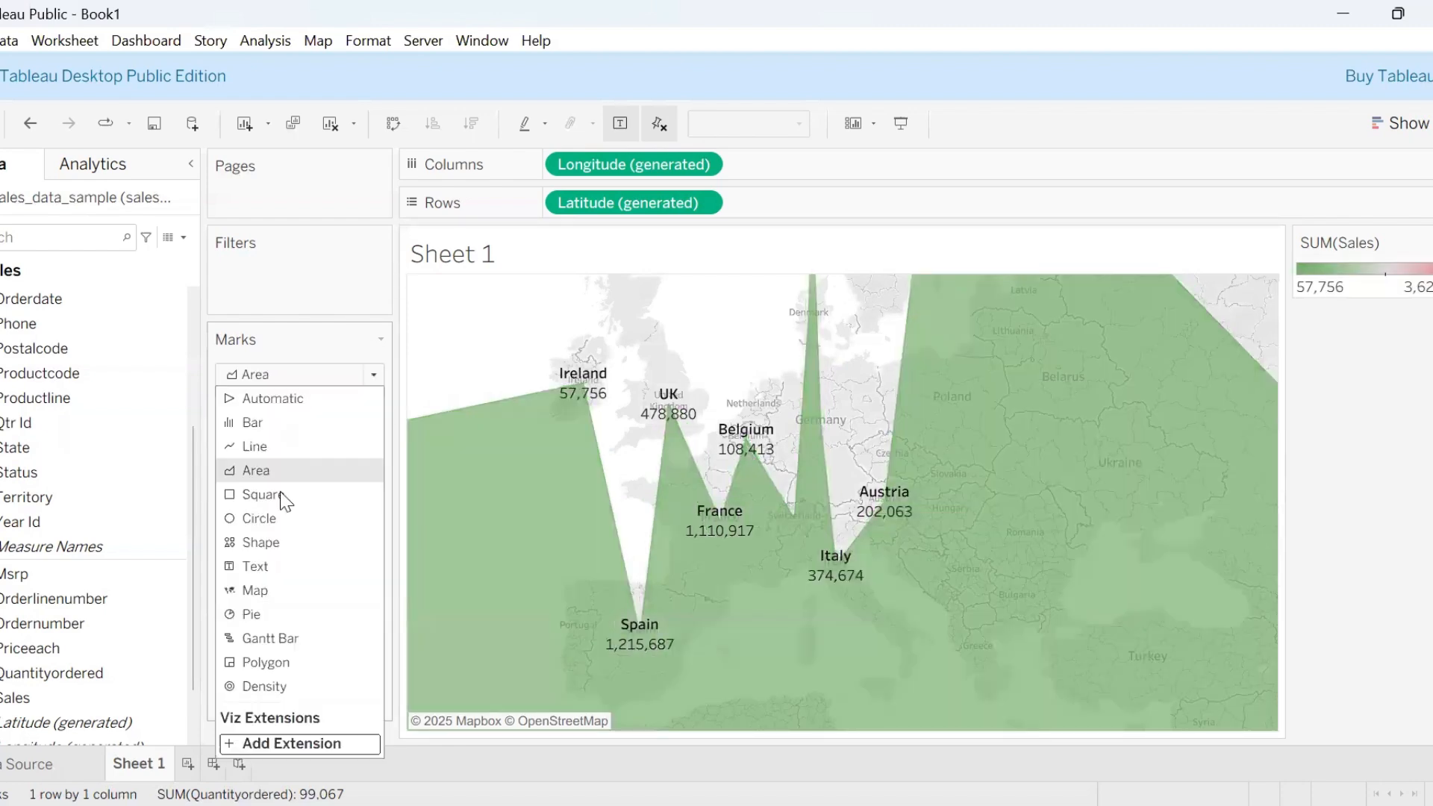
pyautogui.click(257, 543)
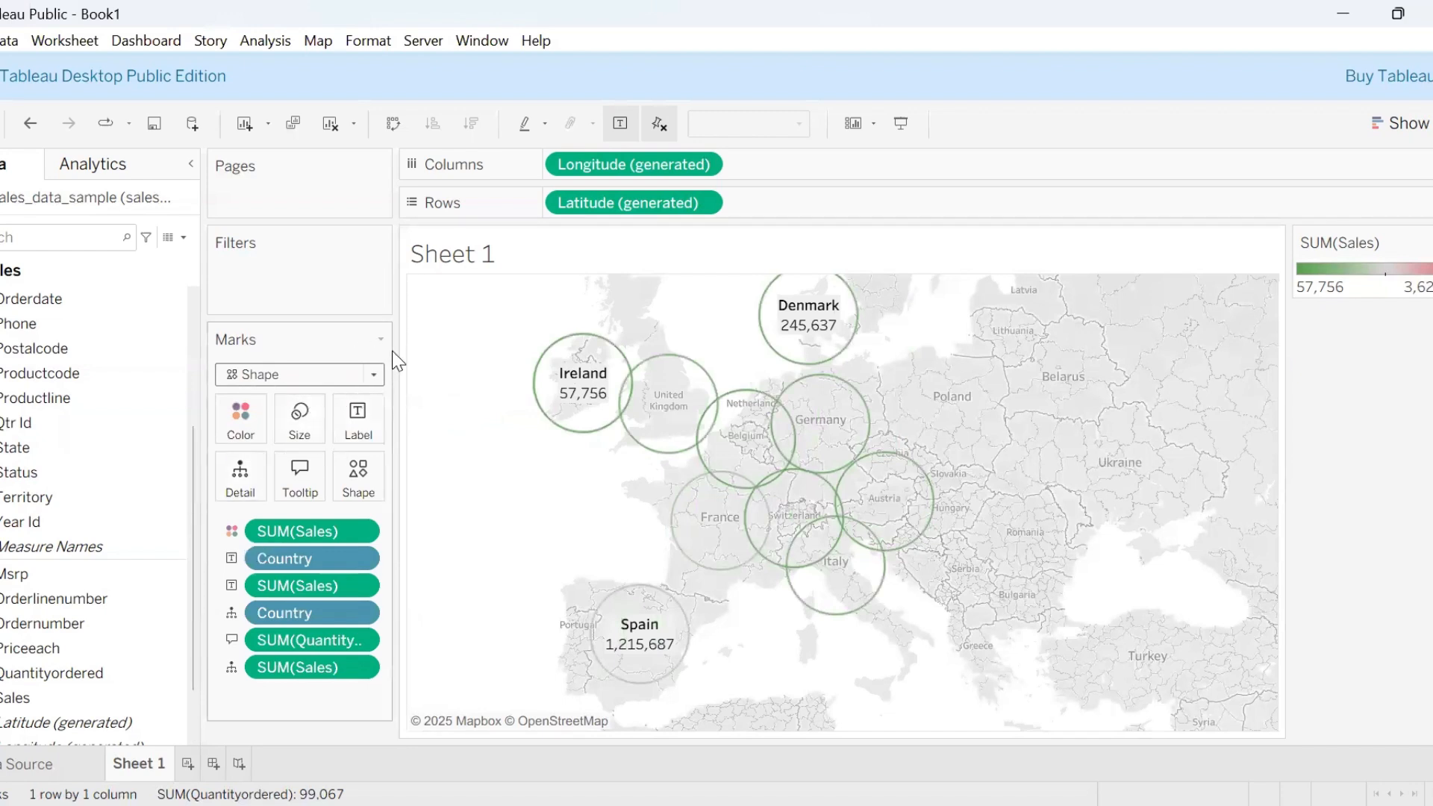
pyautogui.click(373, 378)
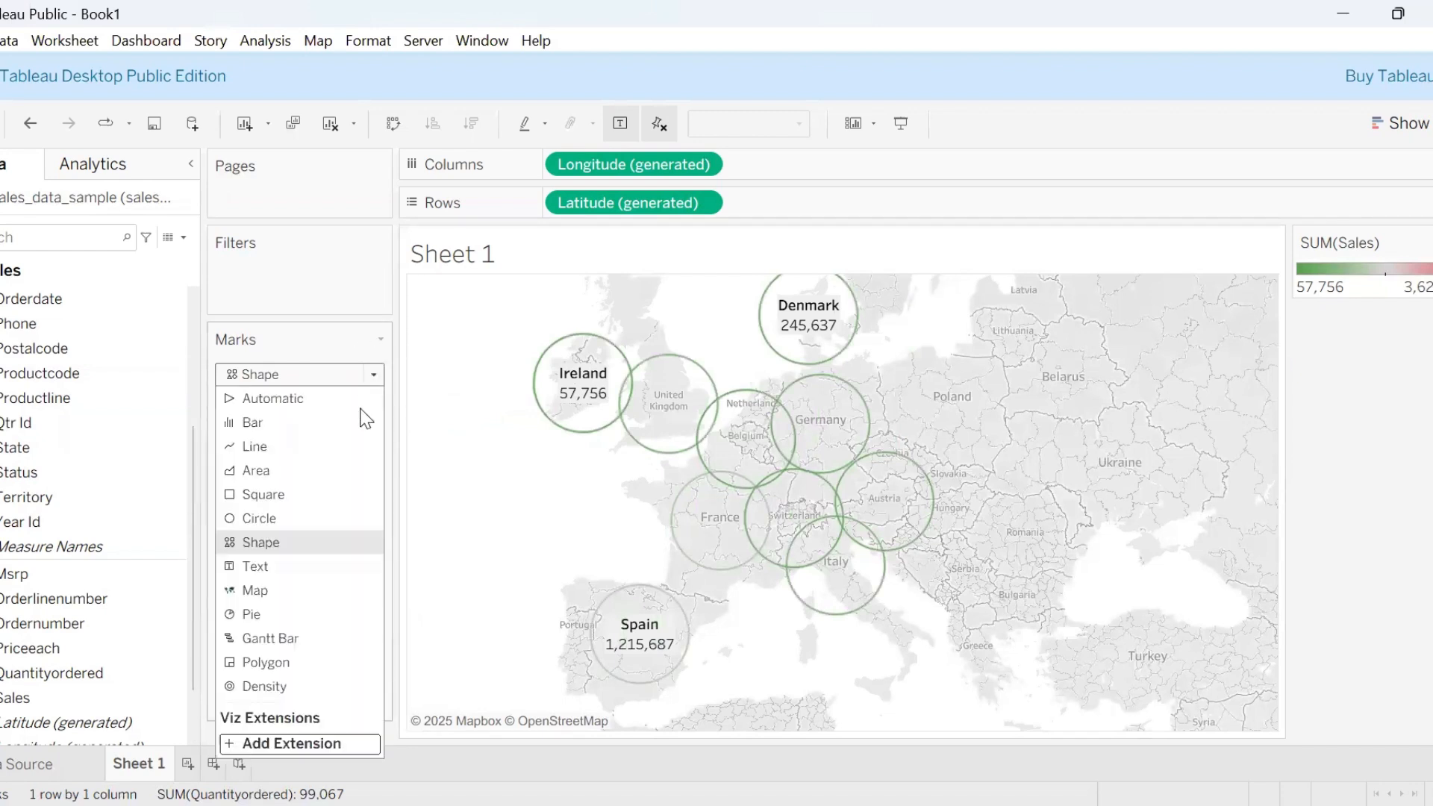
pyautogui.click(253, 495)
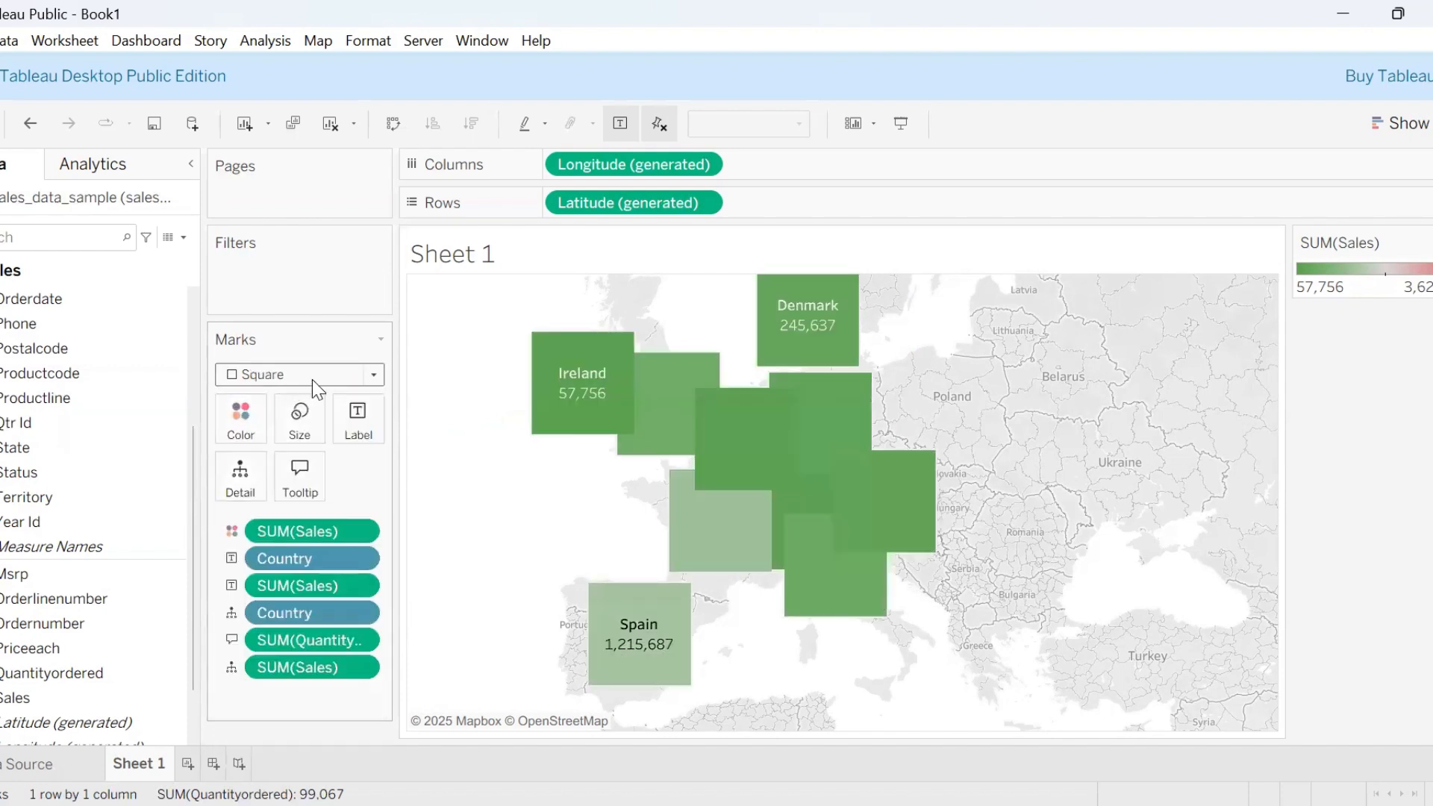
# Step: Set the mark type to Pie and place the Filters card in its own column beside the Marks card
pyautogui.click(376, 375)
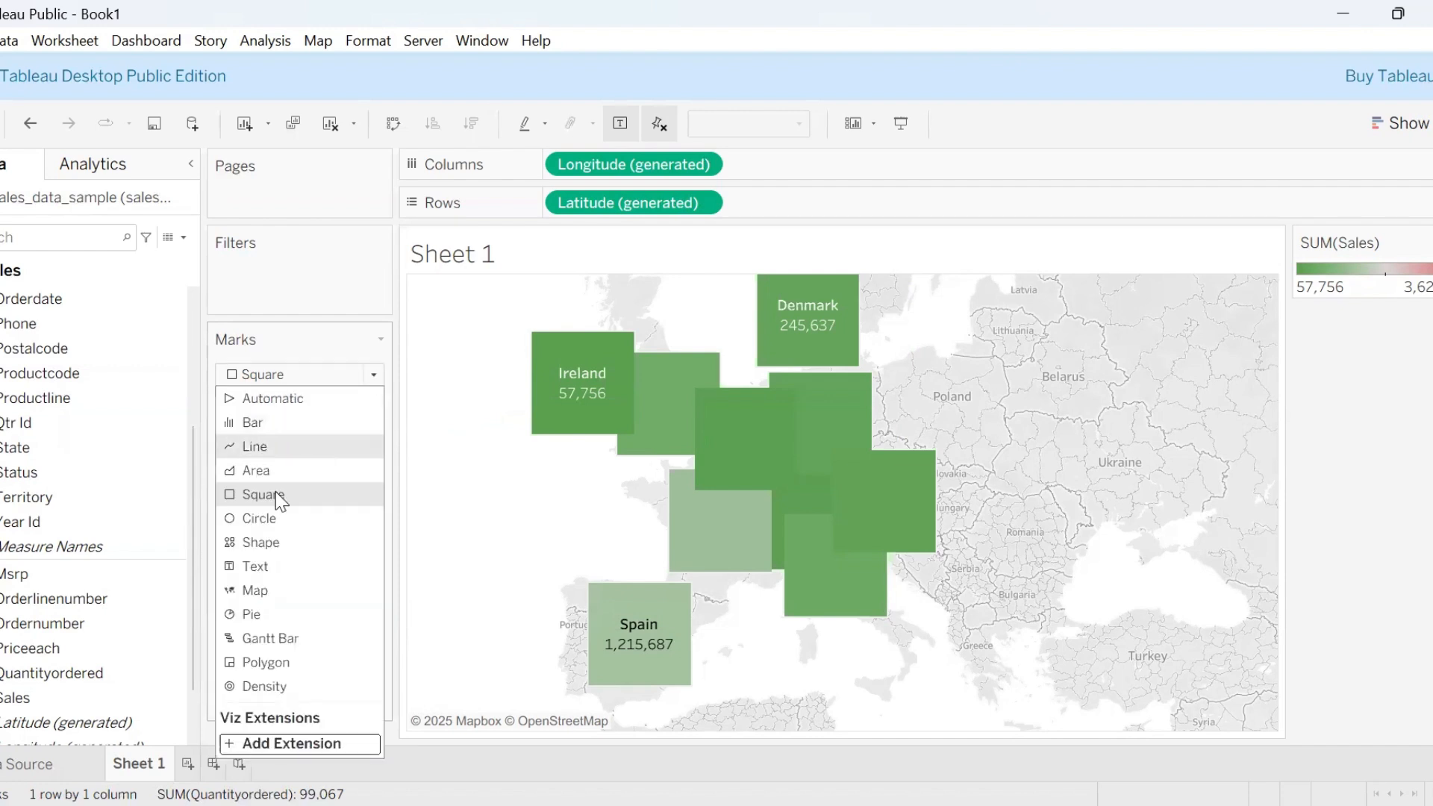
pyautogui.click(256, 613)
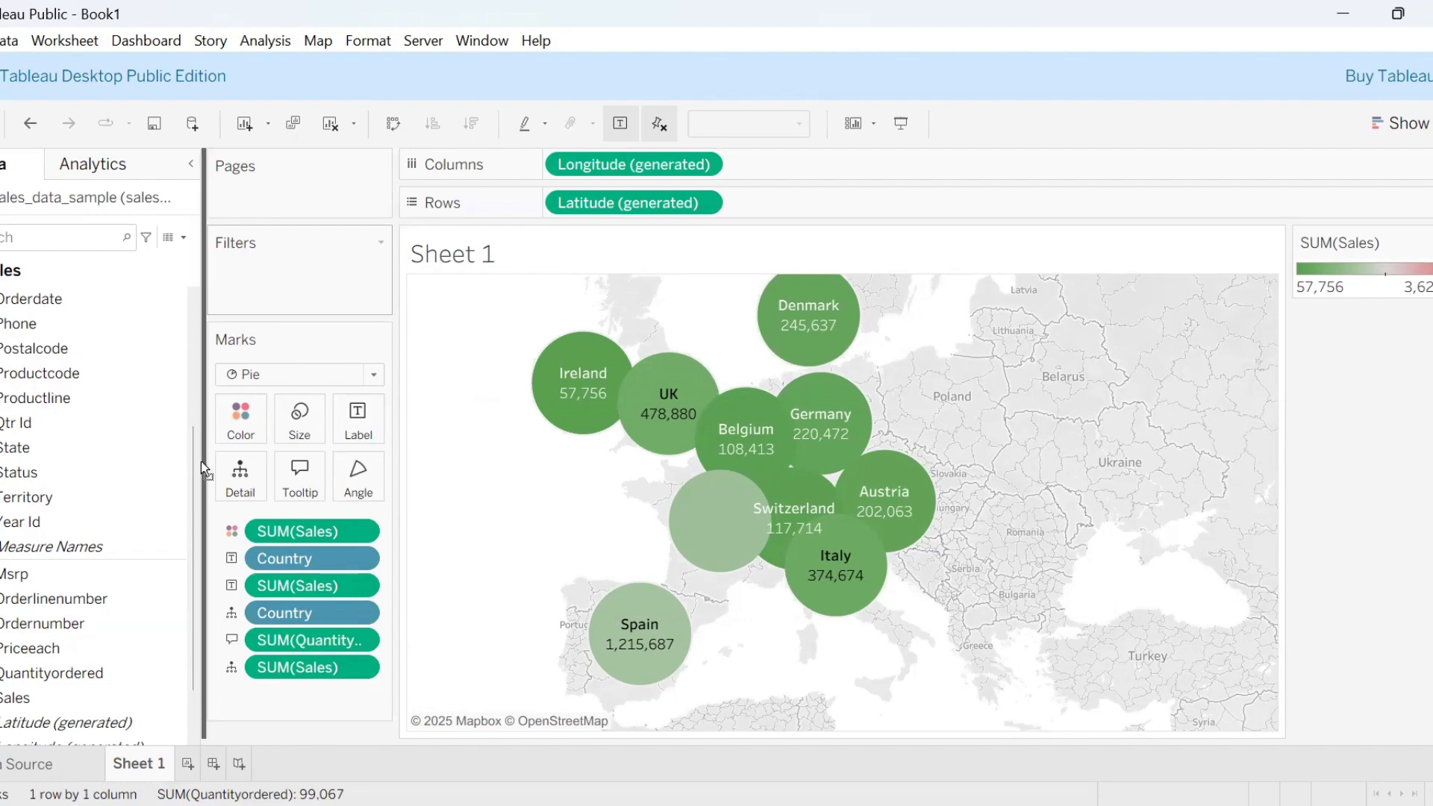
pyautogui.moveTo(195, 470); pyautogui.dragTo(199, 356)
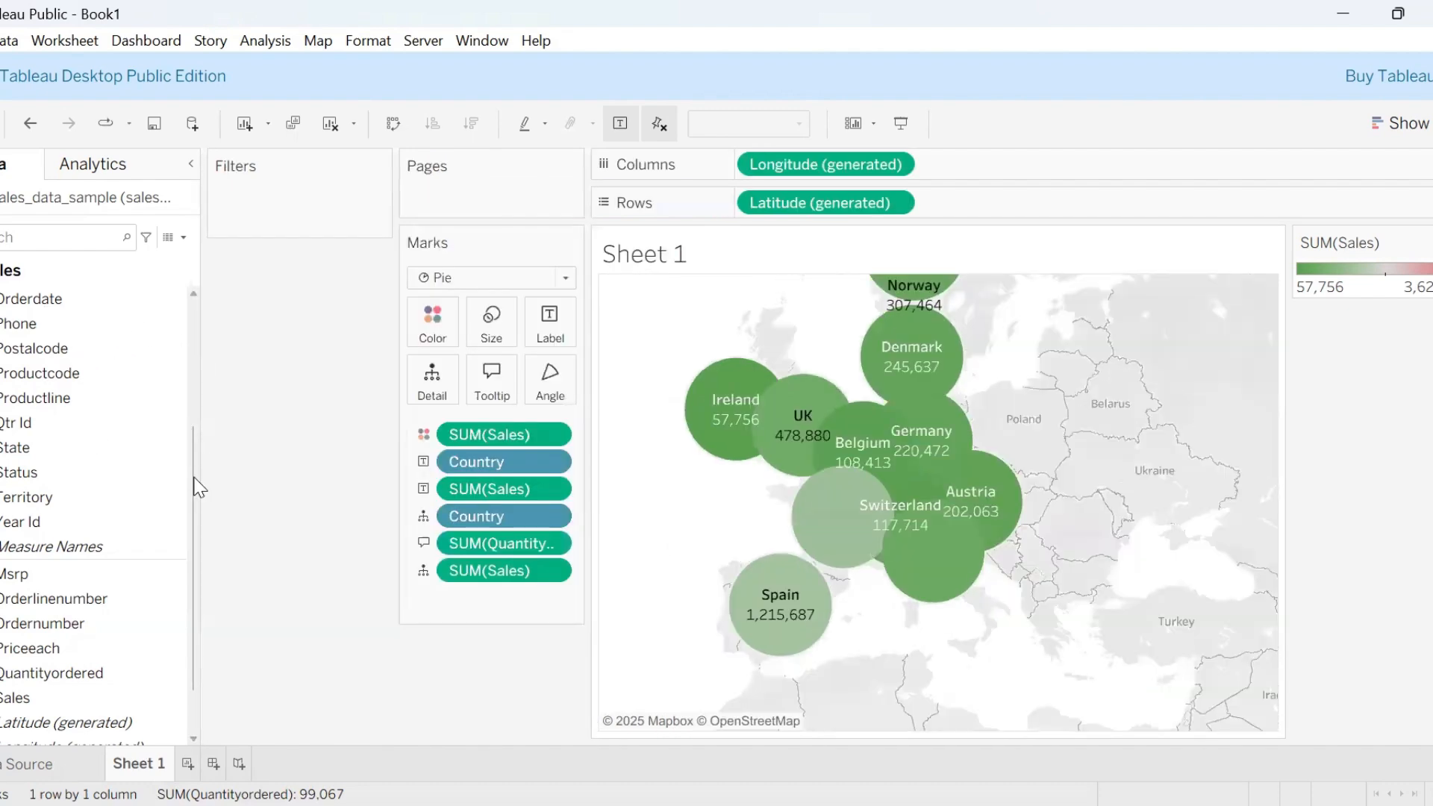
# Step: Add a Country filter to the sheet that keeps only Austria and Belgium
pyautogui.scroll(3, 196, 475)
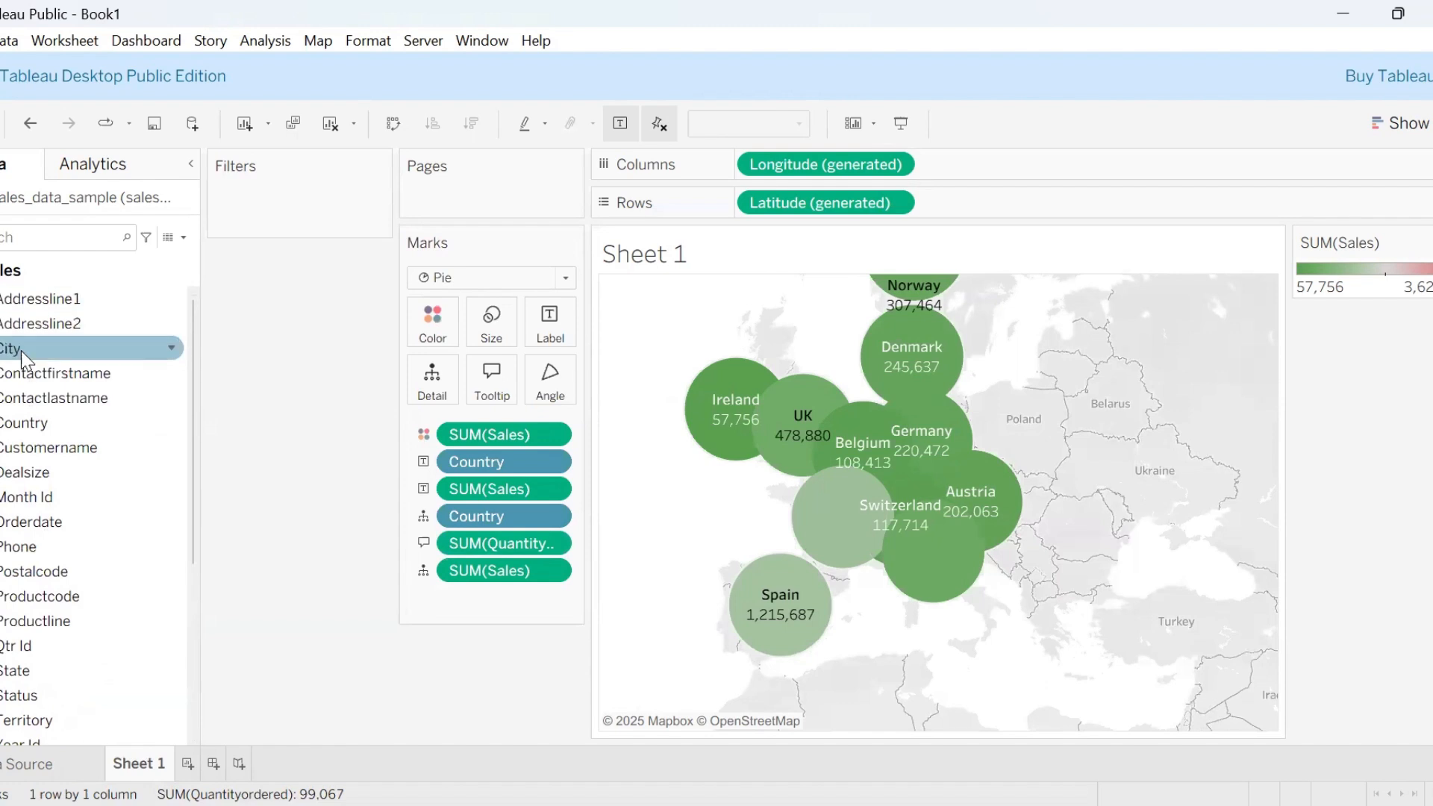
pyautogui.moveTo(39, 427); pyautogui.dragTo(231, 200)
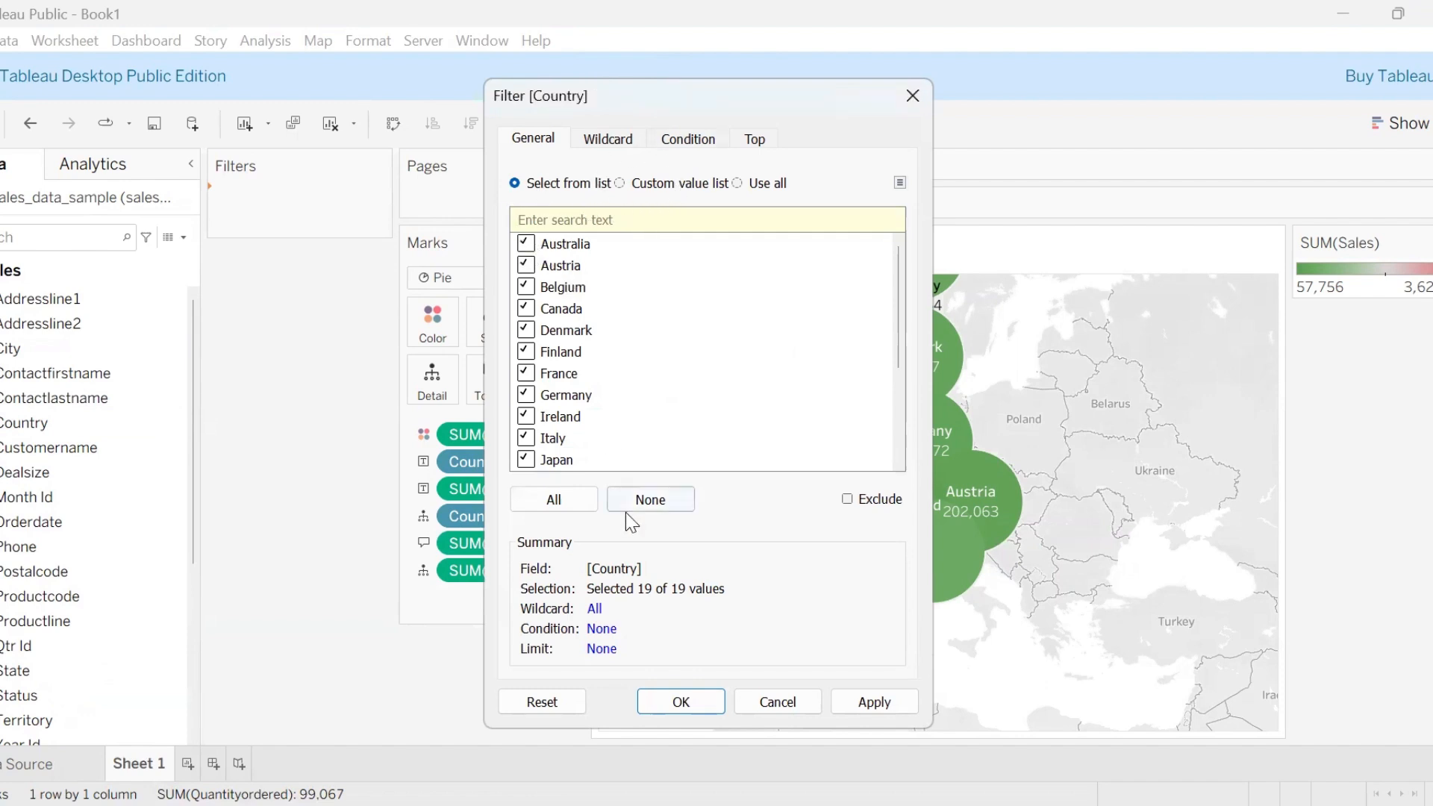
pyautogui.click(672, 507)
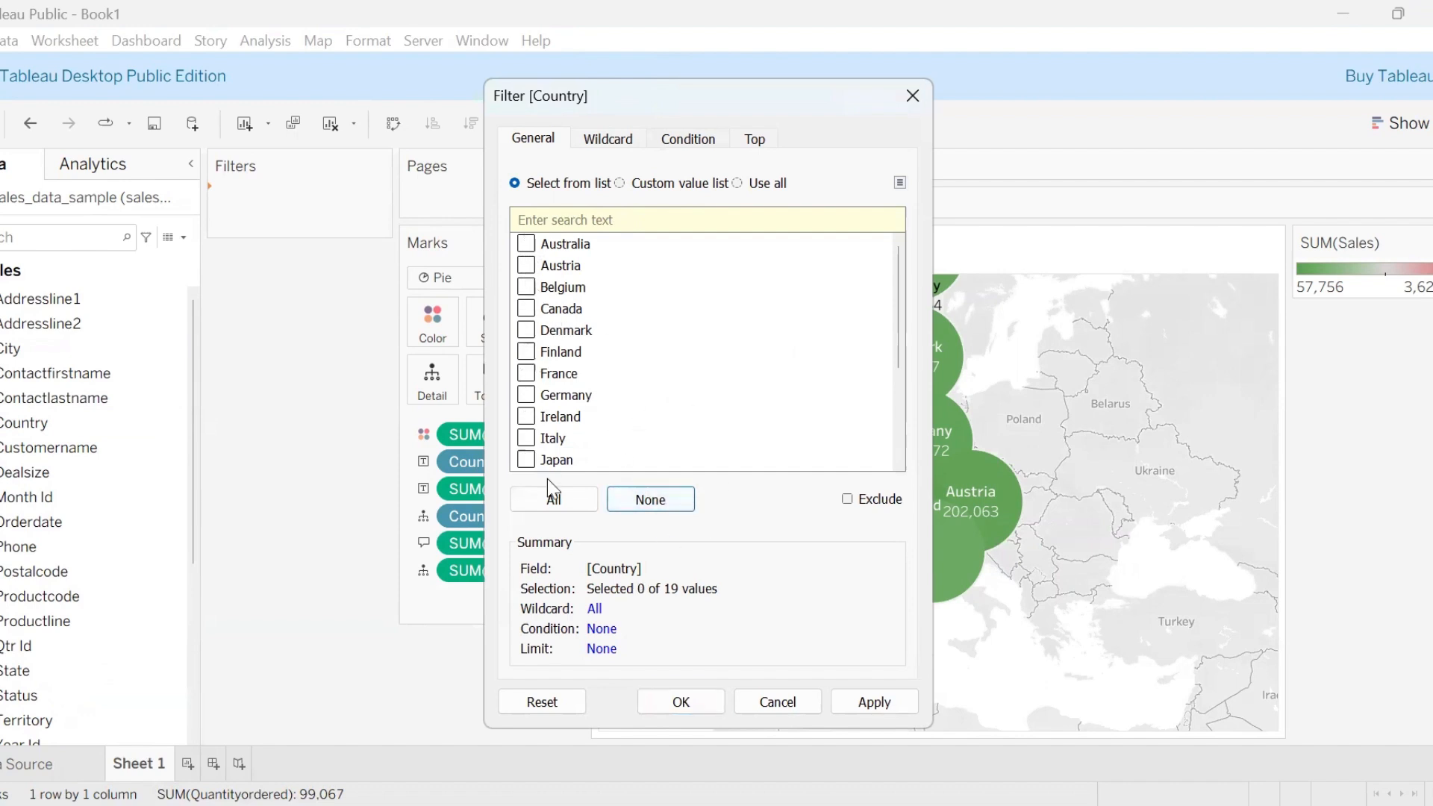
pyautogui.click(525, 265)
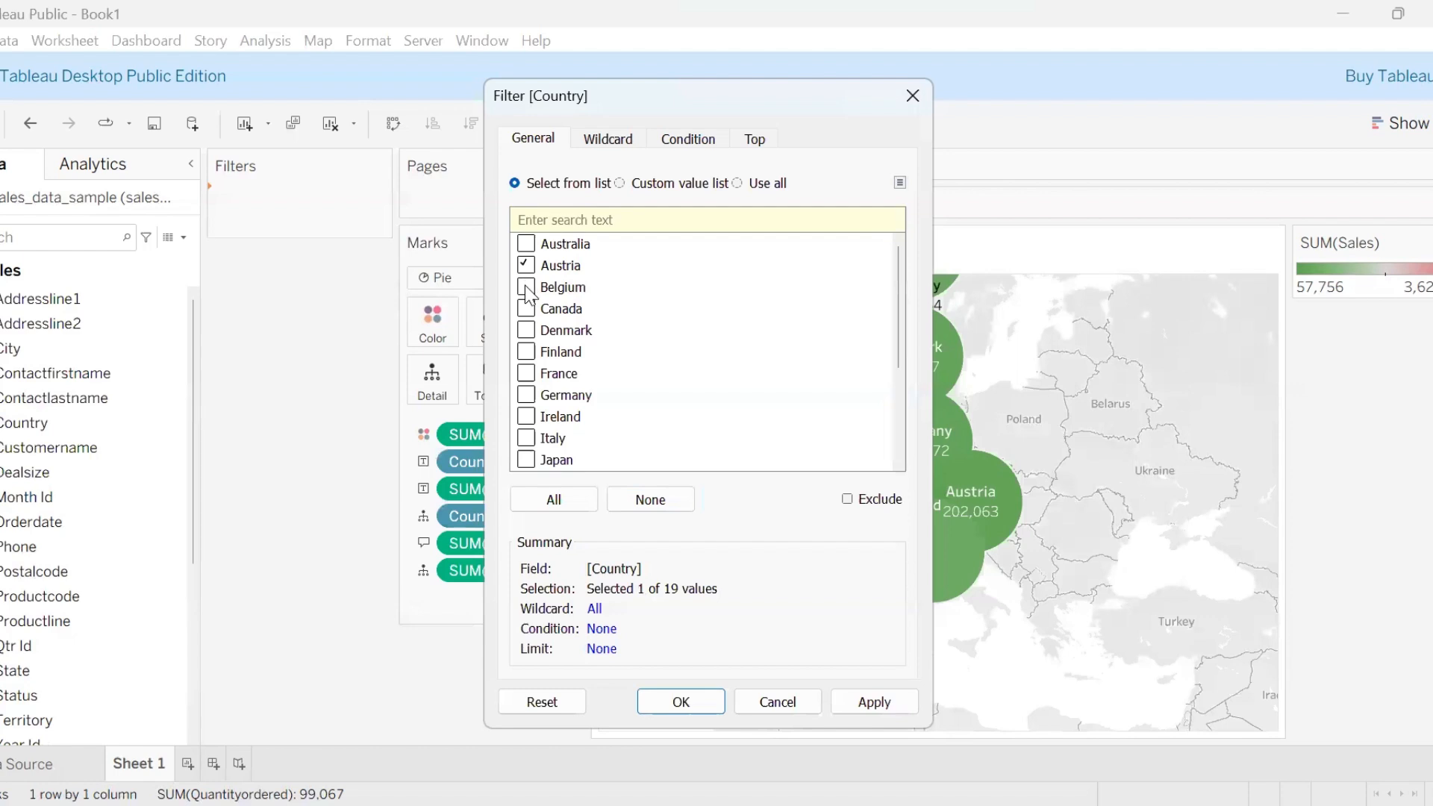
pyautogui.click(526, 288)
pyautogui.click(681, 703)
# Step: Edit the Country filter to select Canada as well and exclude the three selected countries
pyautogui.click(367, 200)
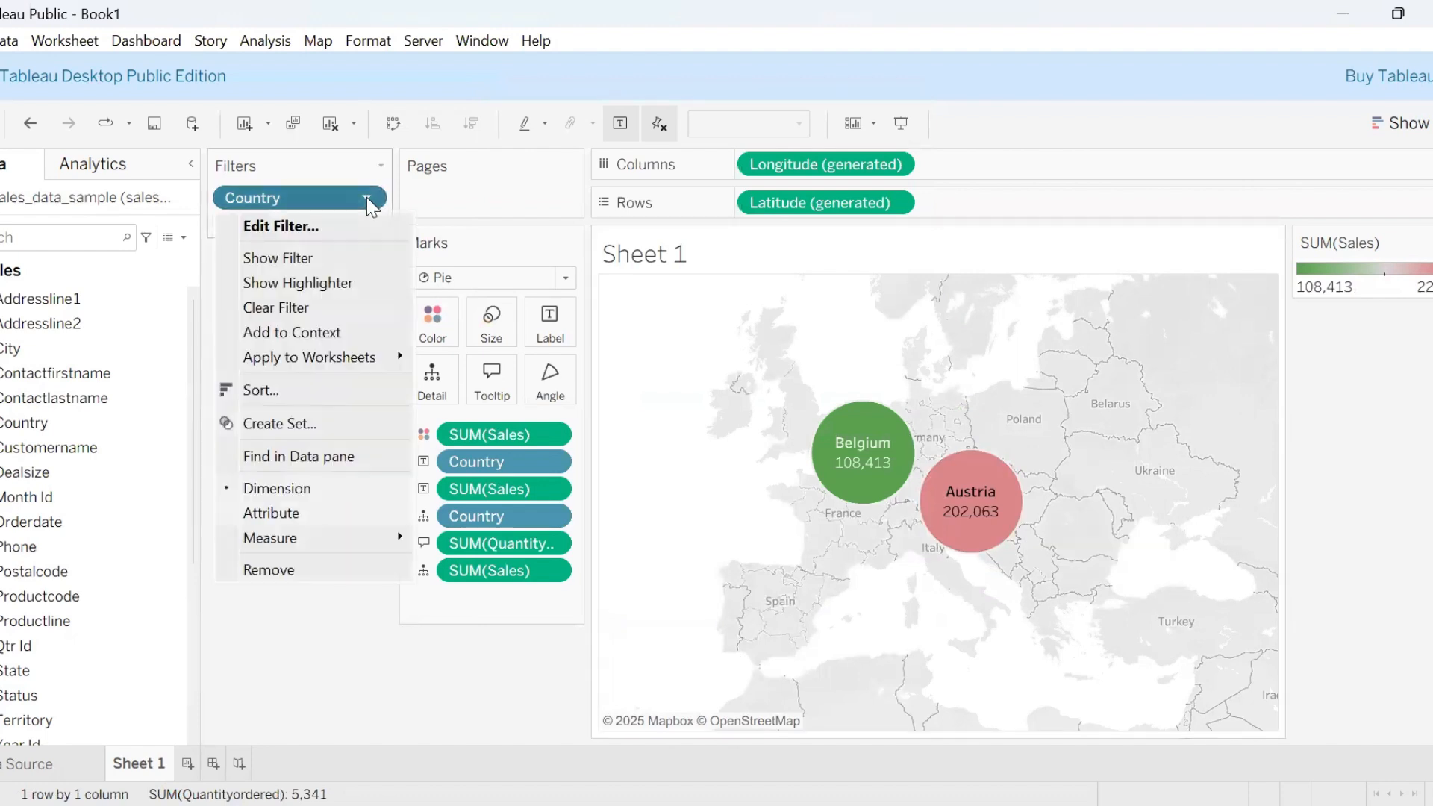
pyautogui.click(331, 241)
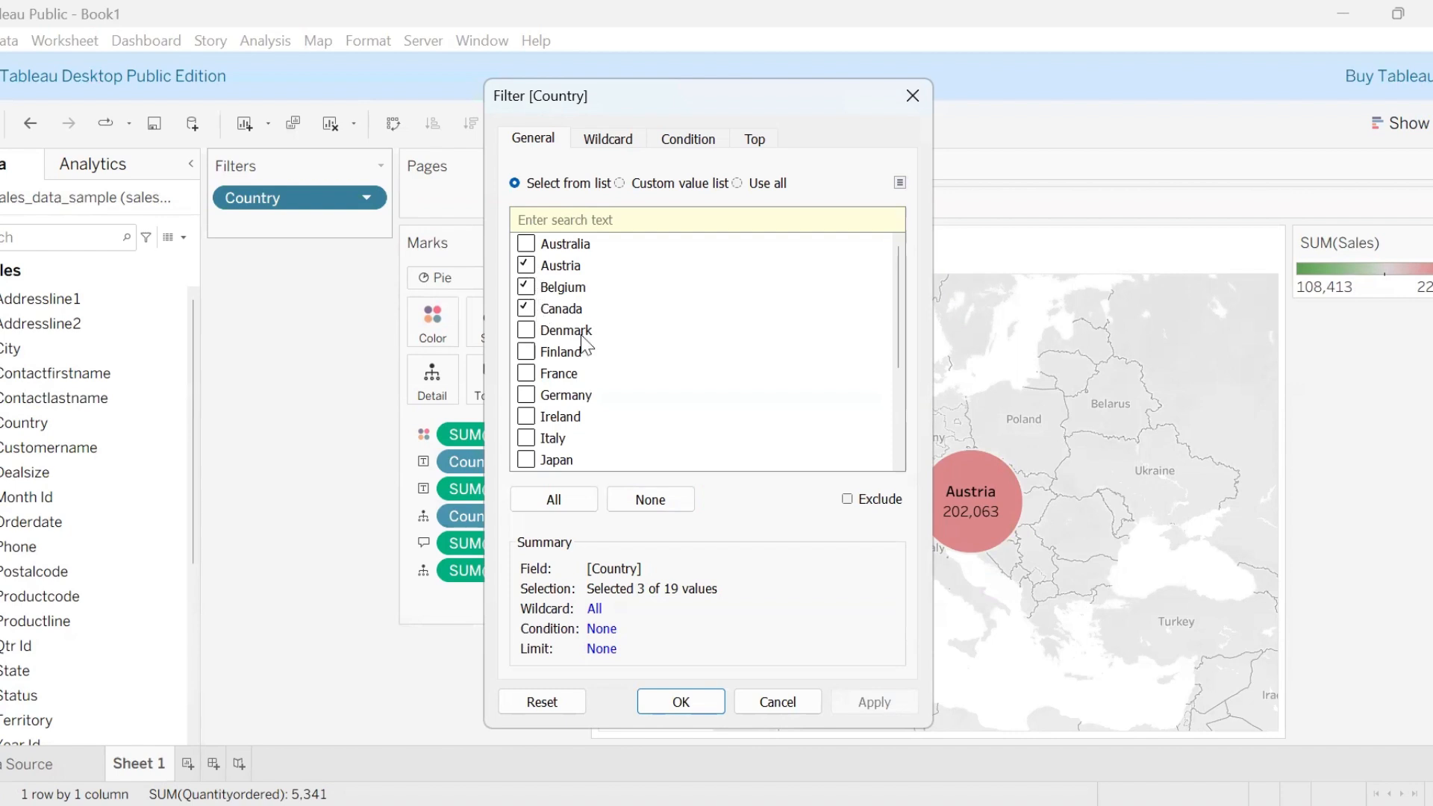
pyautogui.click(847, 499)
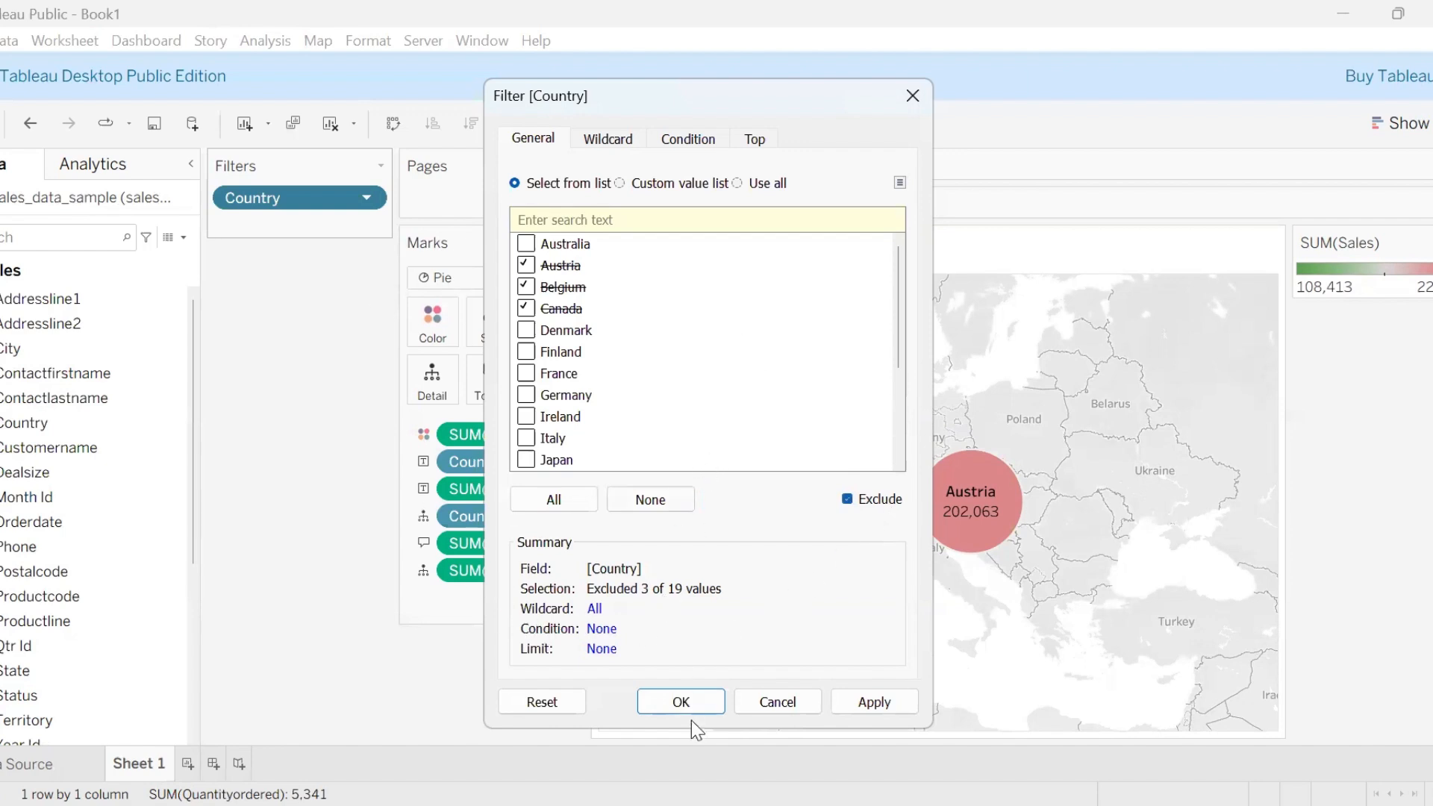
pyautogui.click(681, 702)
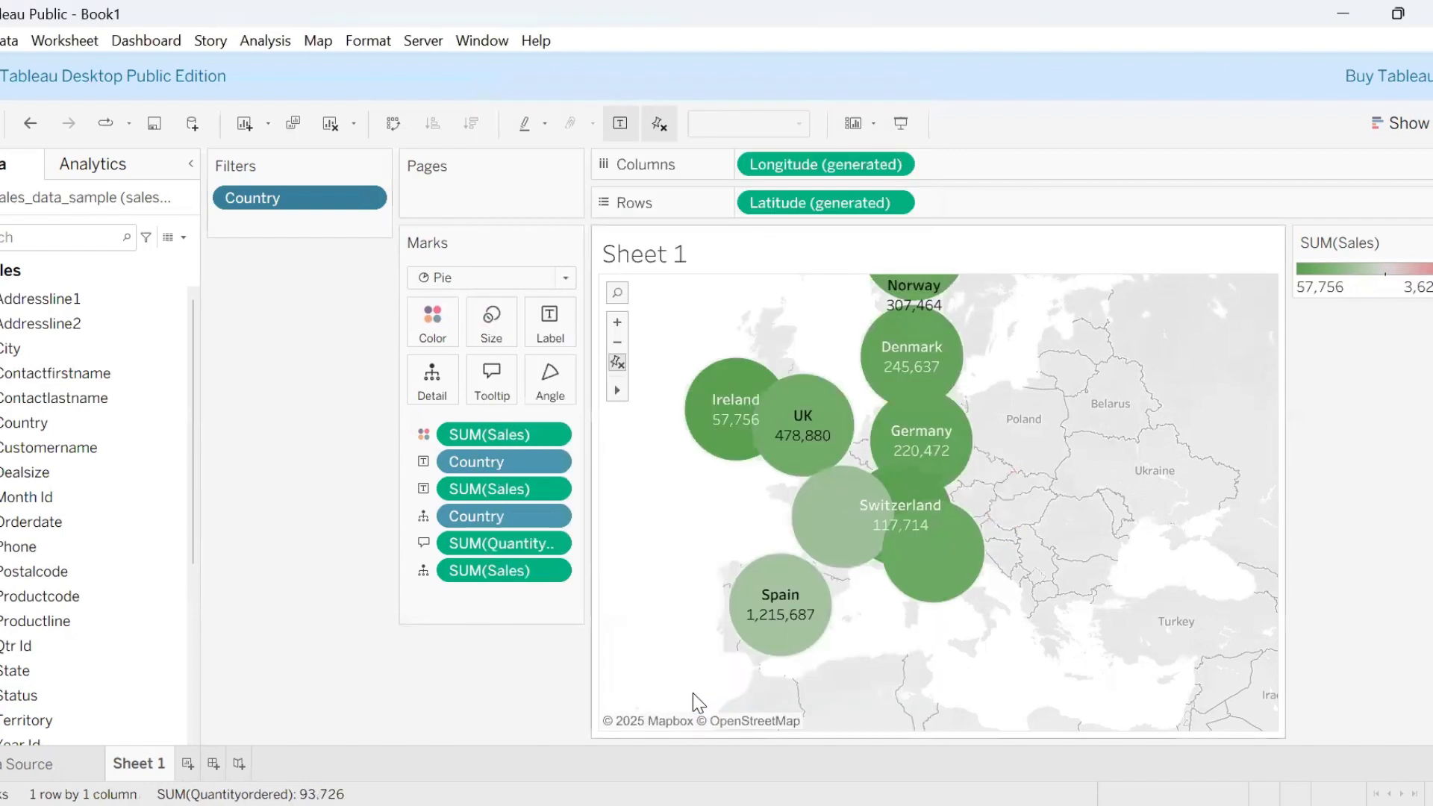
# Step: Edit the Country filter to include all countries instead of excluding them, and show its filter control beside the map
pyautogui.click(367, 200)
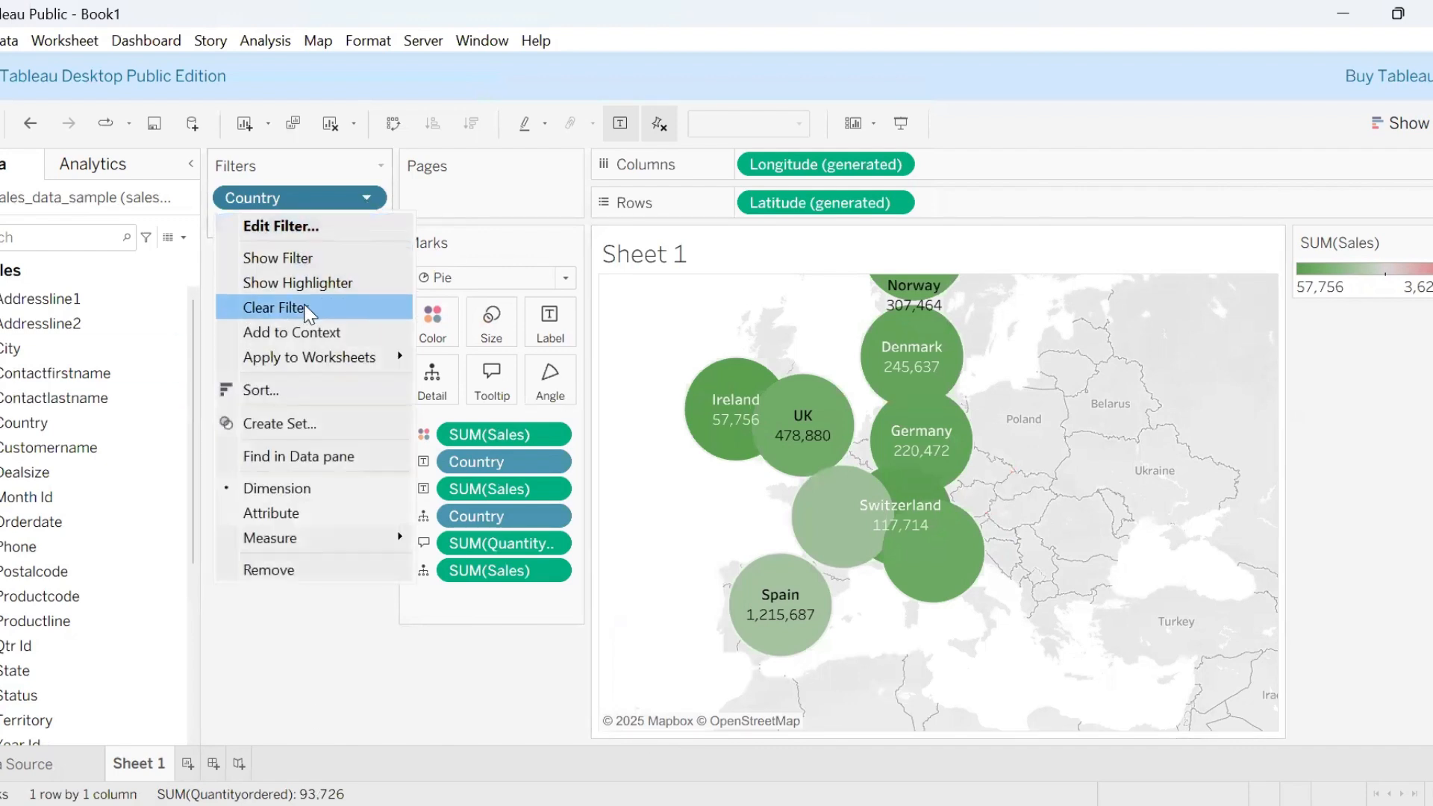
pyautogui.click(326, 226)
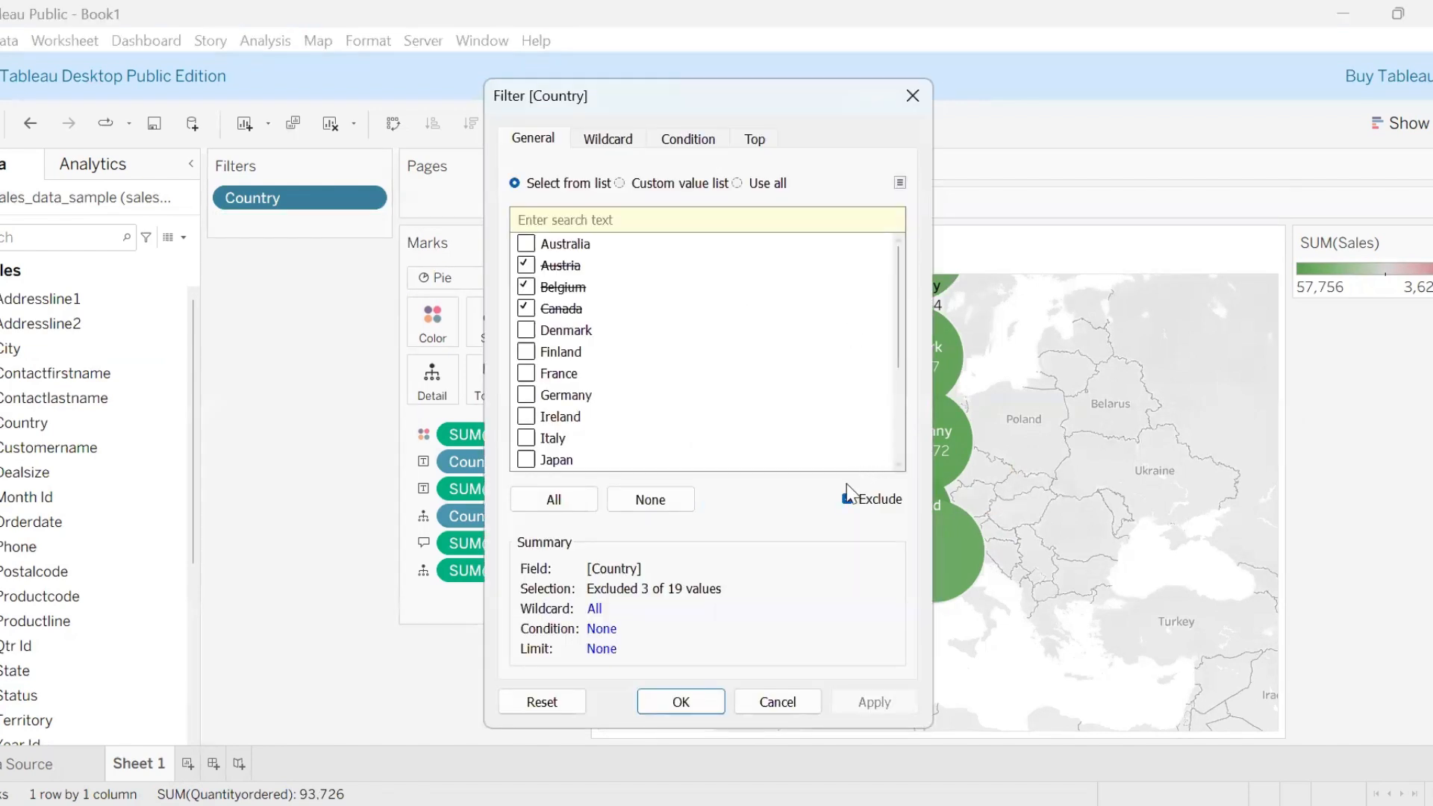
pyautogui.click(847, 498)
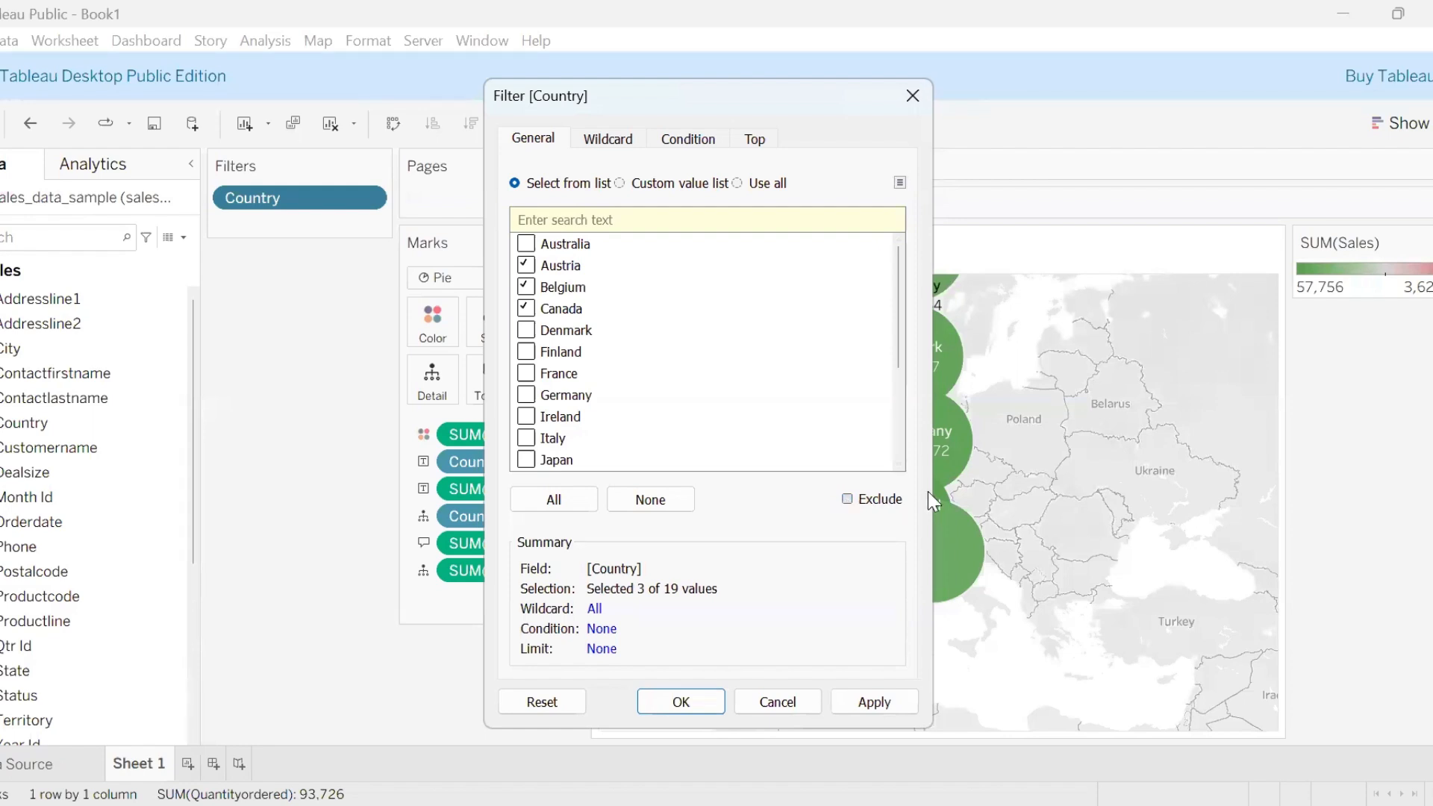
pyautogui.click(543, 504)
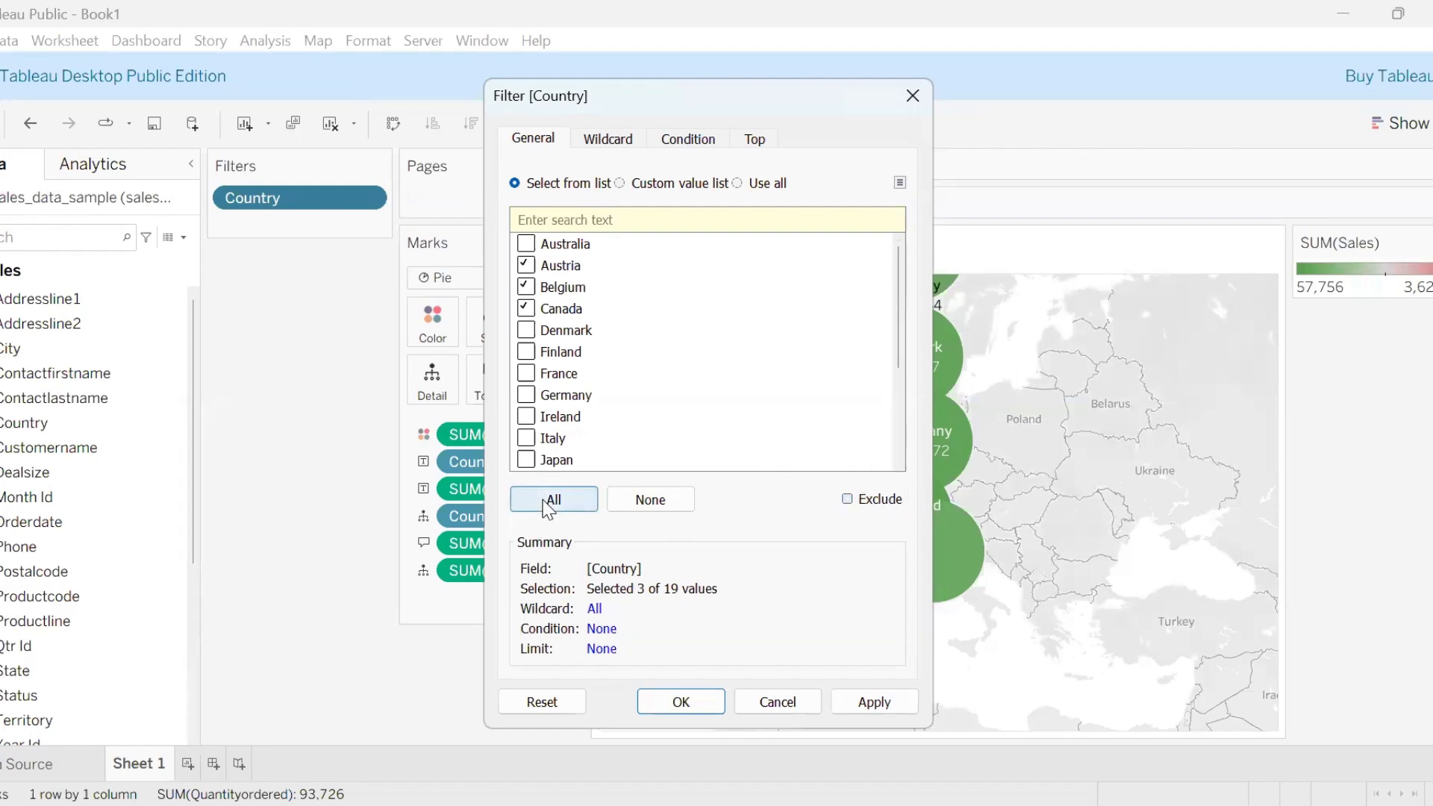
pyautogui.click(681, 700)
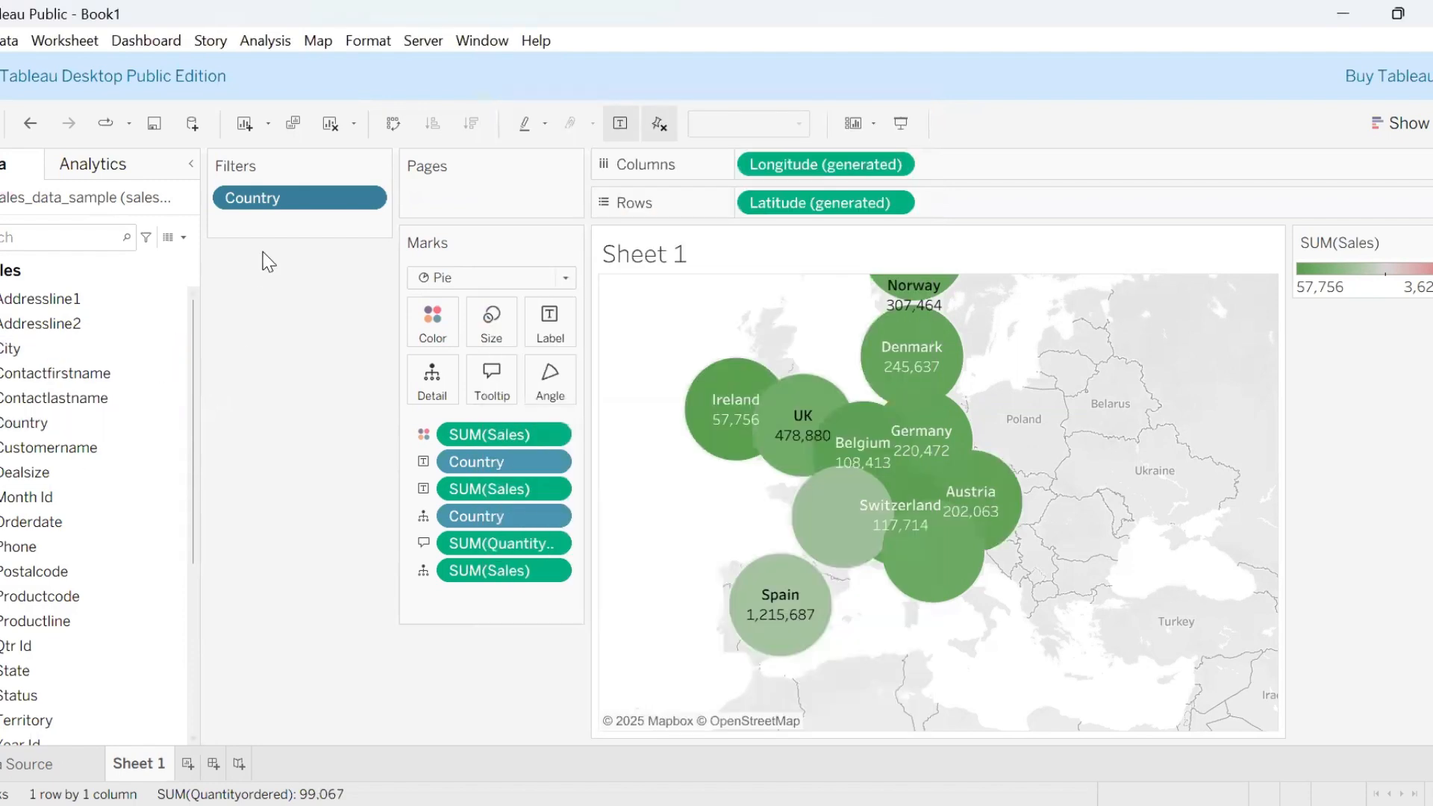
pyautogui.click(368, 199)
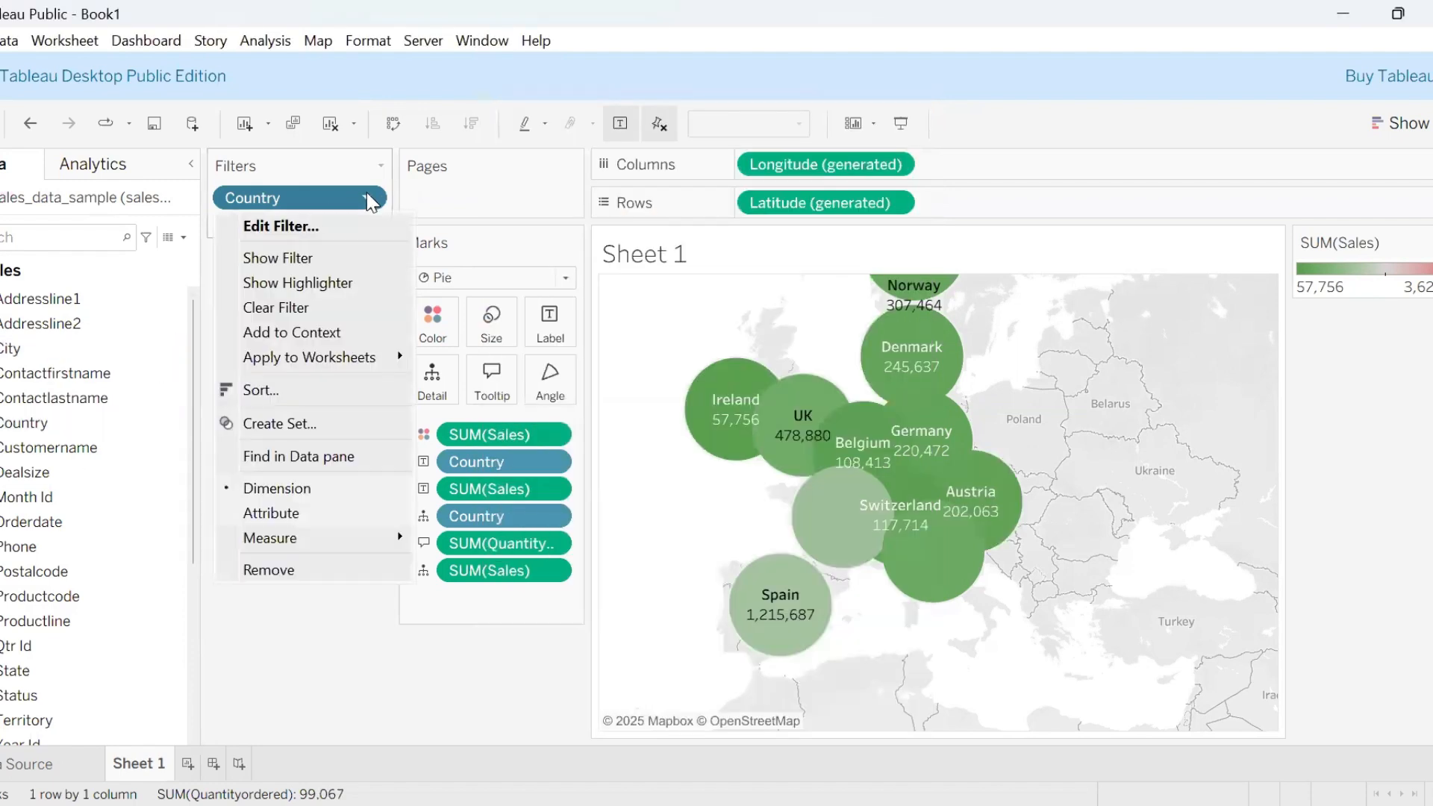
pyautogui.click(312, 271)
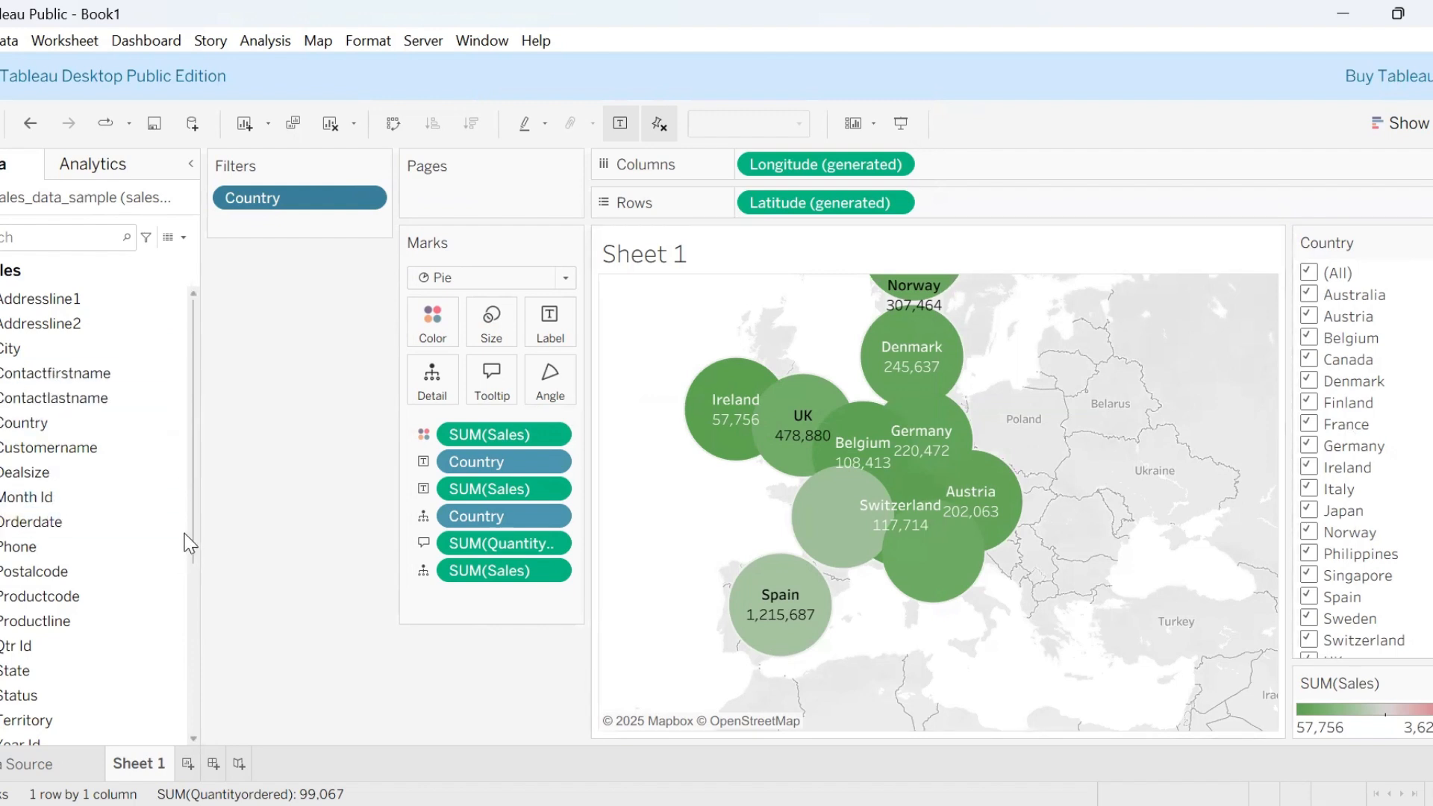
# Step: Add a Year Id filter with all years selected and show its filter control beside the map
pyautogui.scroll(-2, 194, 567)
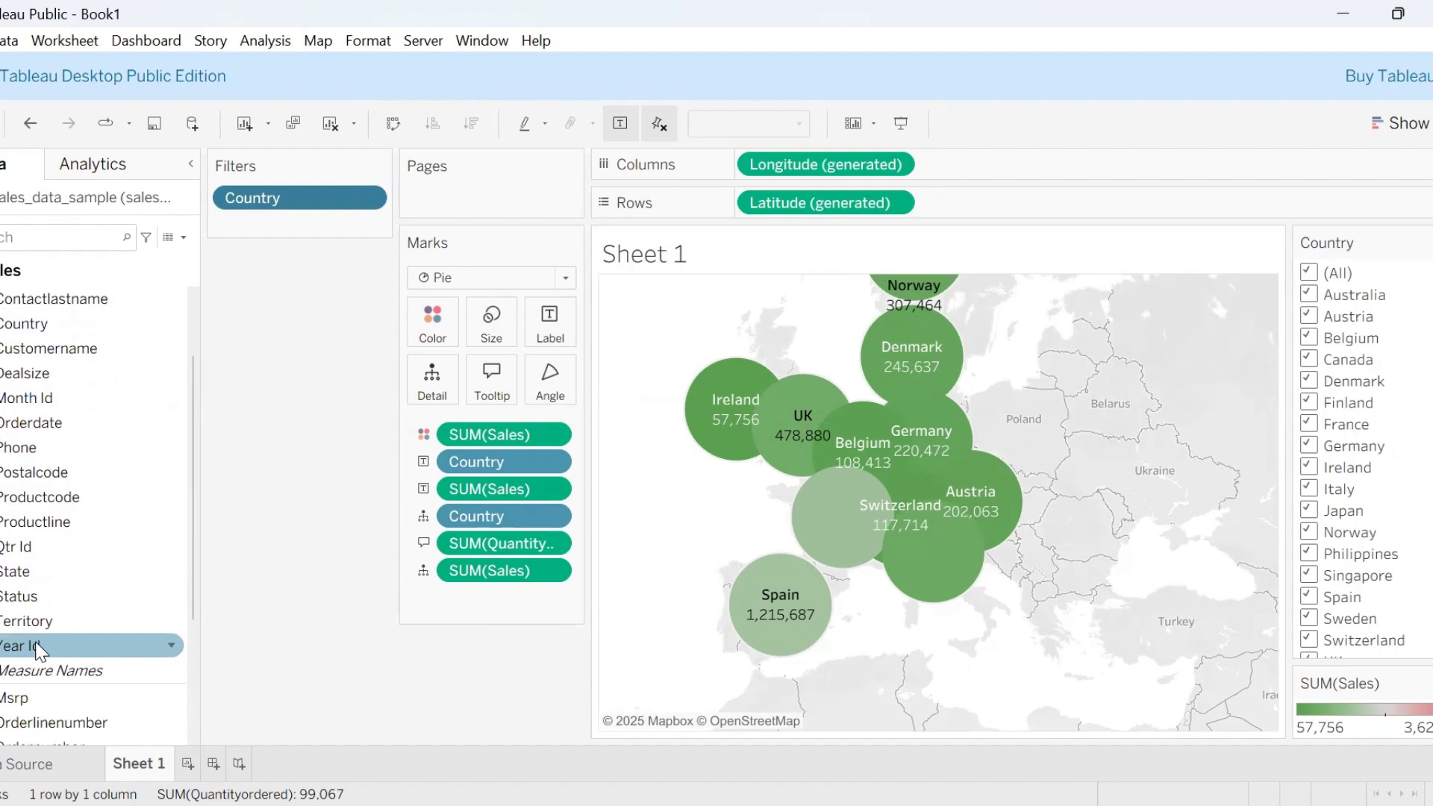
pyautogui.moveTo(30, 646); pyautogui.dragTo(265, 224)
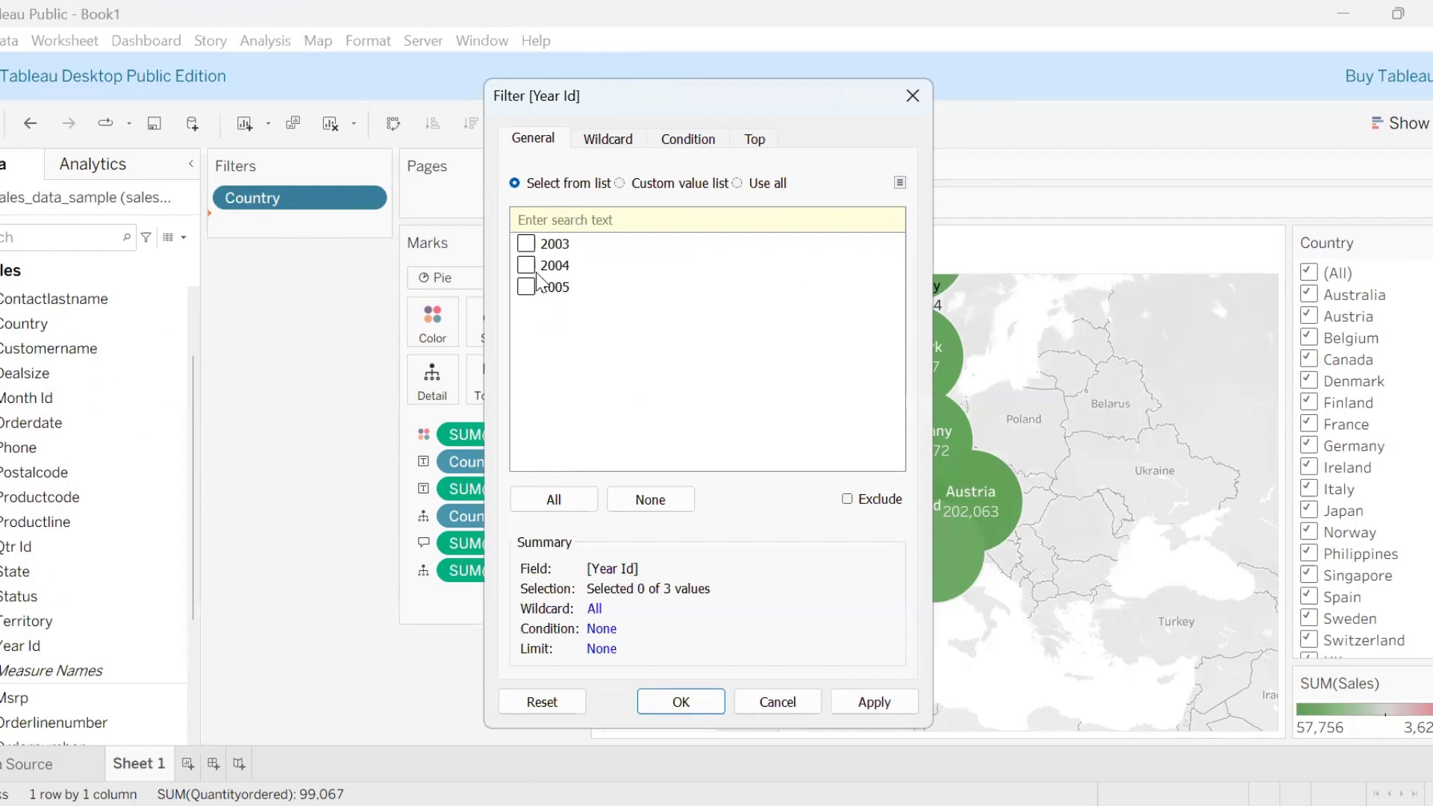
pyautogui.click(560, 499)
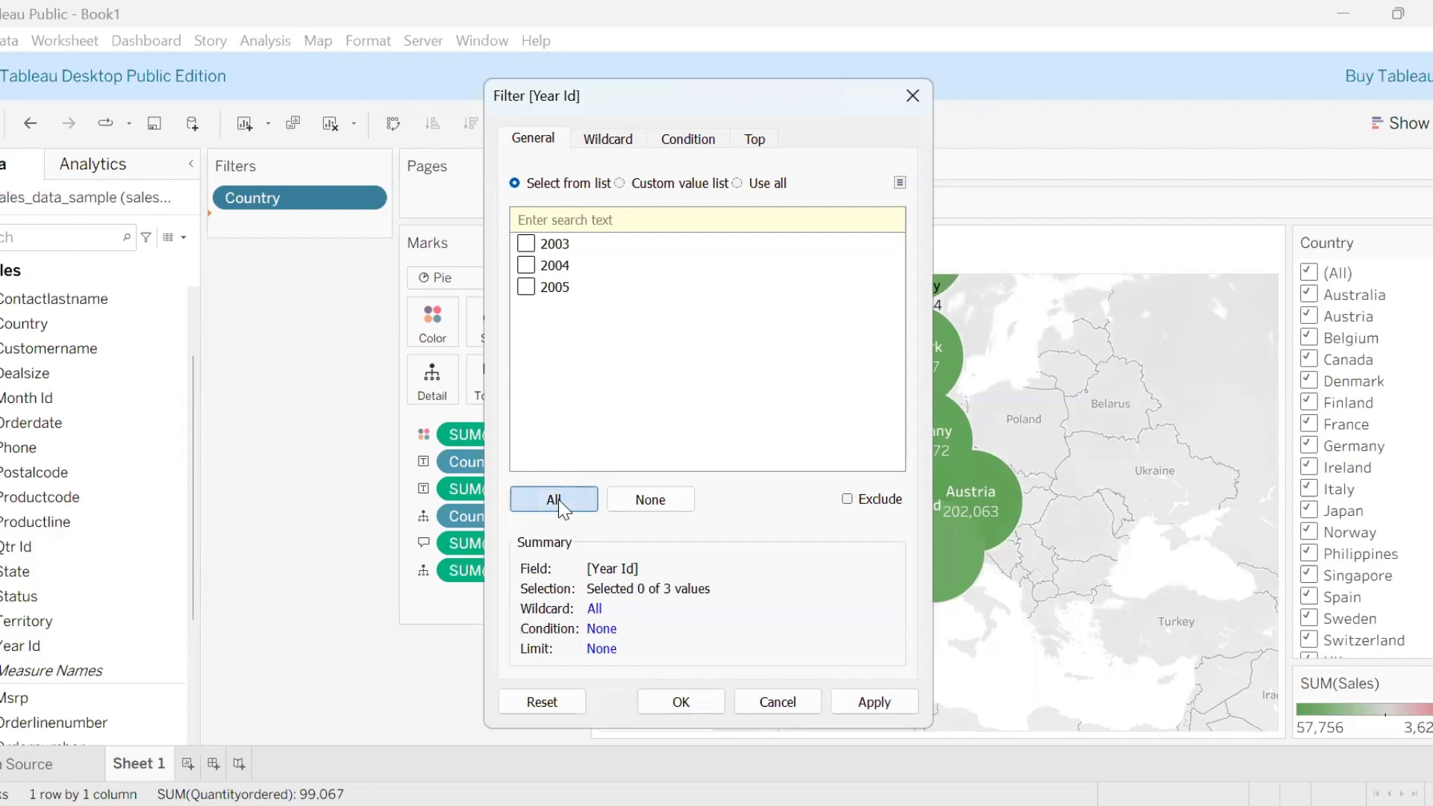
pyautogui.click(679, 701)
pyautogui.click(367, 225)
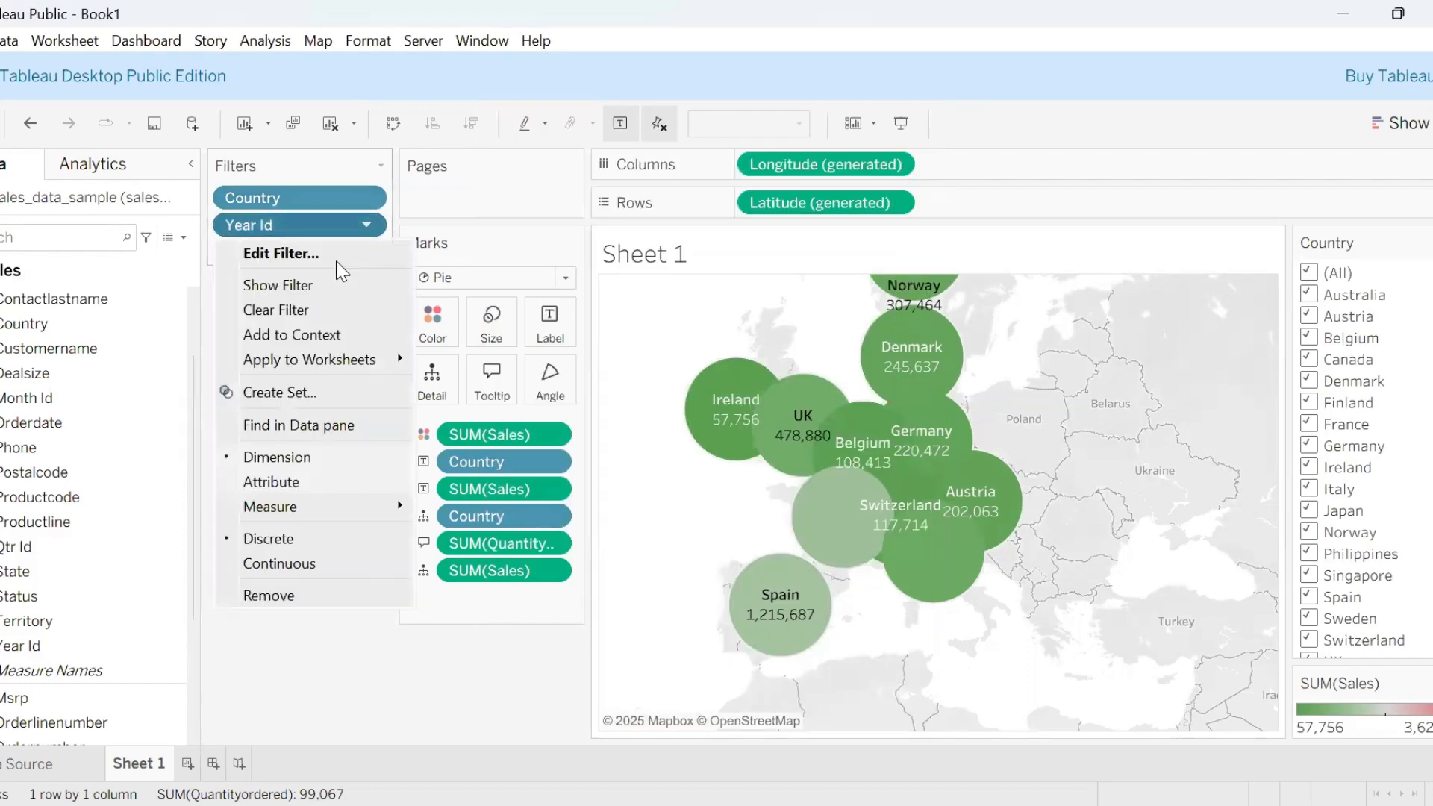
pyautogui.click(297, 287)
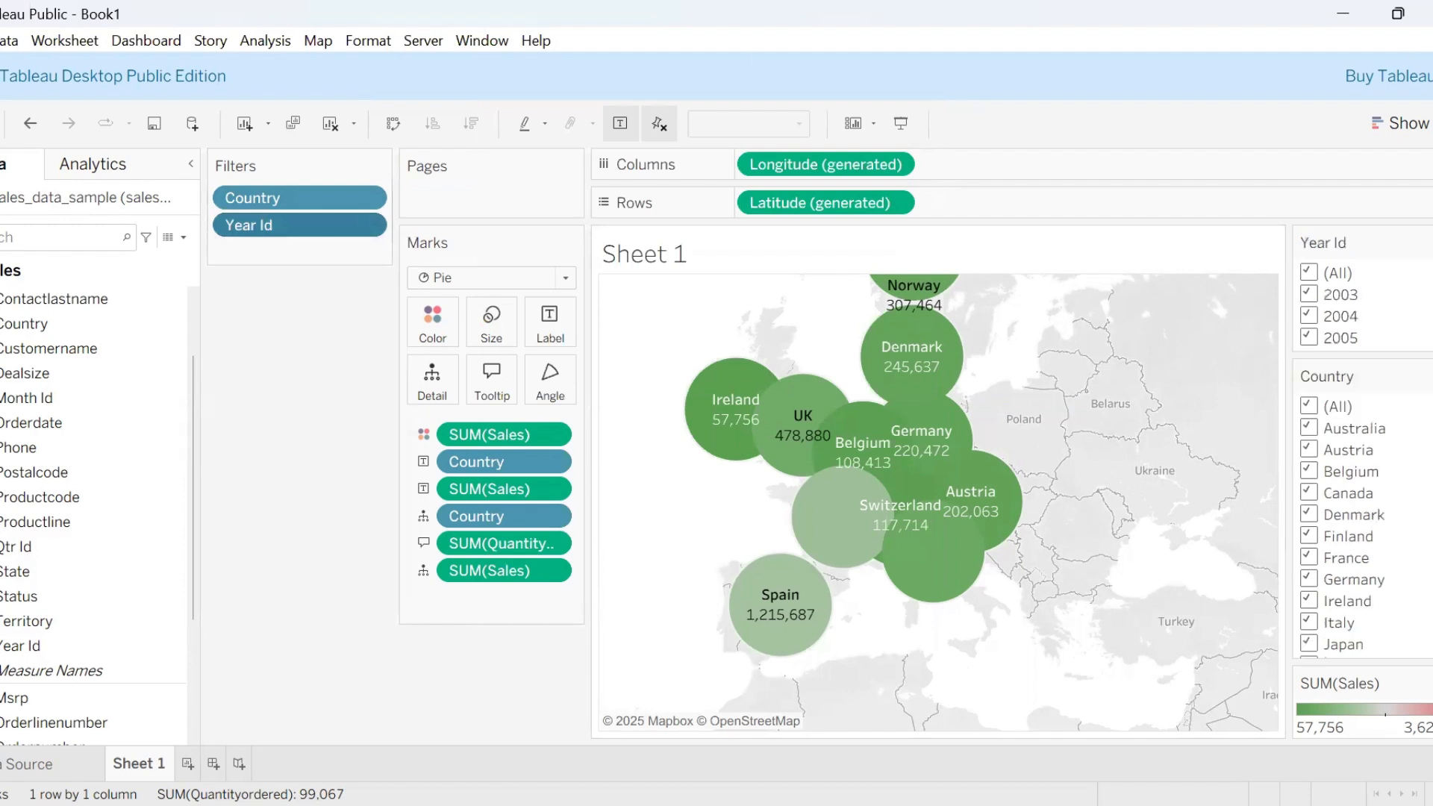
# Step: Try the Year Id filter with only 2005 and with only 2004, and restore all years
pyautogui.click(1309, 272)
pyautogui.click(1309, 338)
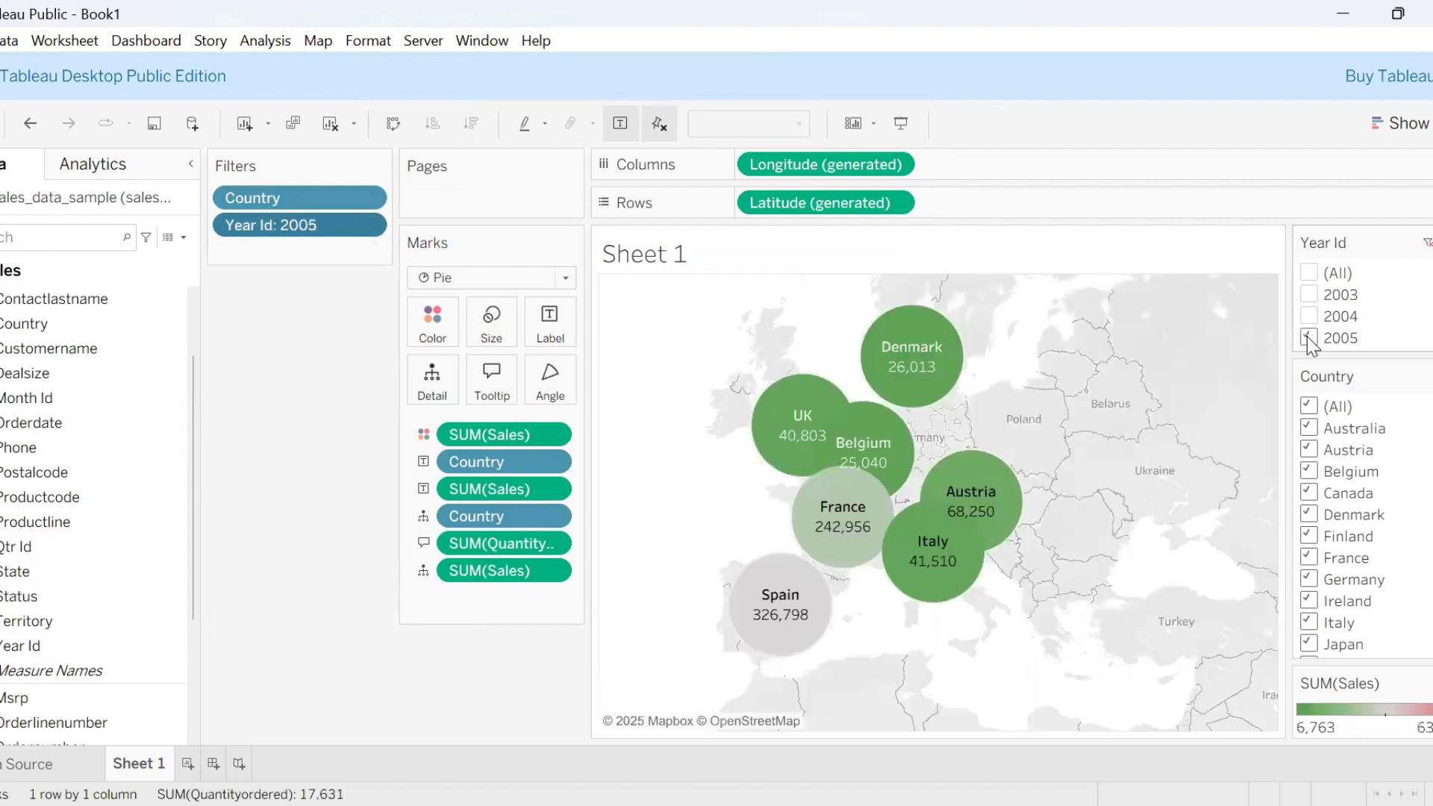
pyautogui.click(1308, 338)
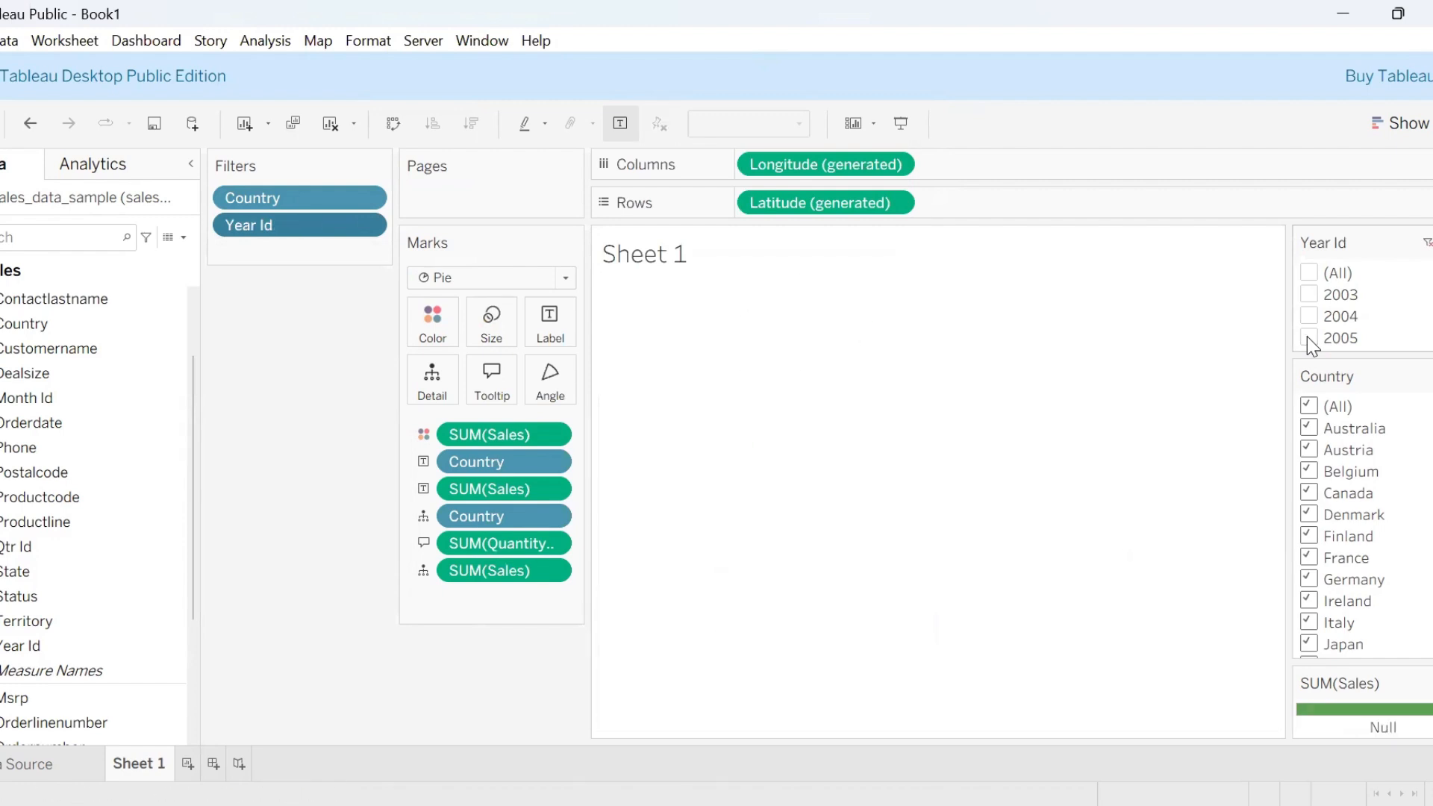
pyautogui.click(1309, 316)
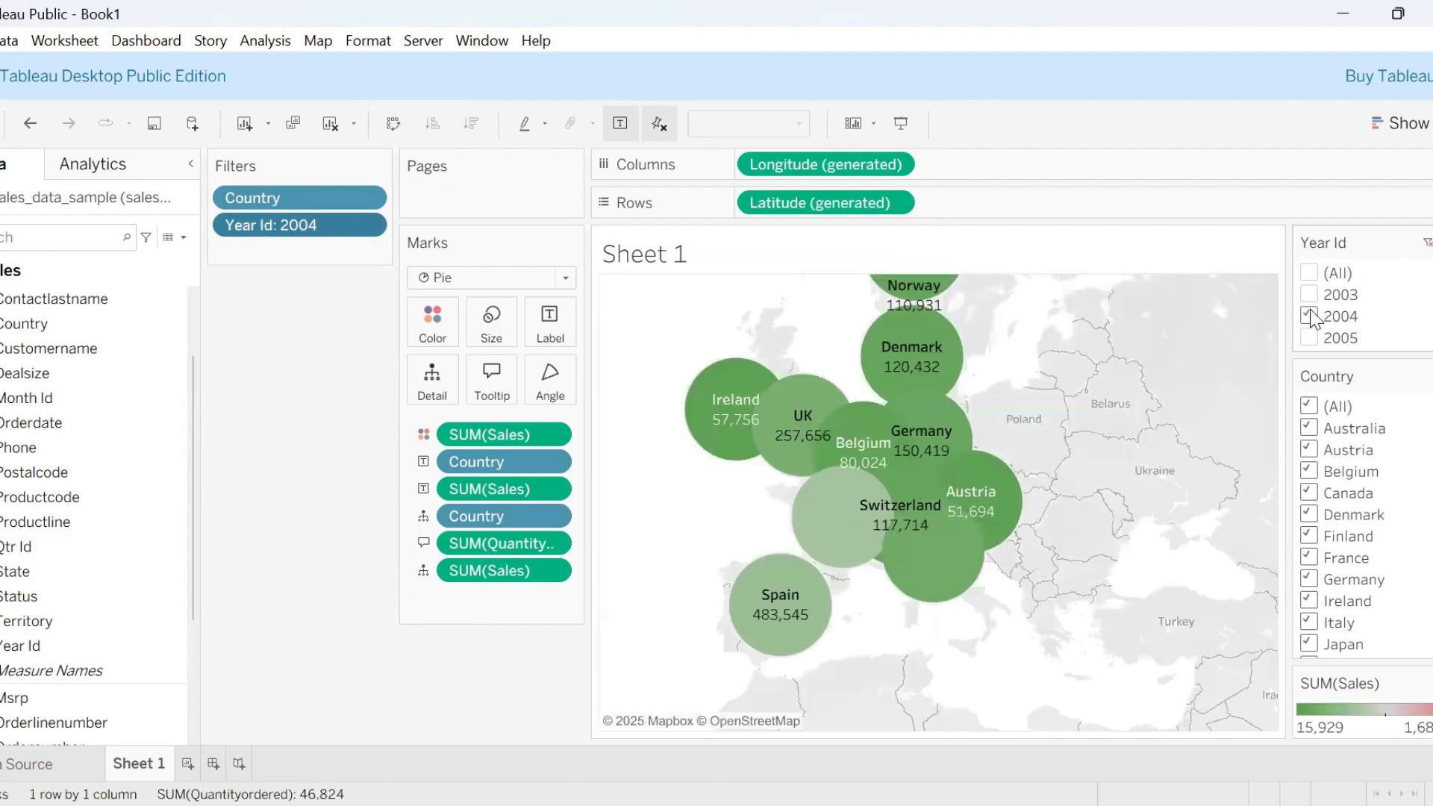
pyautogui.click(1309, 273)
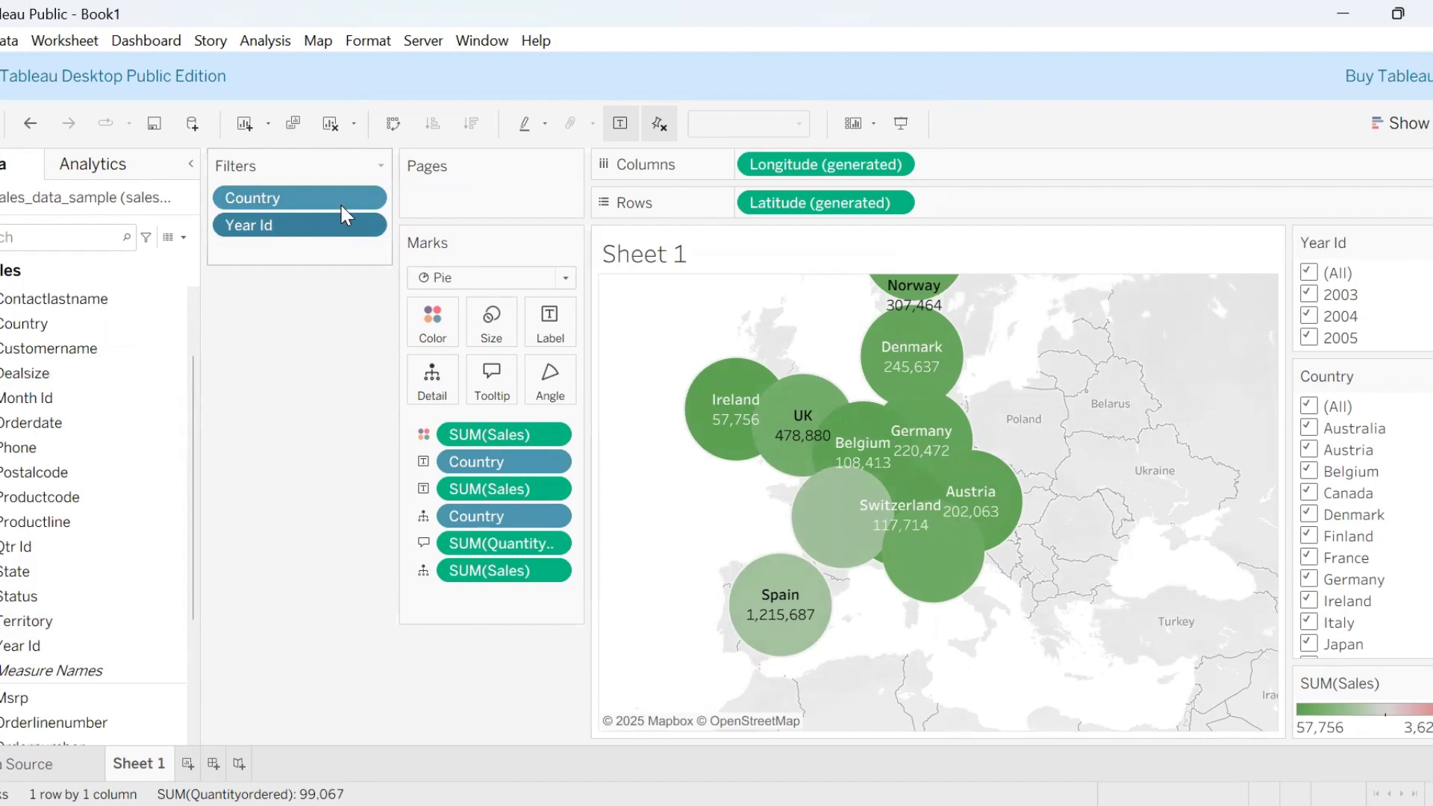
# Step: Remove the Country filter and add the City field to the map as a detail level
pyautogui.moveTo(347, 209); pyautogui.dragTo(64, 452)
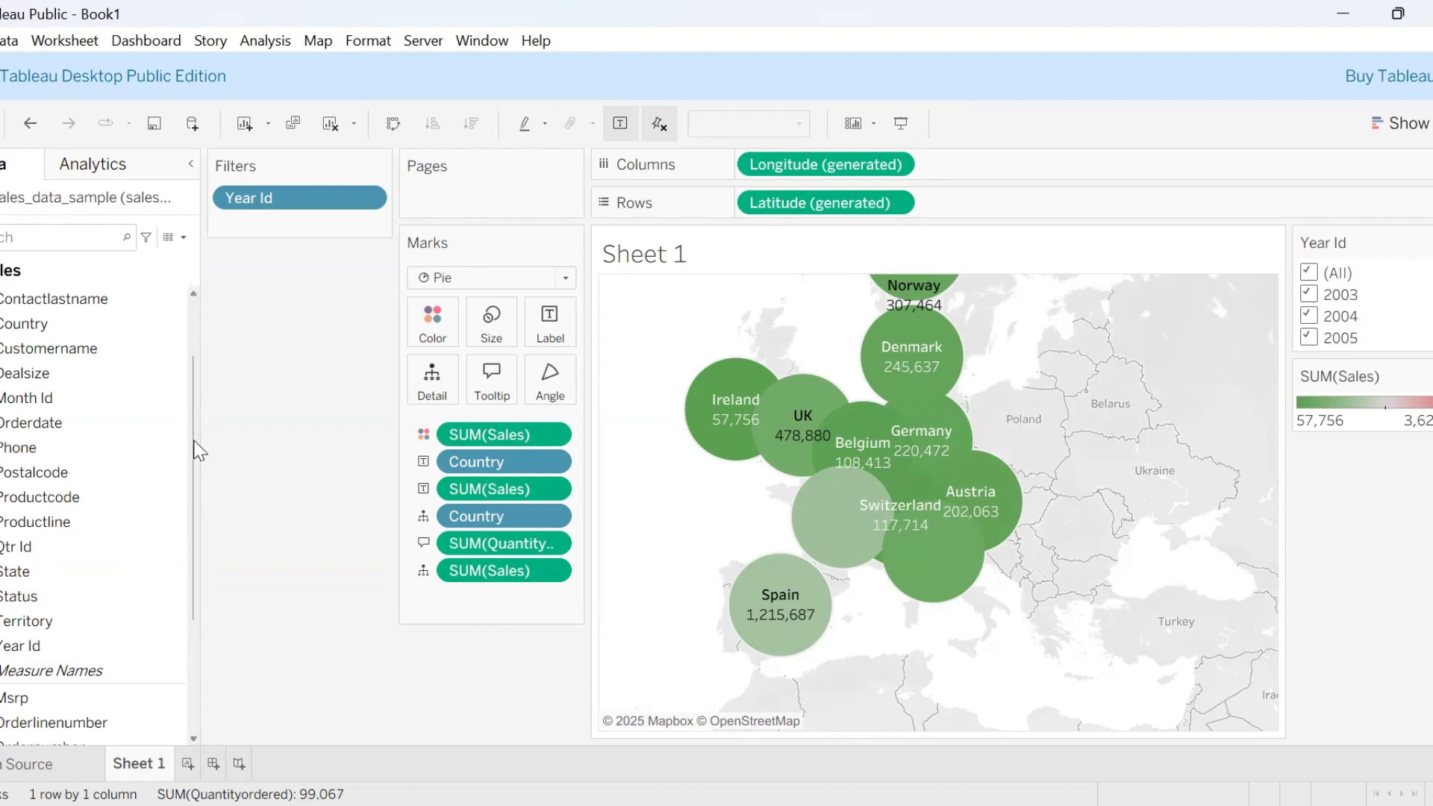
pyautogui.scroll(1, 194, 432)
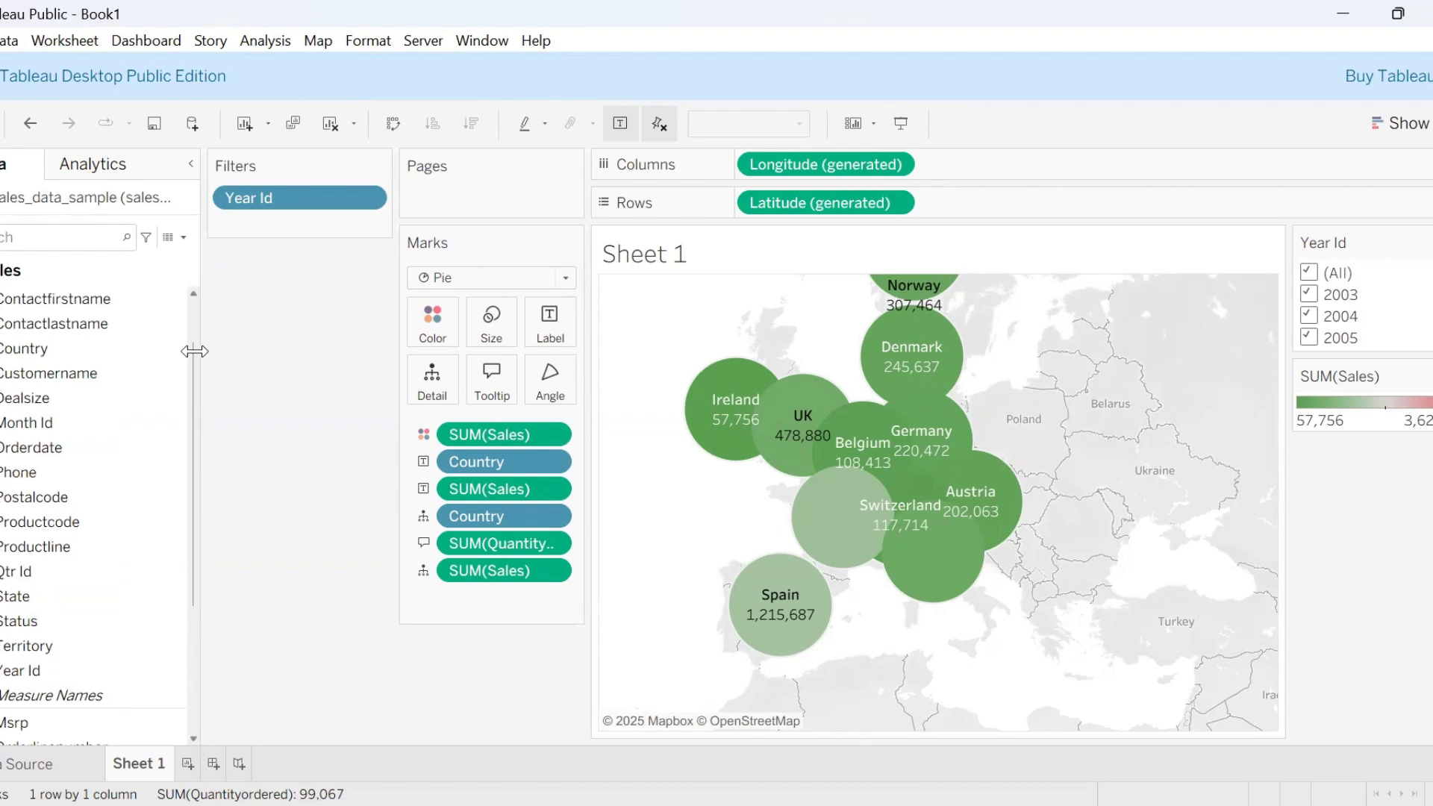
pyautogui.scroll(3, 192, 304)
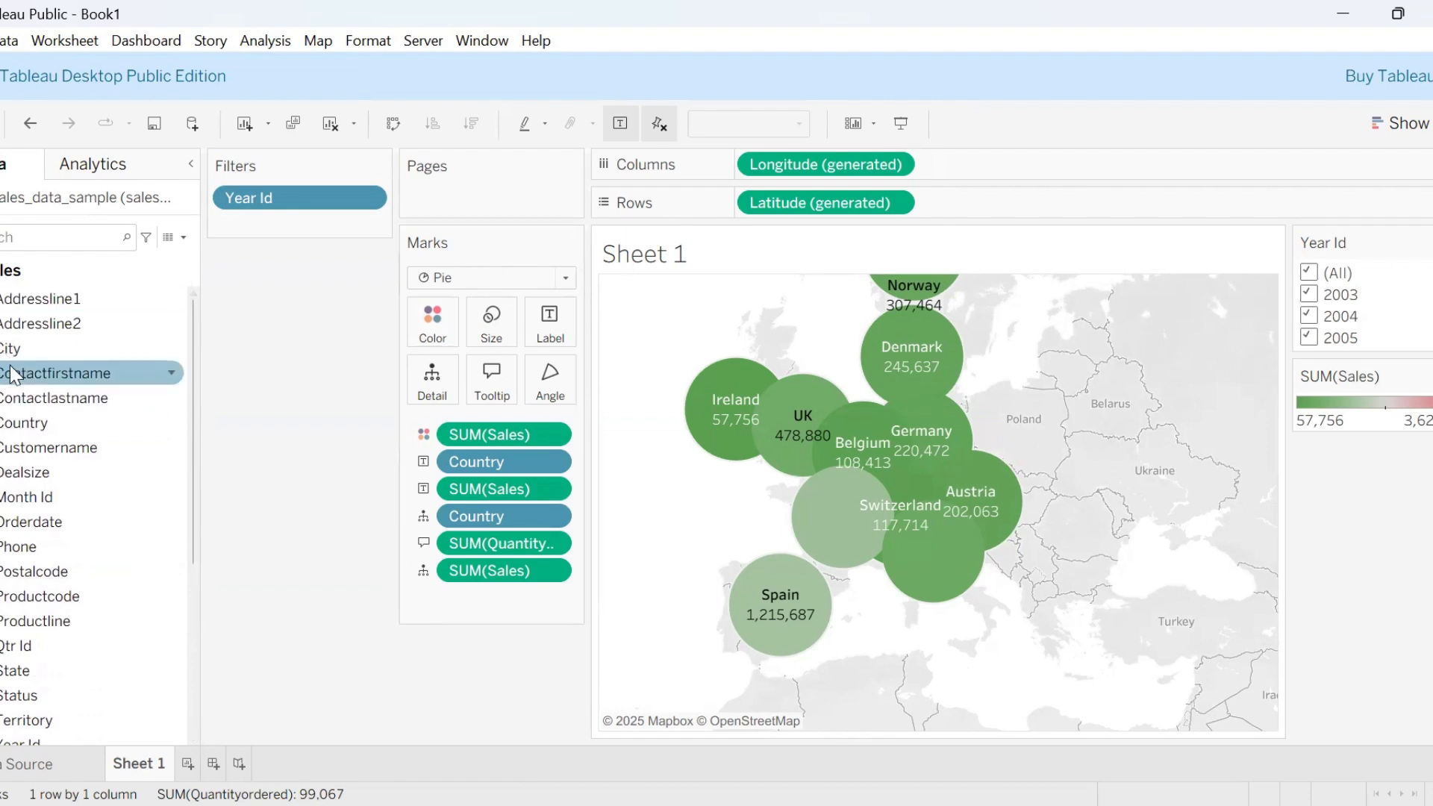
pyautogui.moveTo(13, 350); pyautogui.dragTo(779, 379)
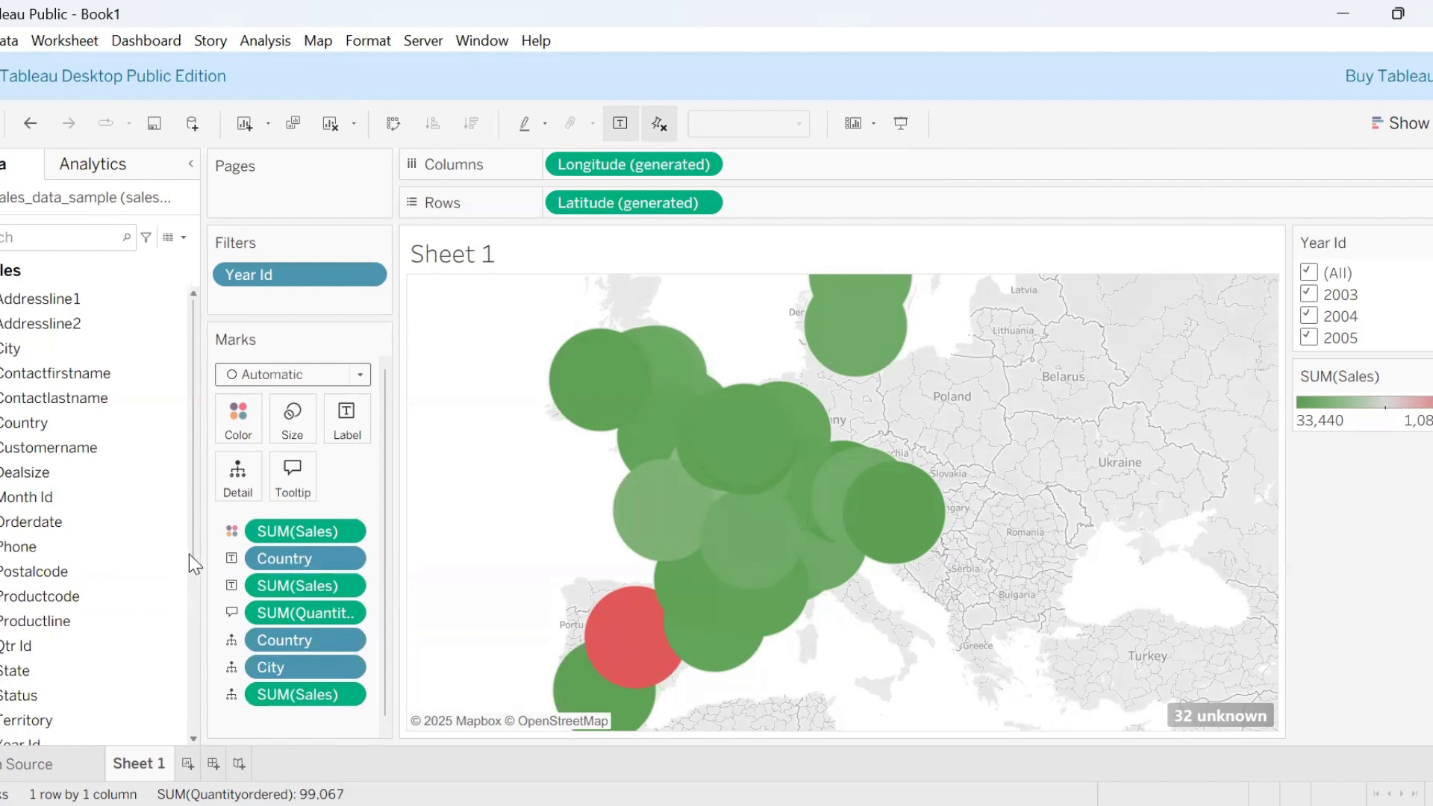
# Step: Size the city marks by Sales and add City to the marks' tooltip and labels
pyautogui.moveTo(190, 553); pyautogui.dragTo(196, 694)
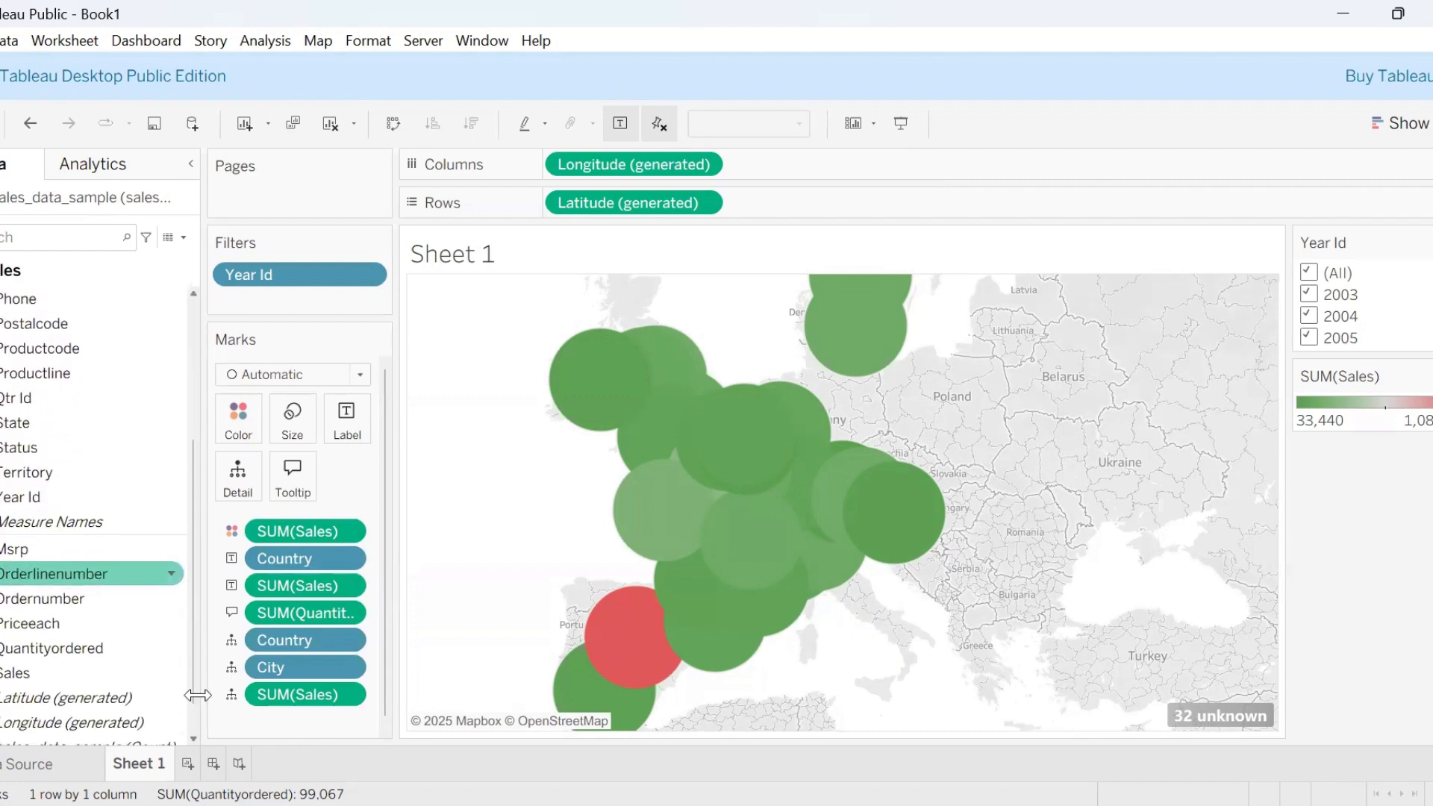
pyautogui.moveTo(11, 680); pyautogui.dragTo(287, 437)
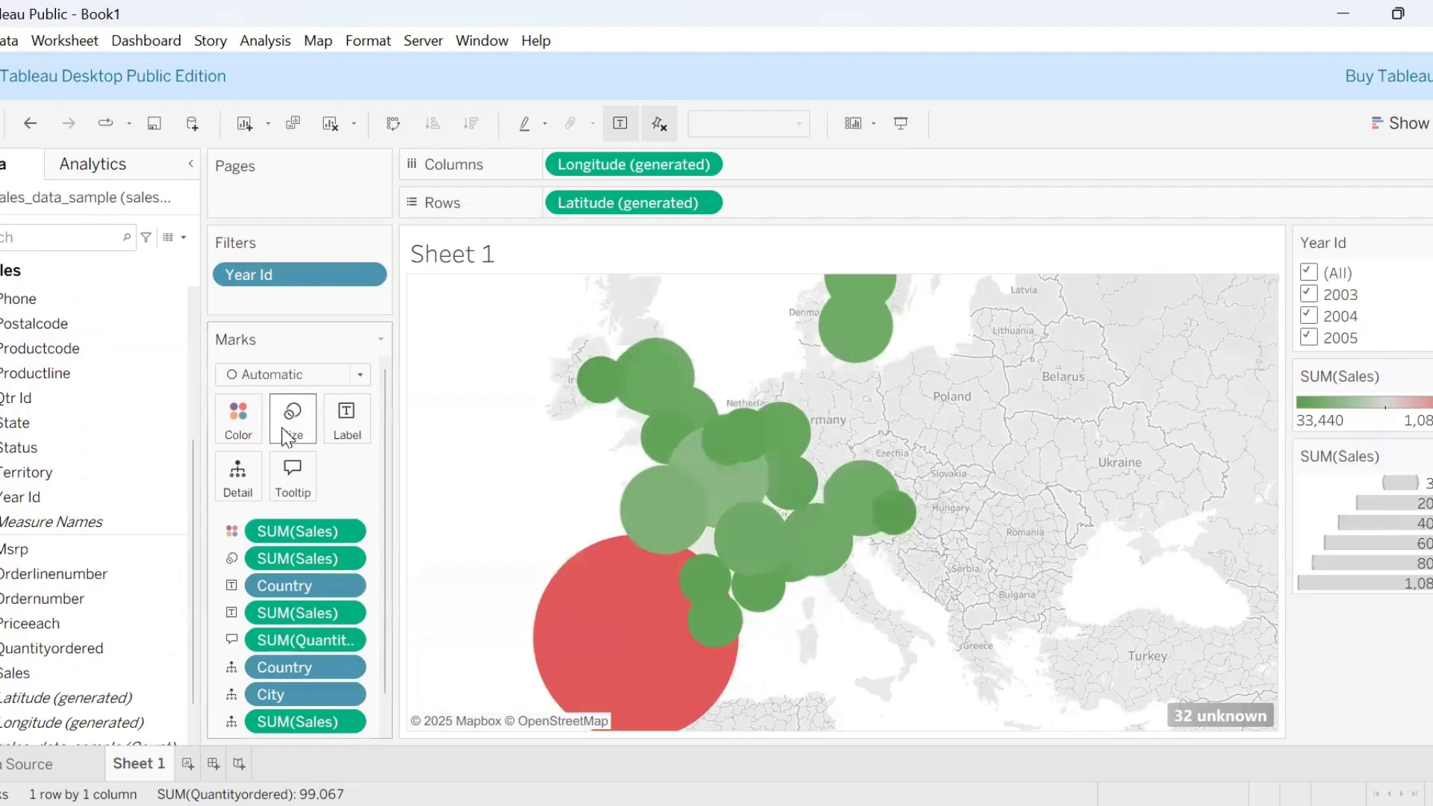
pyautogui.moveTo(749, 475)
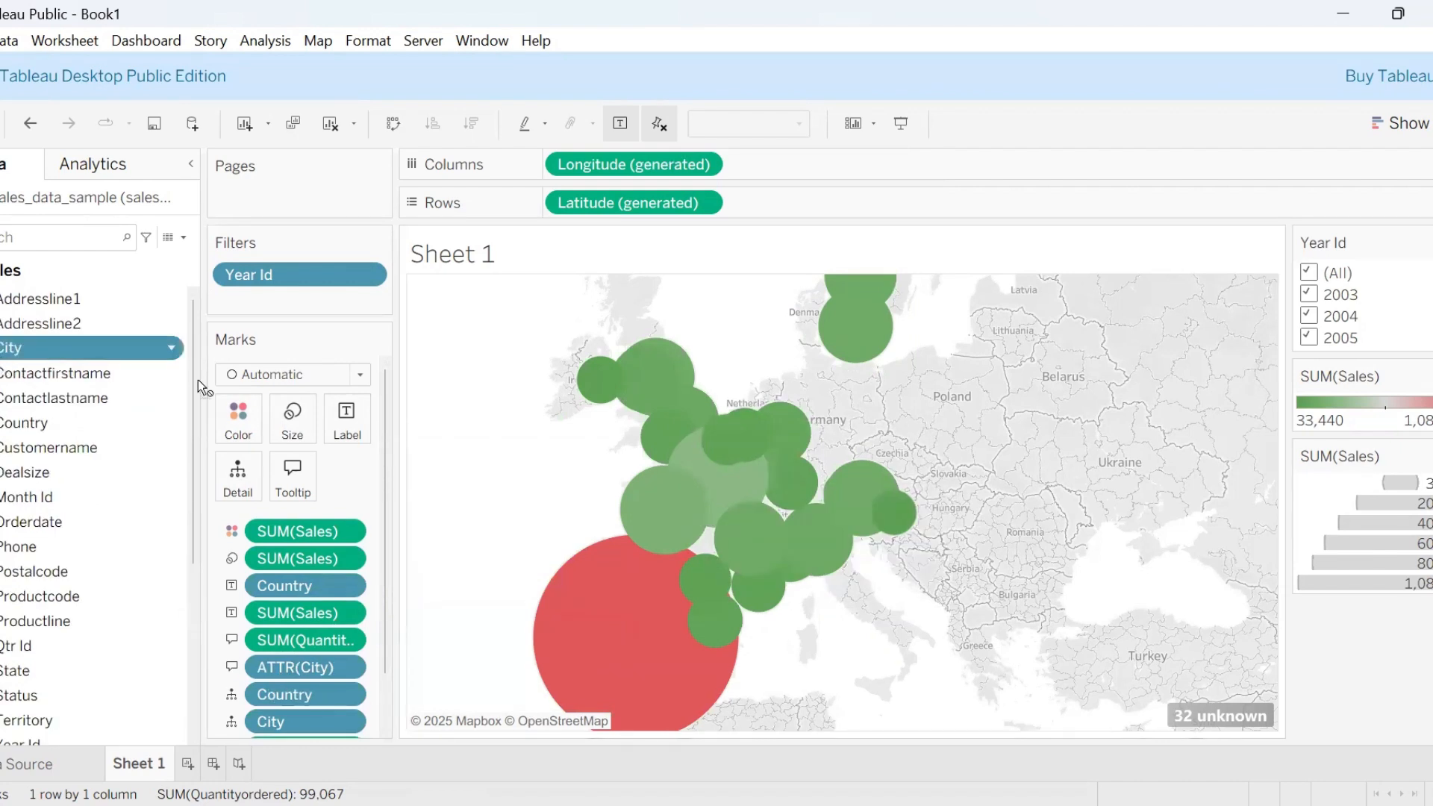
pyautogui.moveTo(338, 429); pyautogui.dragTo(345, 424)
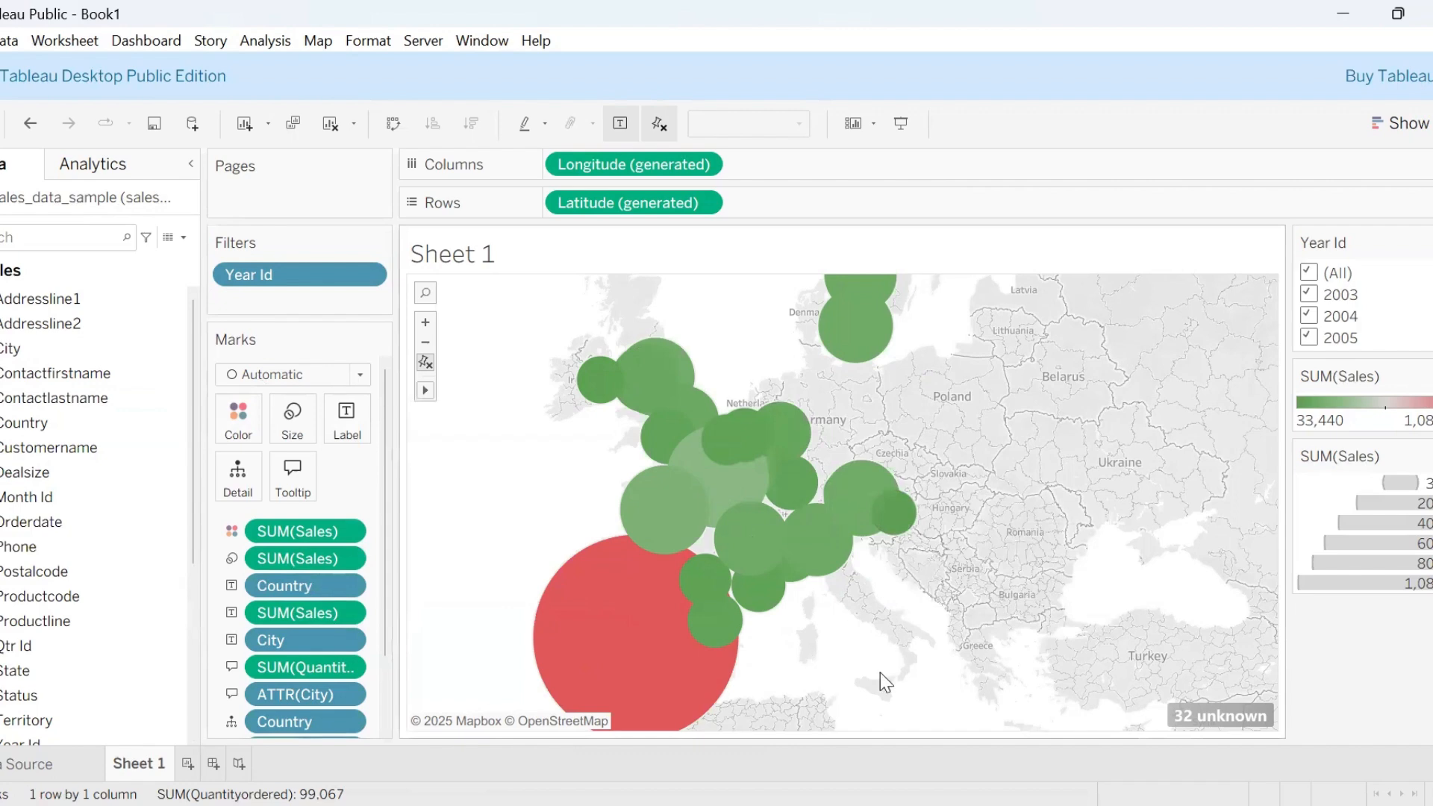
# Step: Set the vertical alignment of the mark labels to Top, trying the Bottom alignment first
pyautogui.click(423, 322)
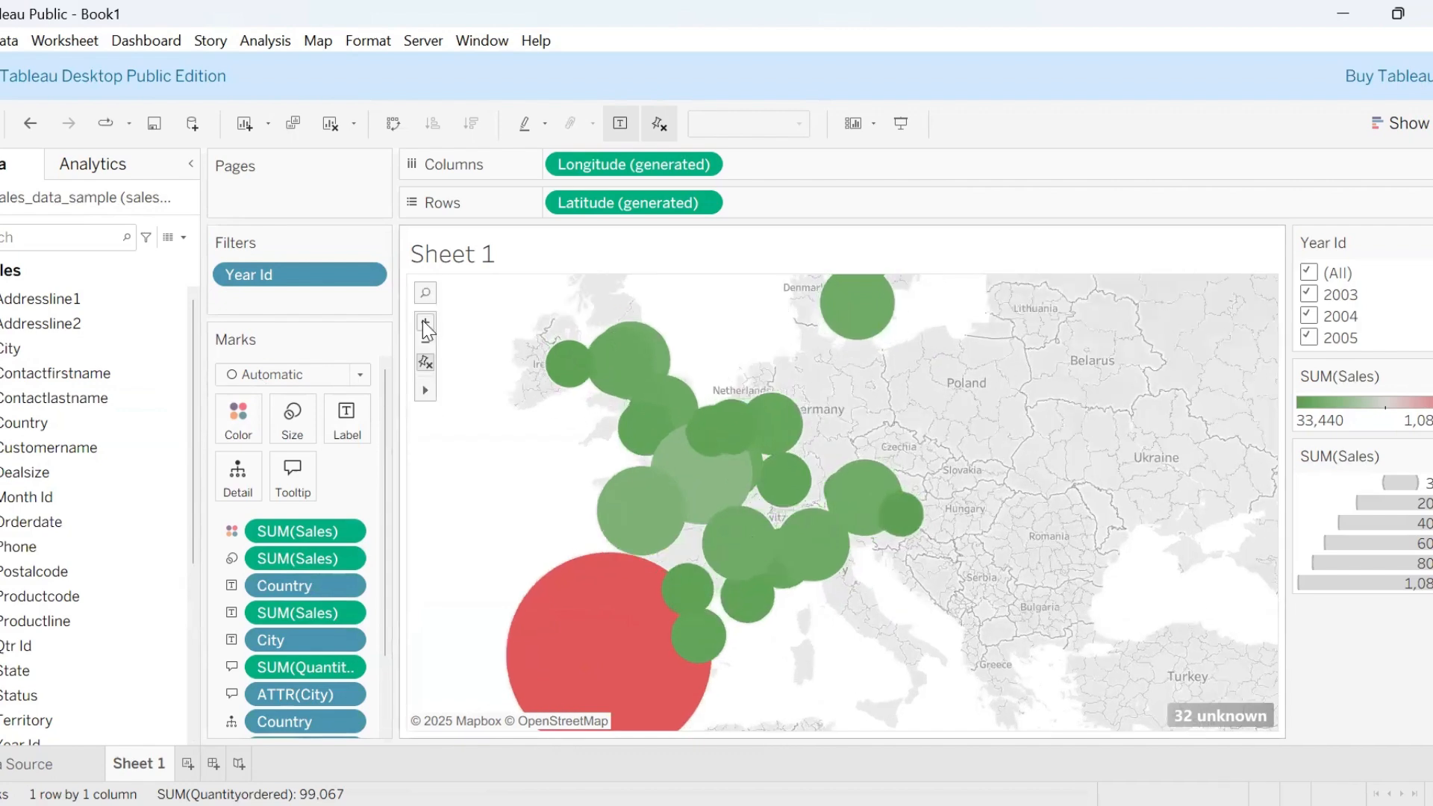
pyautogui.click(423, 323)
pyautogui.click(423, 322)
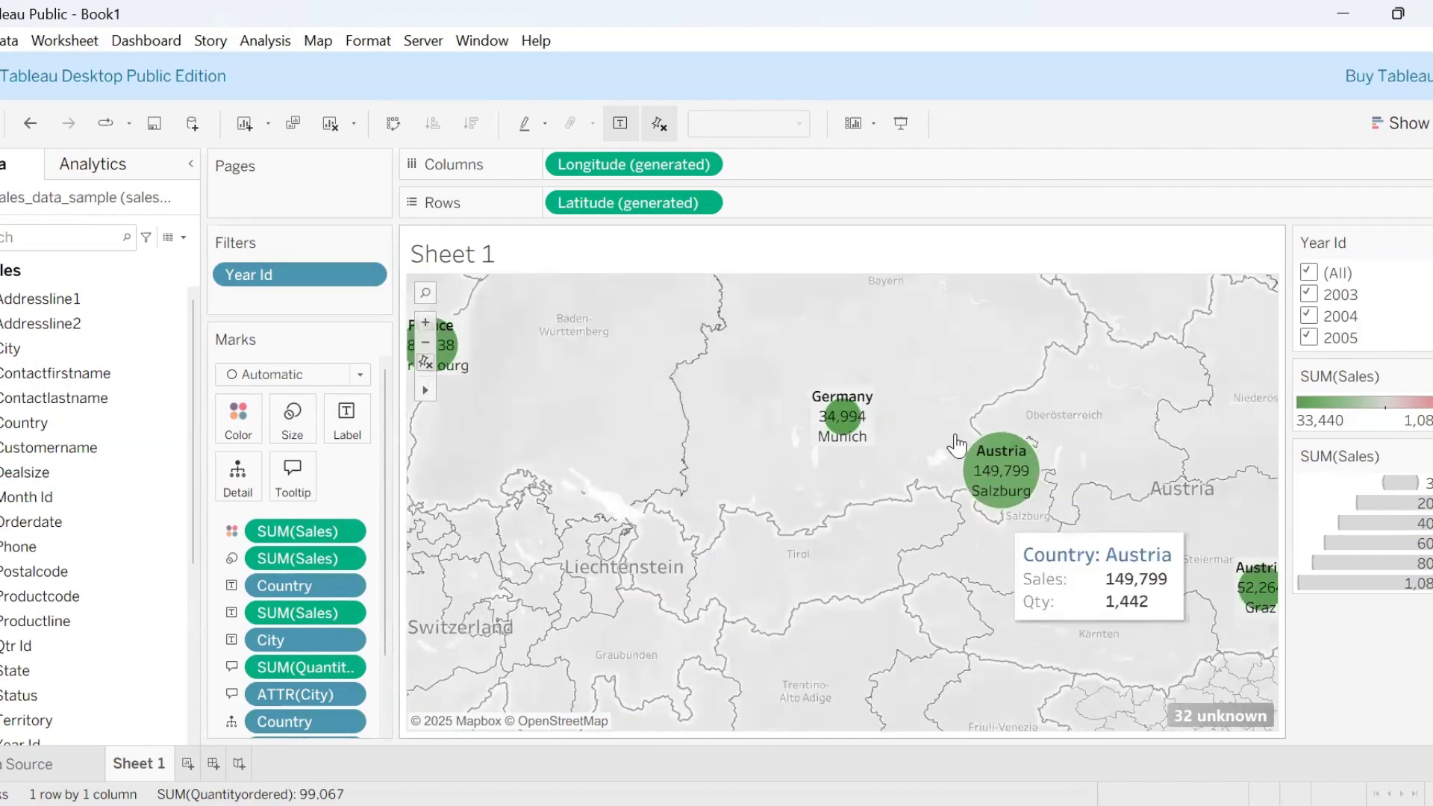
pyautogui.moveTo(851, 419)
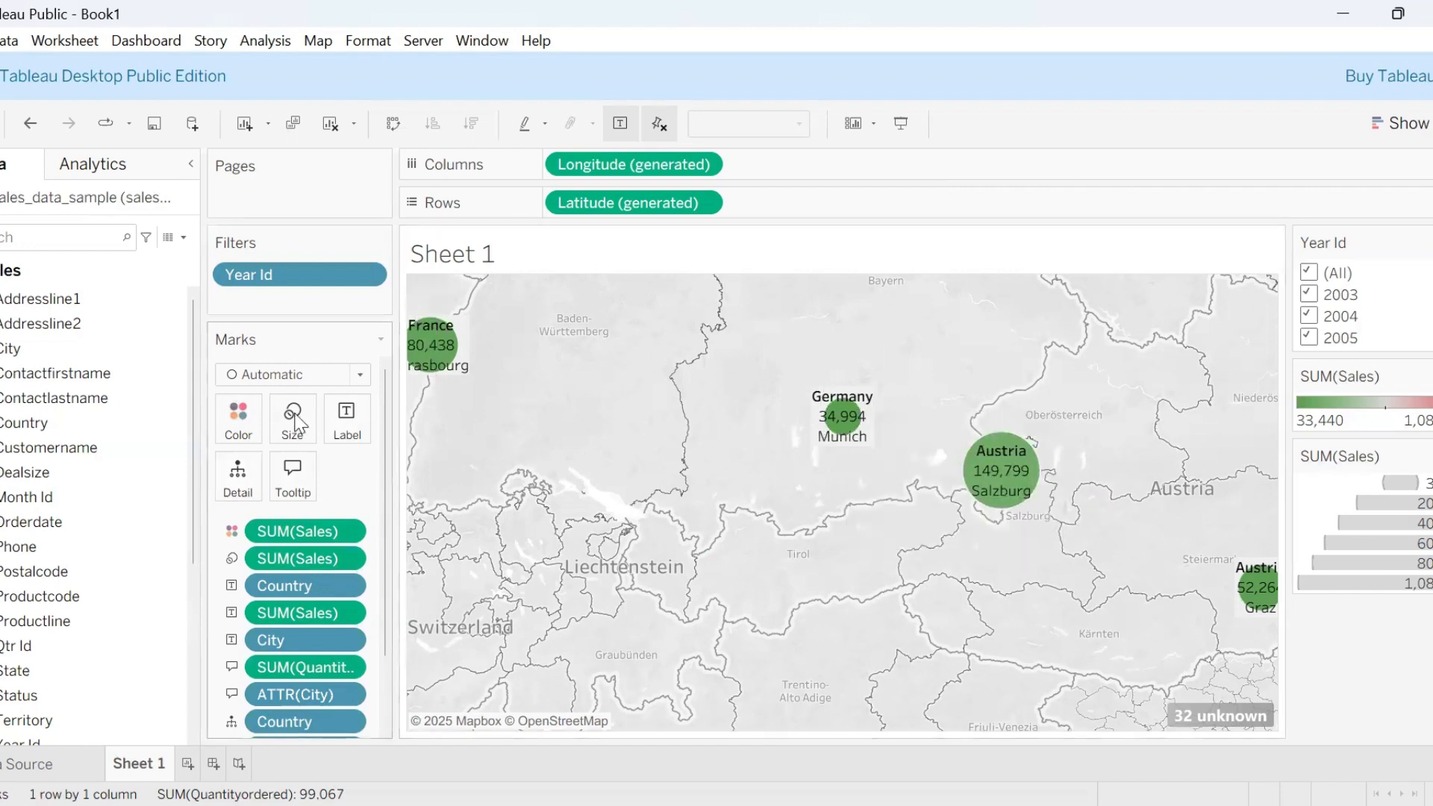
pyautogui.click(363, 424)
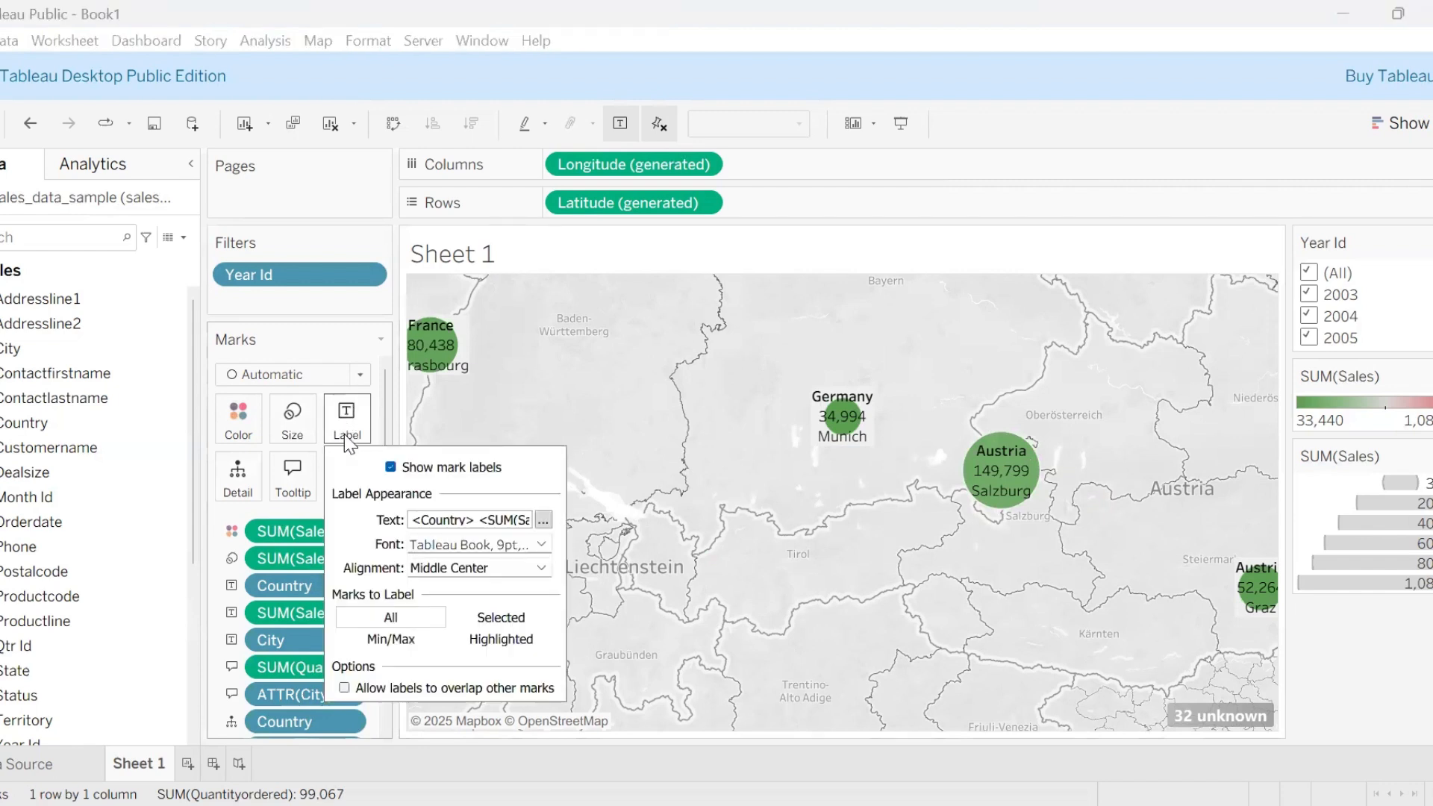
pyautogui.click(521, 571)
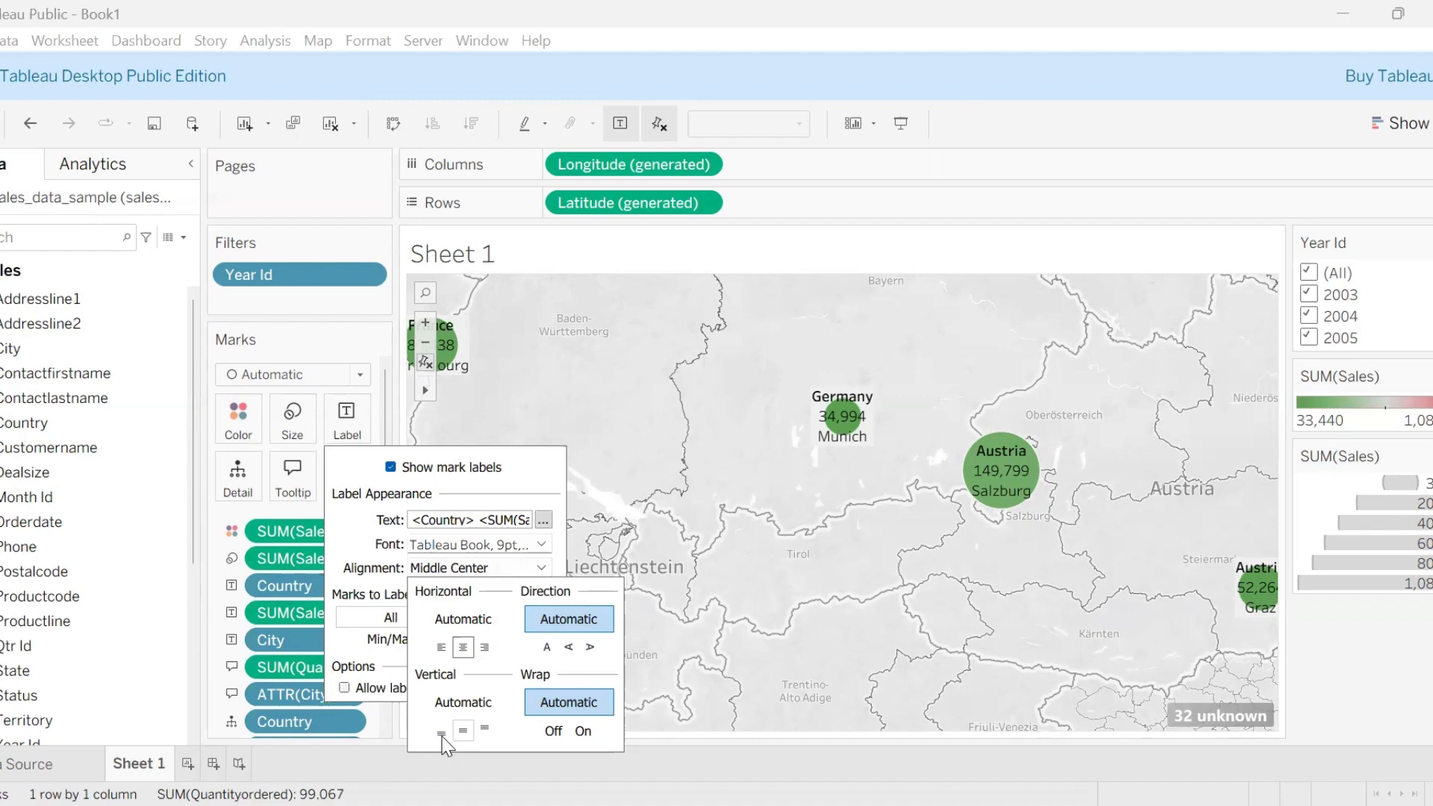
pyautogui.click(442, 735)
pyautogui.click(484, 731)
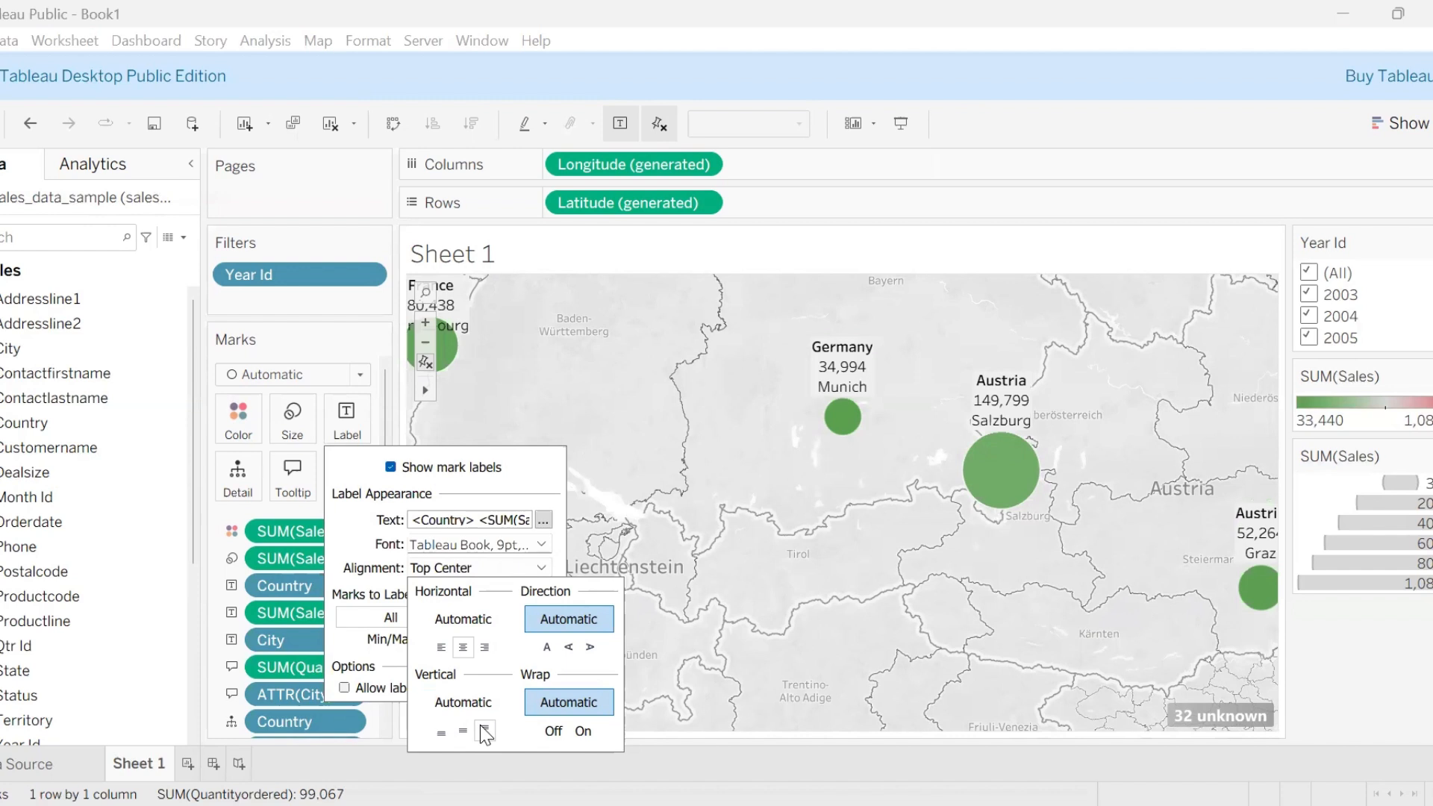
# Step: Select the Salzburg mark in Austria and examine its tooltip
pyautogui.click(997, 481)
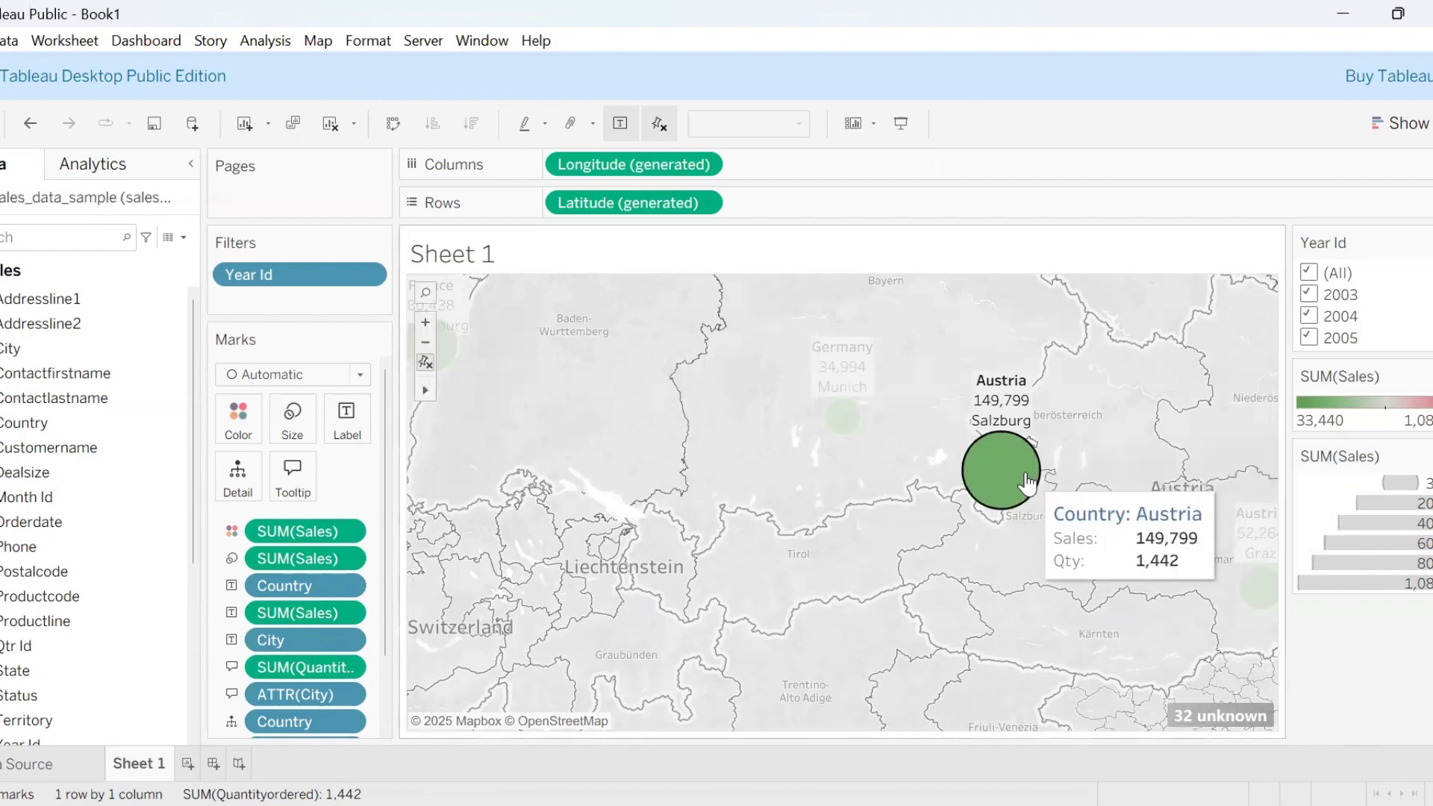
pyautogui.click(1027, 484)
pyautogui.click(1027, 484)
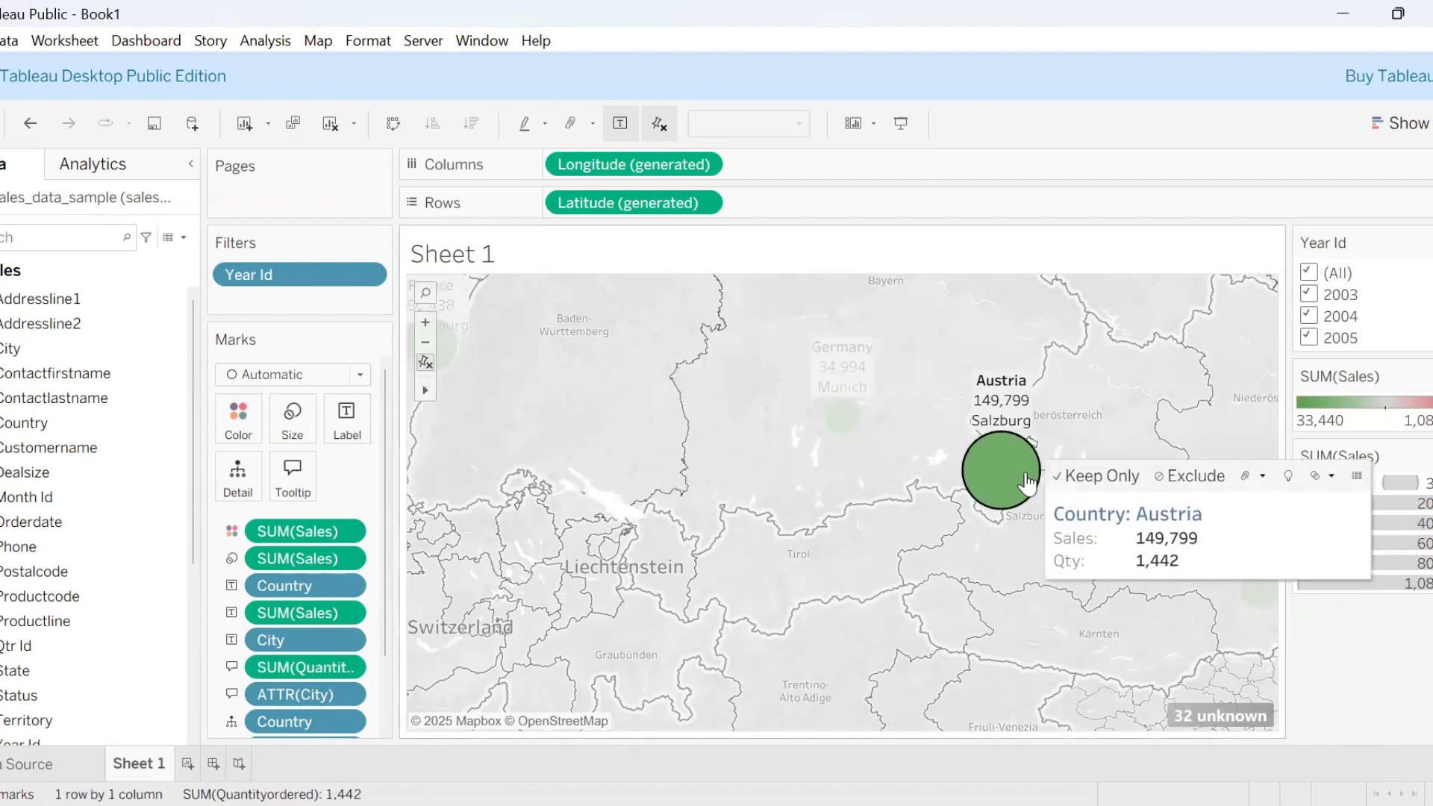